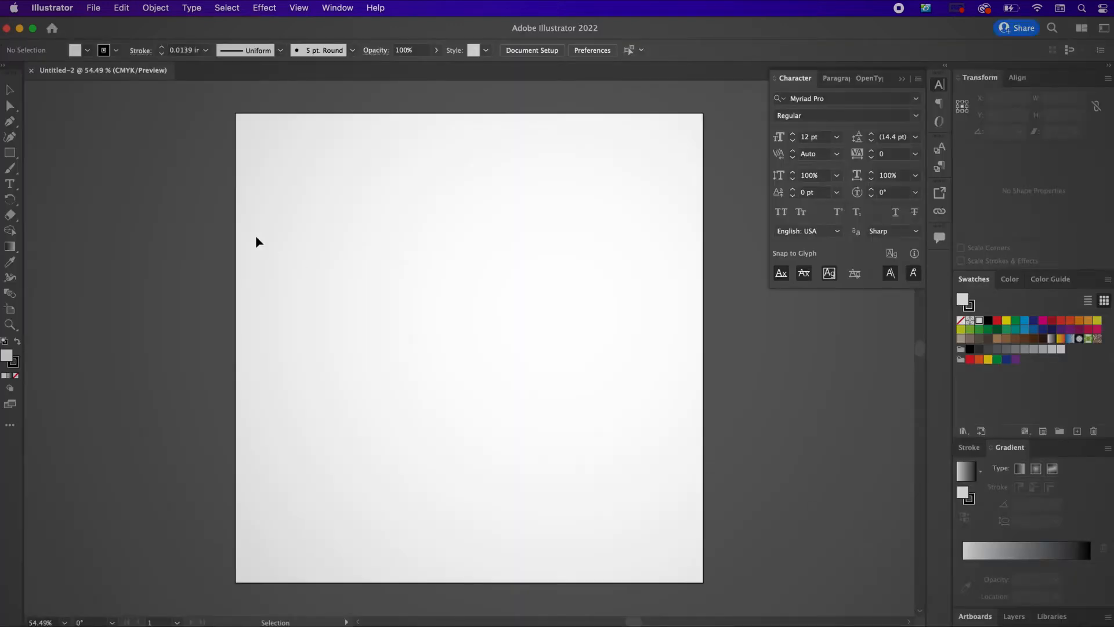
Add the text "The" in the upper part of the artboard and set its font size to 67 pt
click(10, 183)
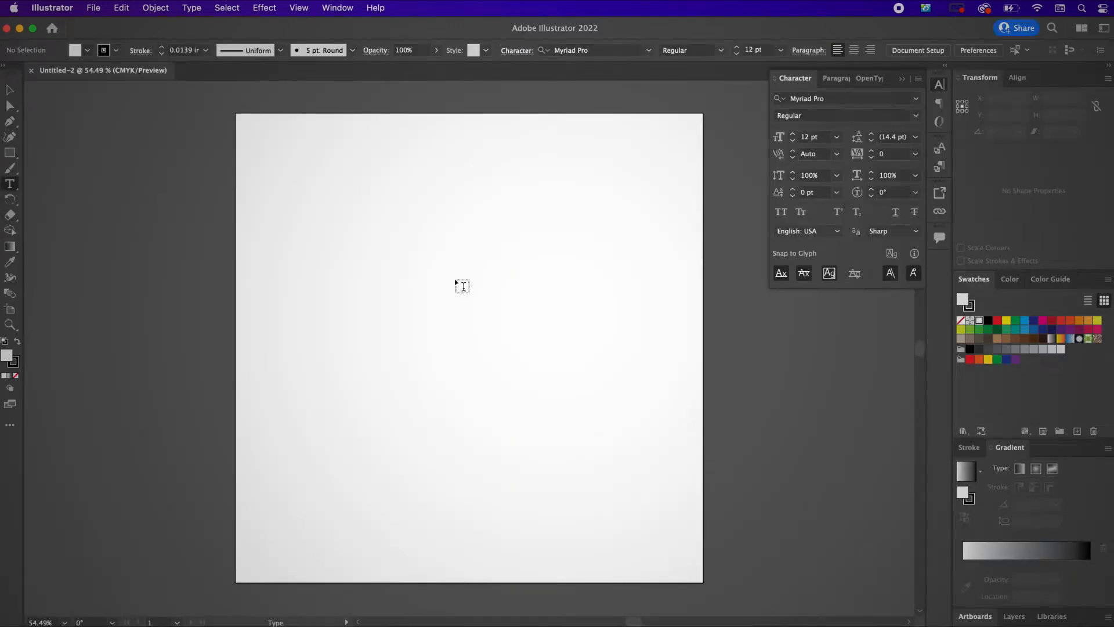
click(371, 242)
text(The)
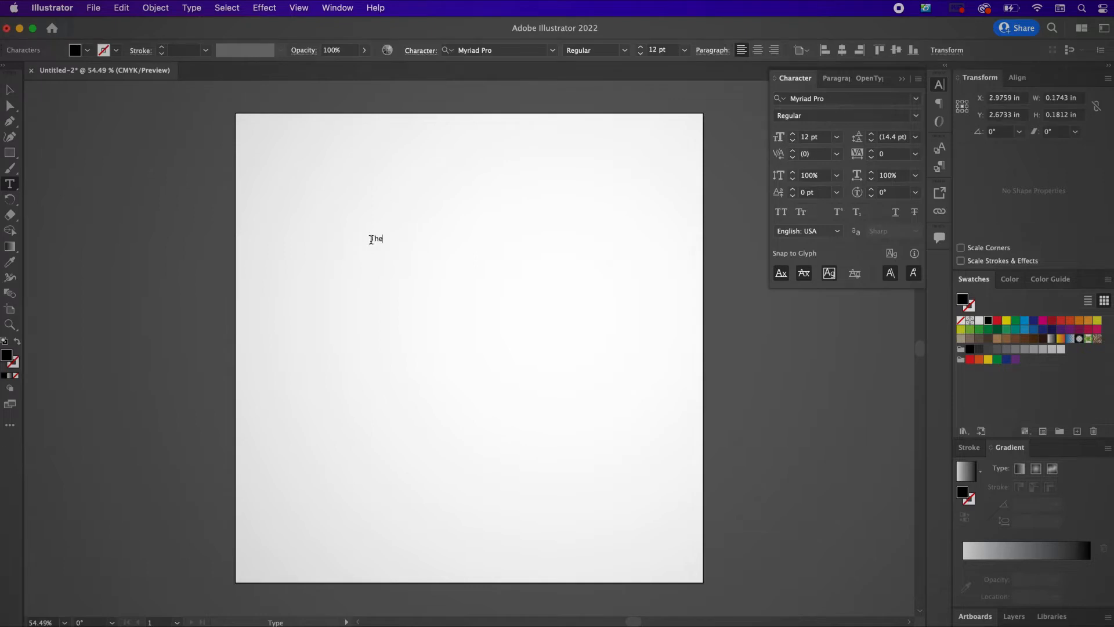
drag(393, 239, 371, 239)
double_click(806, 136)
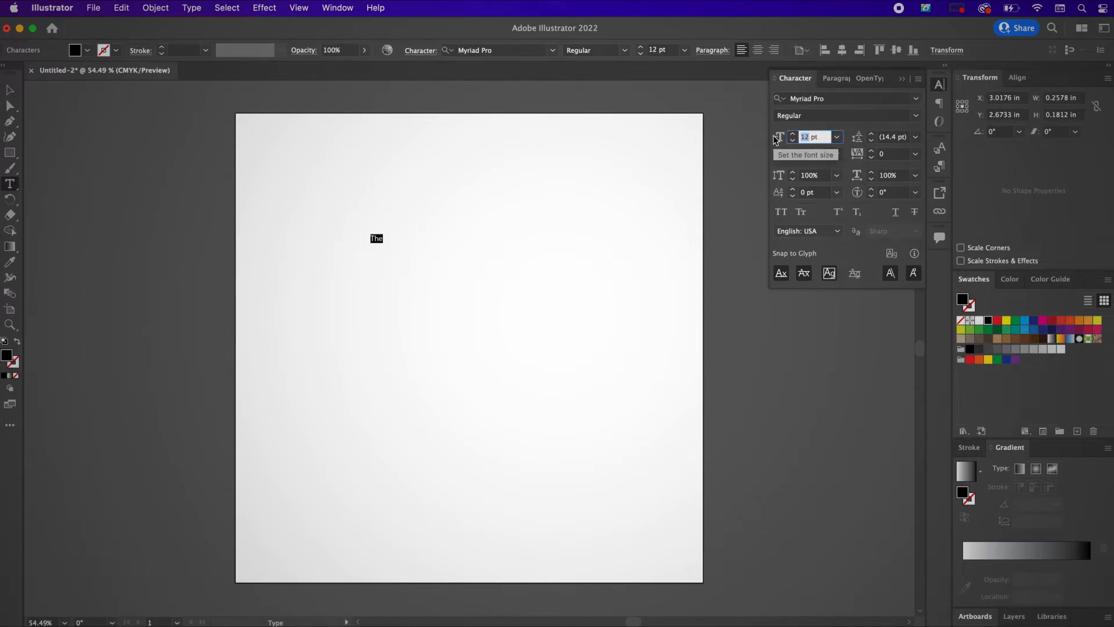
text(67)
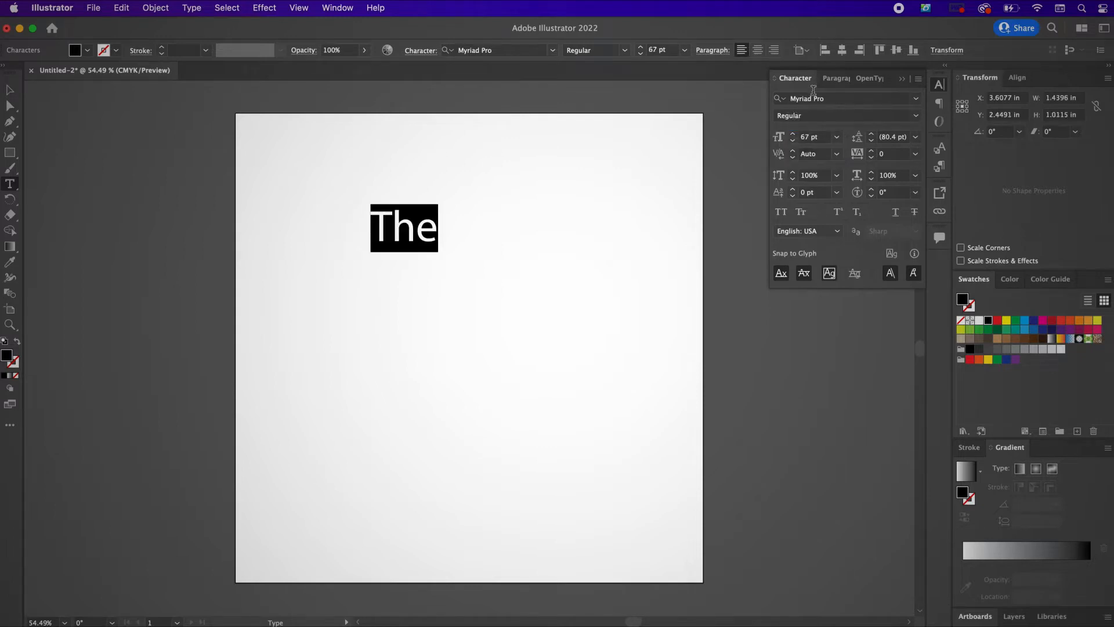
Change the font of the word "The" to Fabiana Regular
click(813, 99)
text(fab)
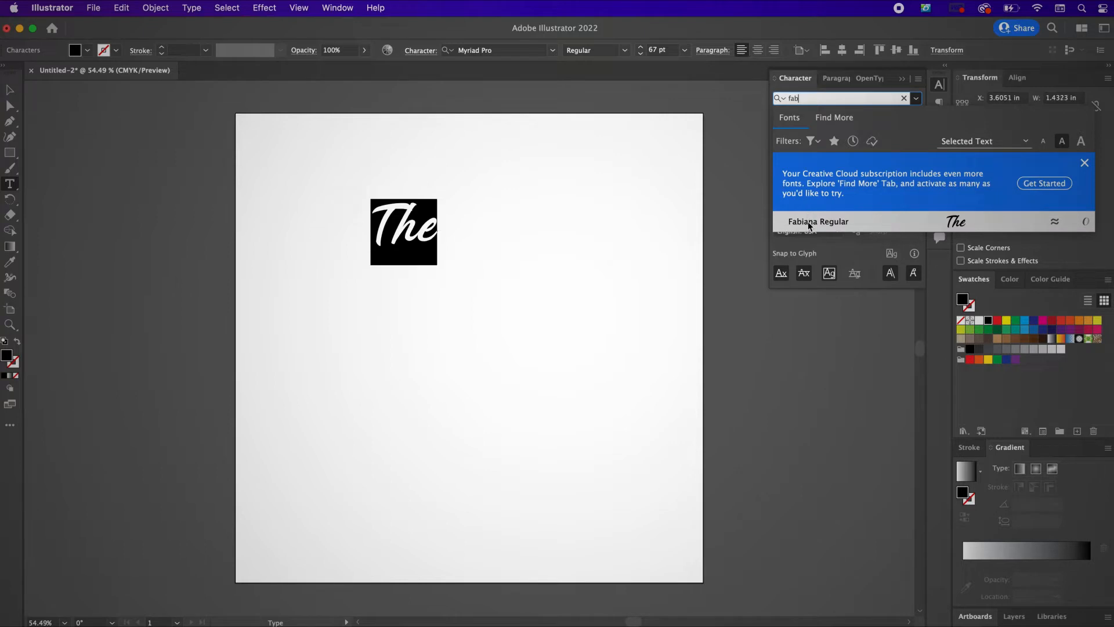
click(810, 223)
Set the font size of the letter T in "The" to 87 pt
click(390, 228)
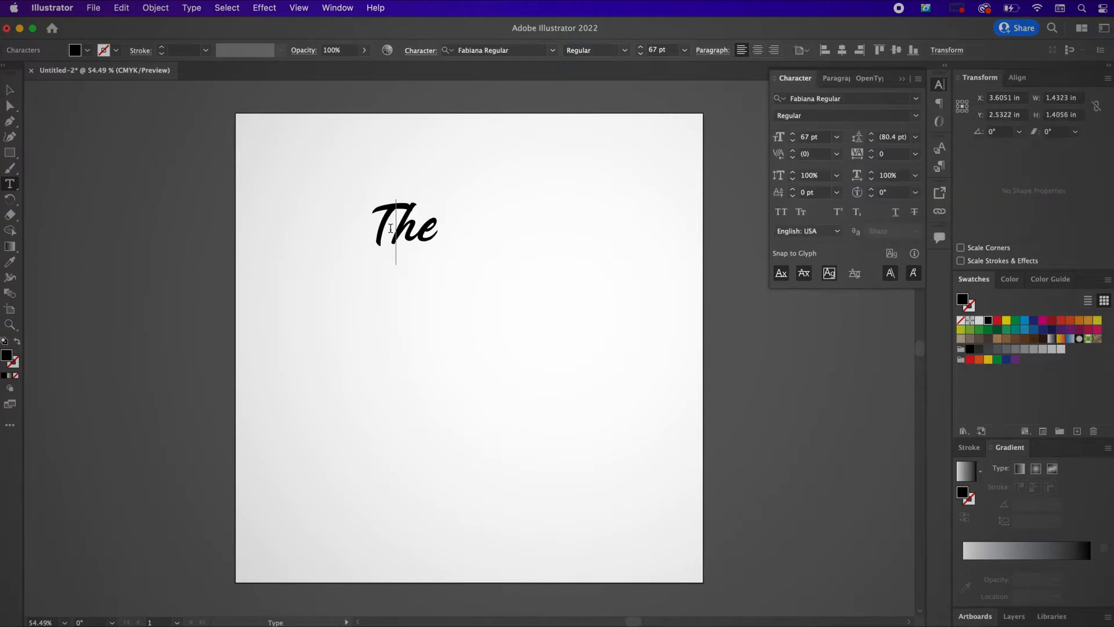
drag(391, 228, 377, 228)
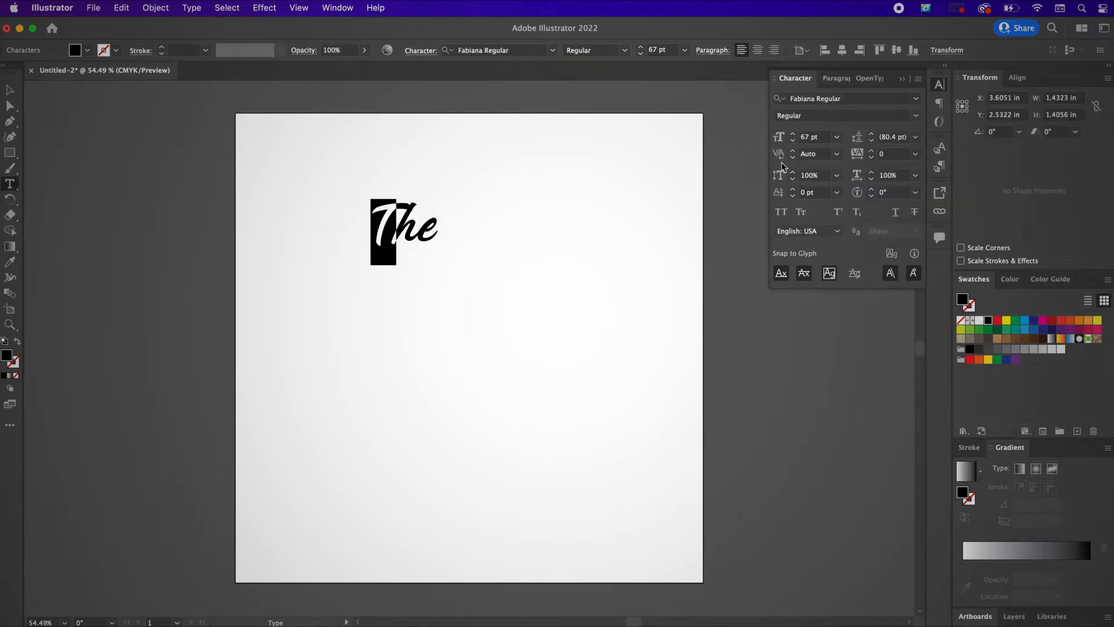
click(811, 138)
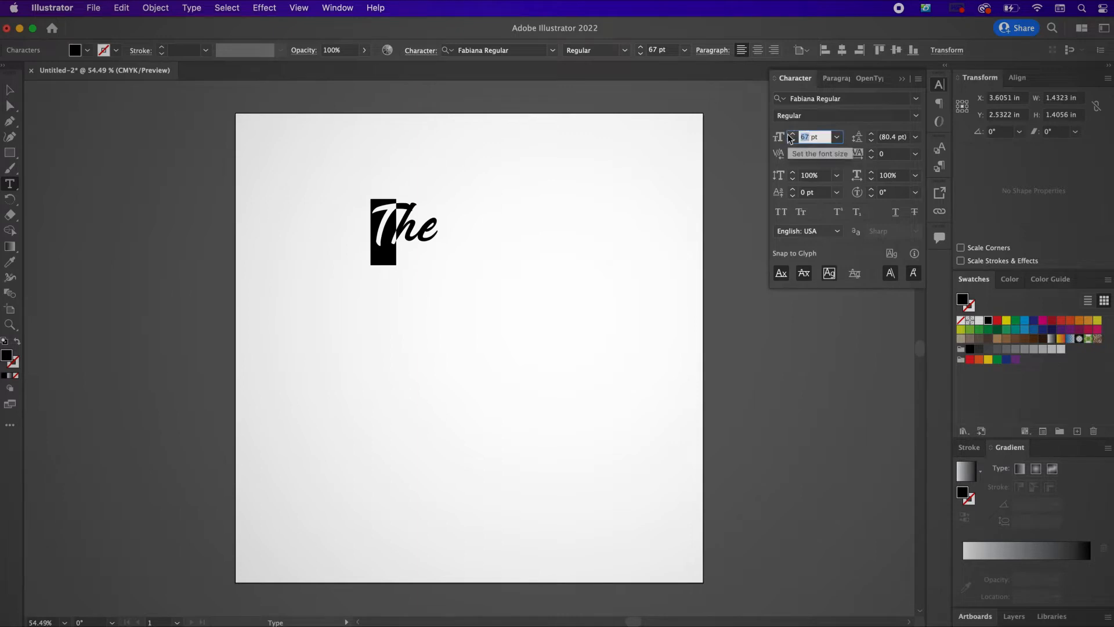
key(Return)
Set the tracking of the letter T in "The" to -190 so the h tucks under its crossbar
key(super+=)
key(super+=)
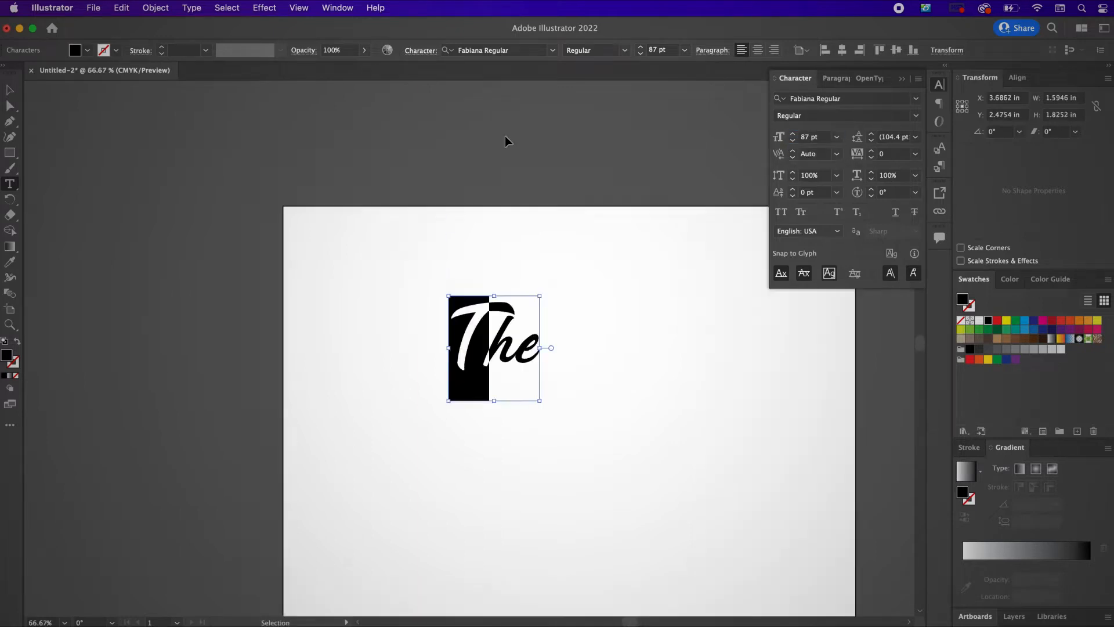
key(super+=)
key(super+shift+a)
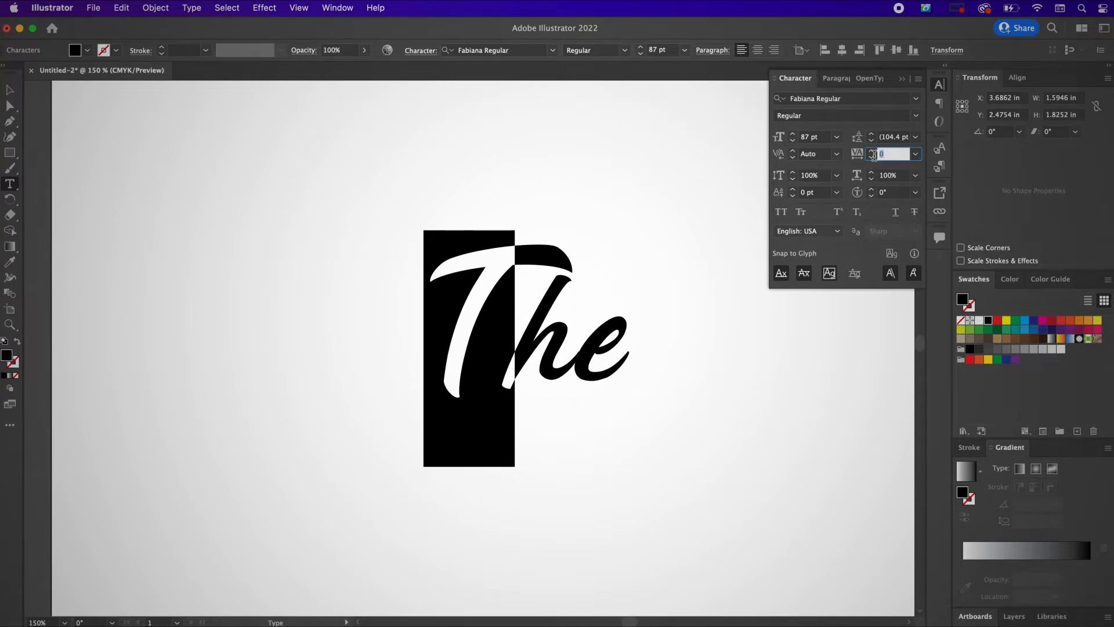
text(-19)
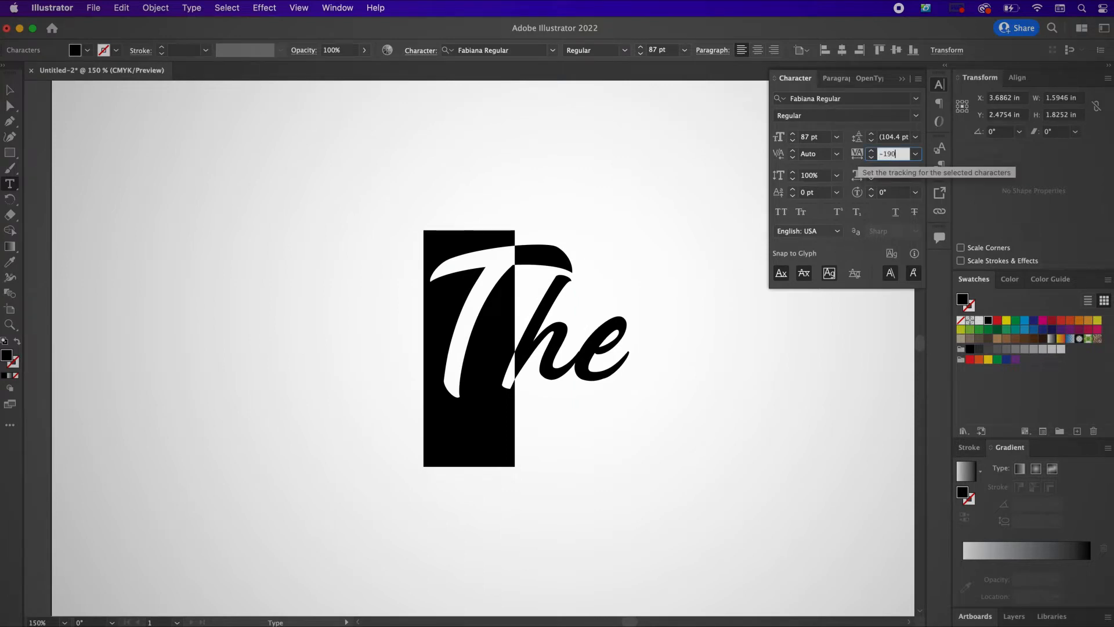
text(0)
key(Return)
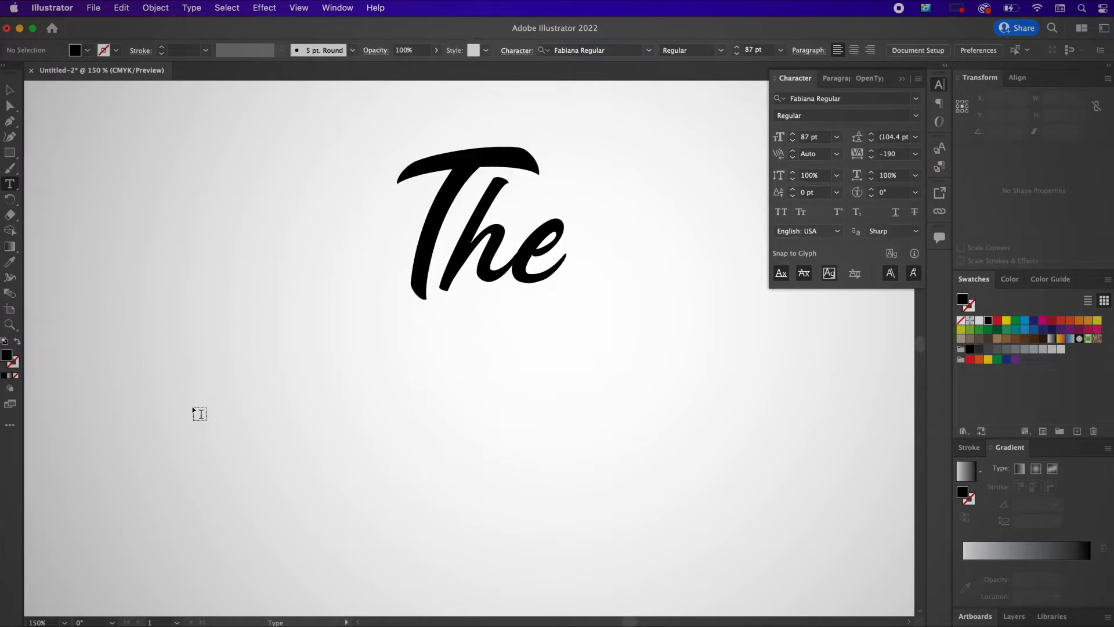
Add the word "Black" as a separate text below and left of "The" and reset its tracking to 0
click(199, 414)
text(B)
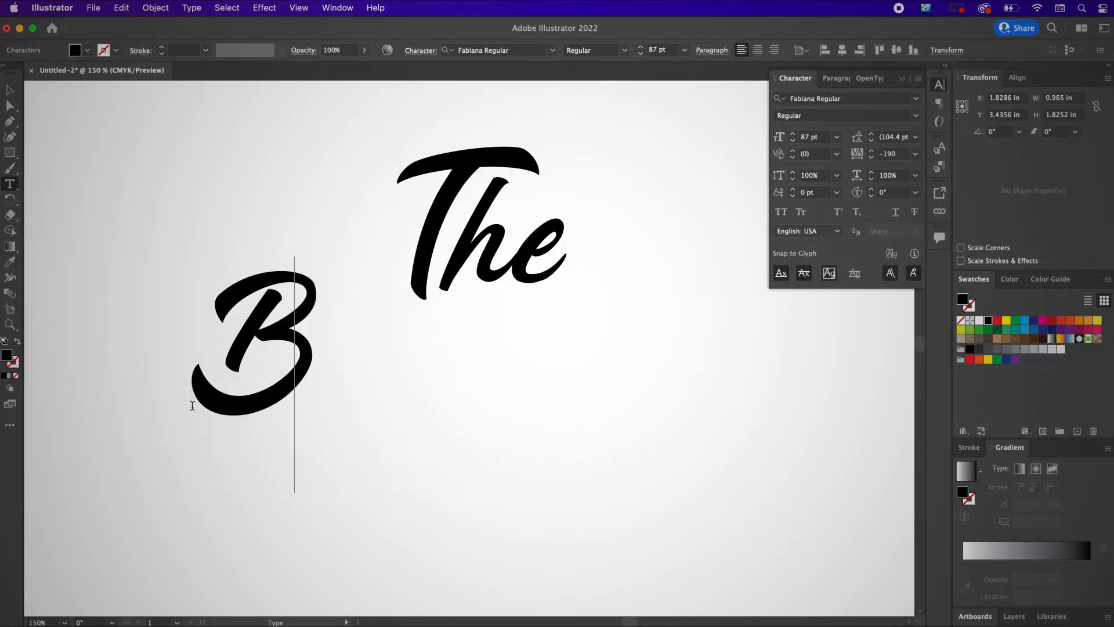
text(lack)
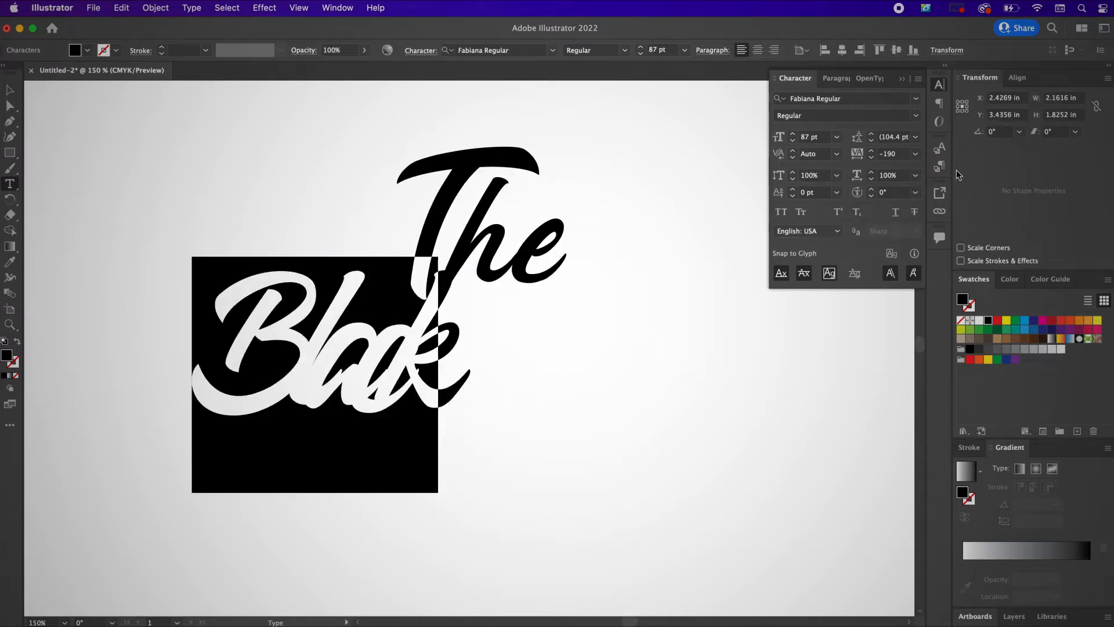
click(915, 153)
click(937, 257)
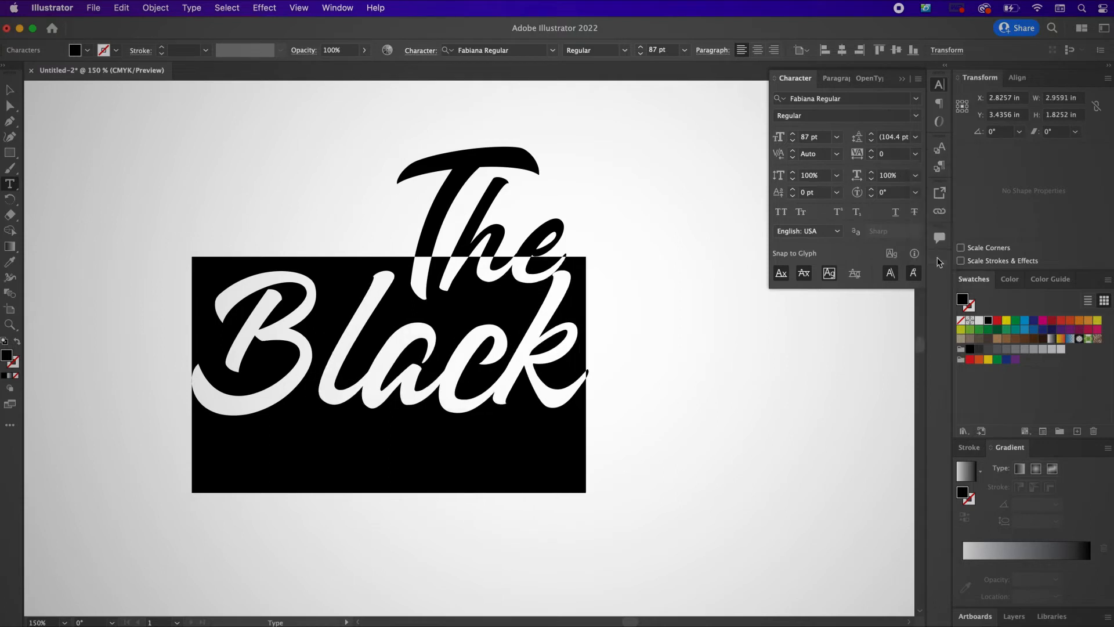
Set the font size of the whole word "Black" to 210 pt
key(super+z)
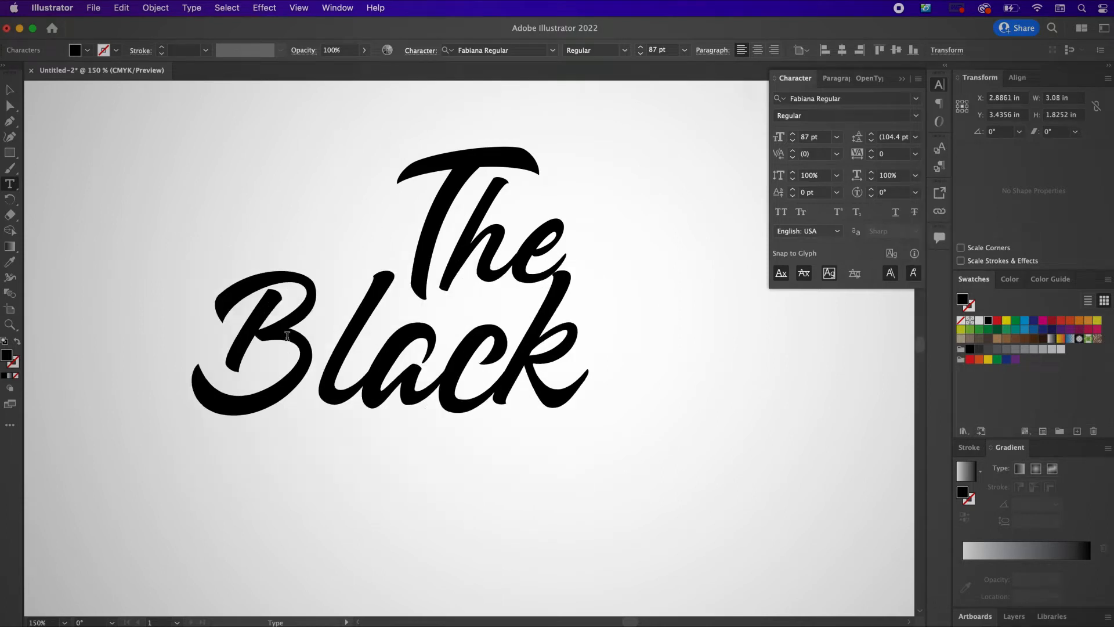
key(super+shift+z)
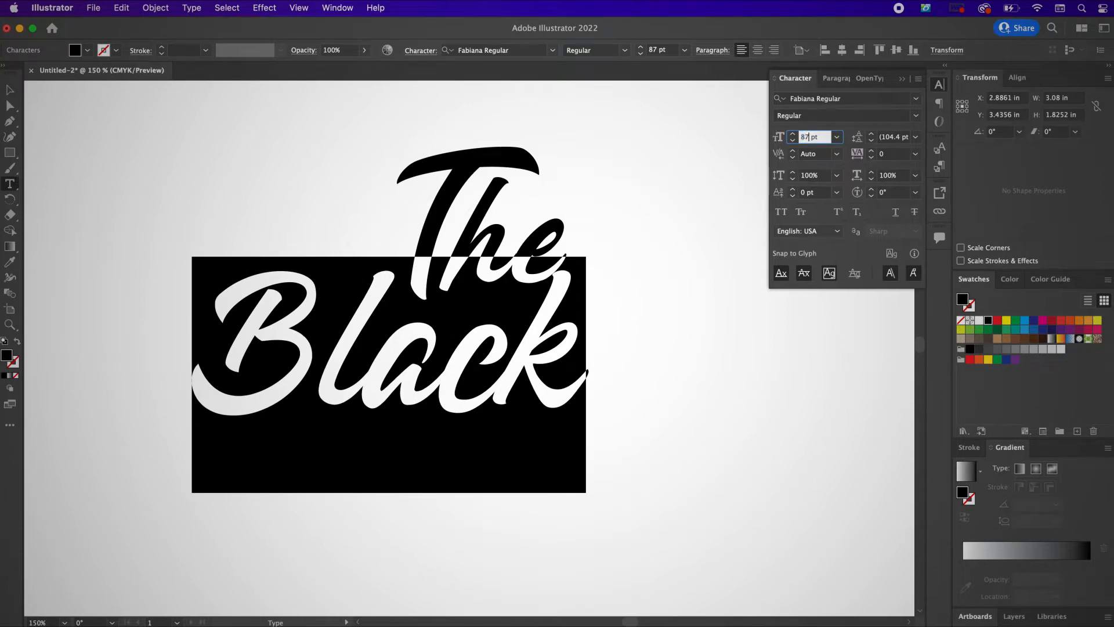
key(Return)
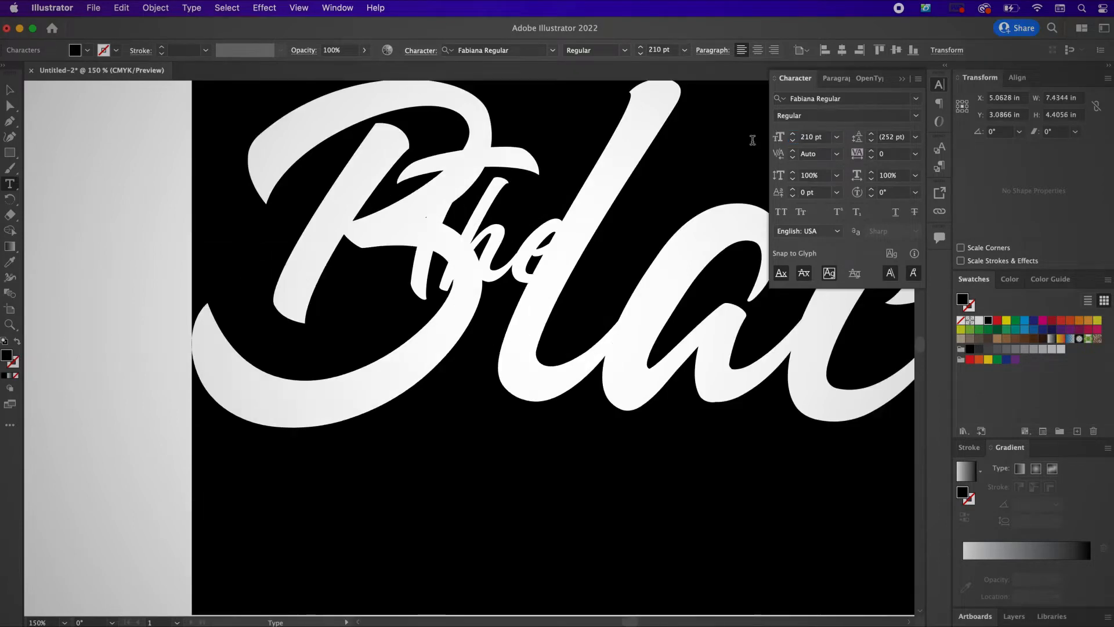
Move the word "Black" down so it sits directly beneath "The"
click(9, 90)
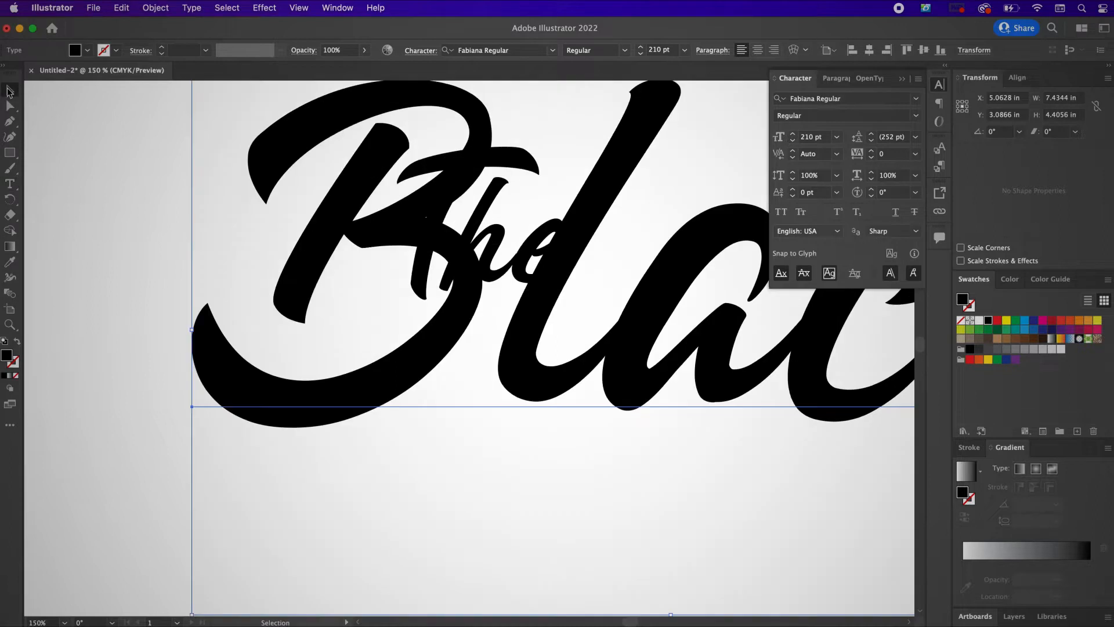
key(super+minus)
key(super+minus)
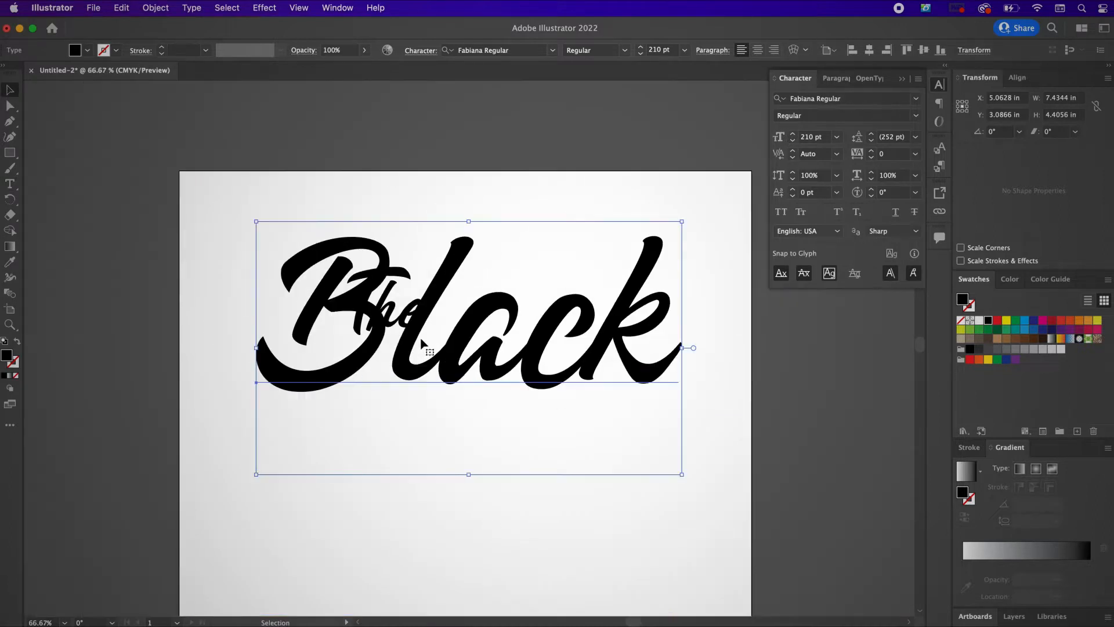
drag(421, 340, 264, 443)
Set the character rotation of the letter B in "Black" to -6° and its tracking to -120
key(t)
click(360, 436)
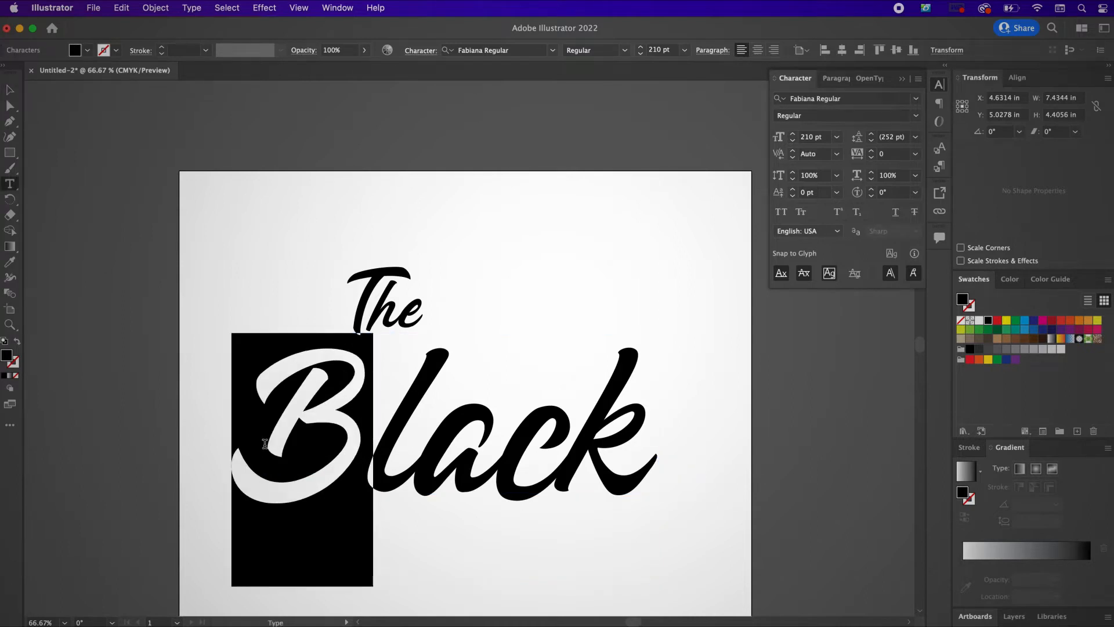
click(883, 194)
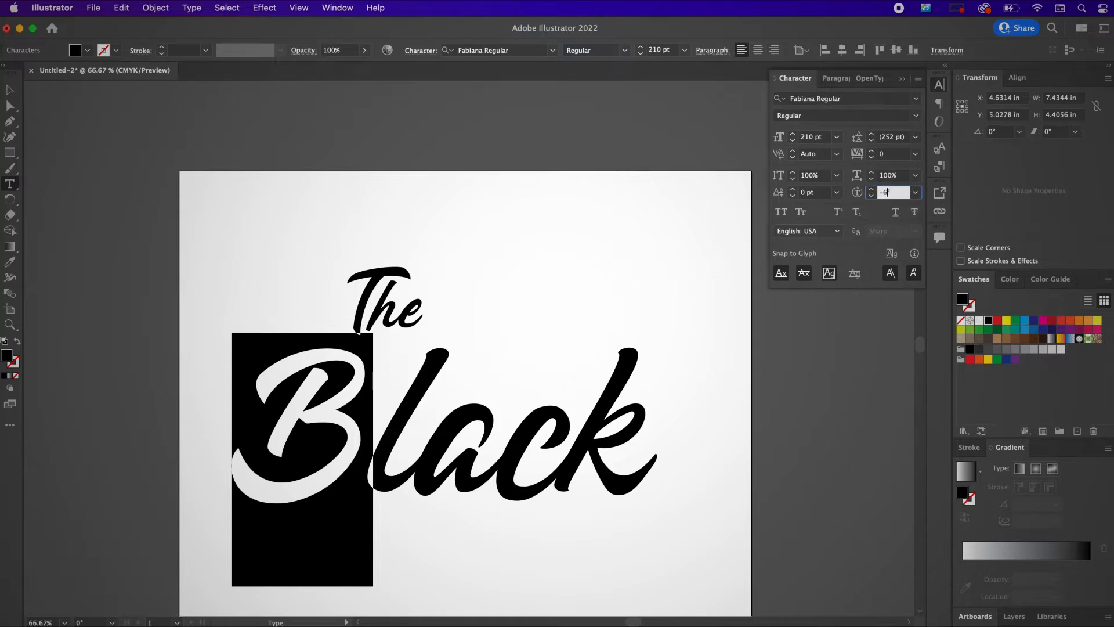
key(Return)
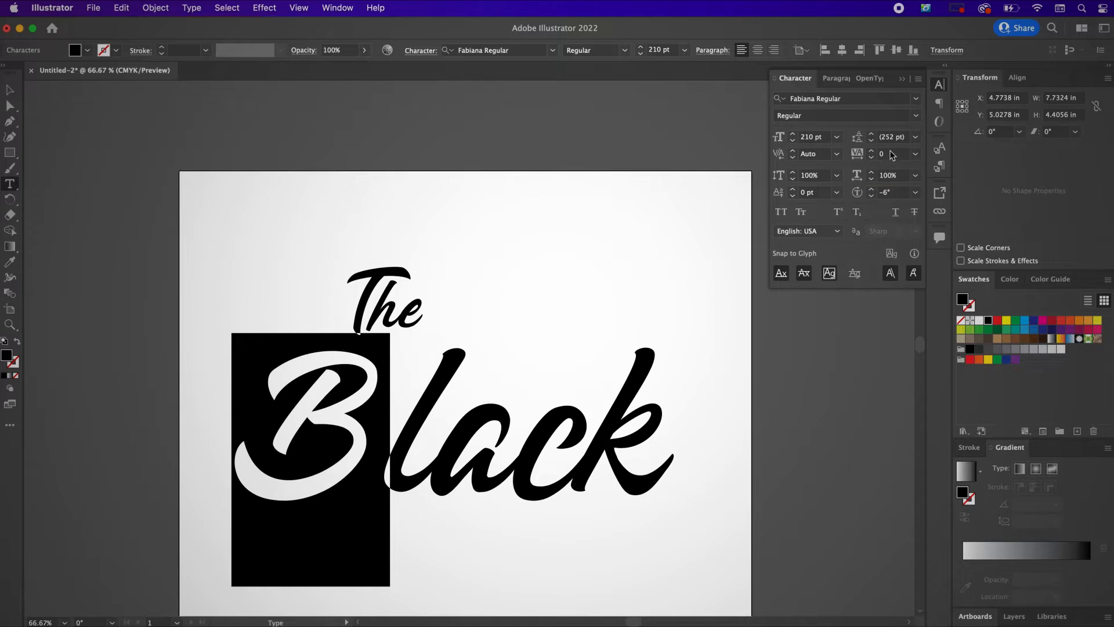
click(891, 153)
text(-120)
key(Return)
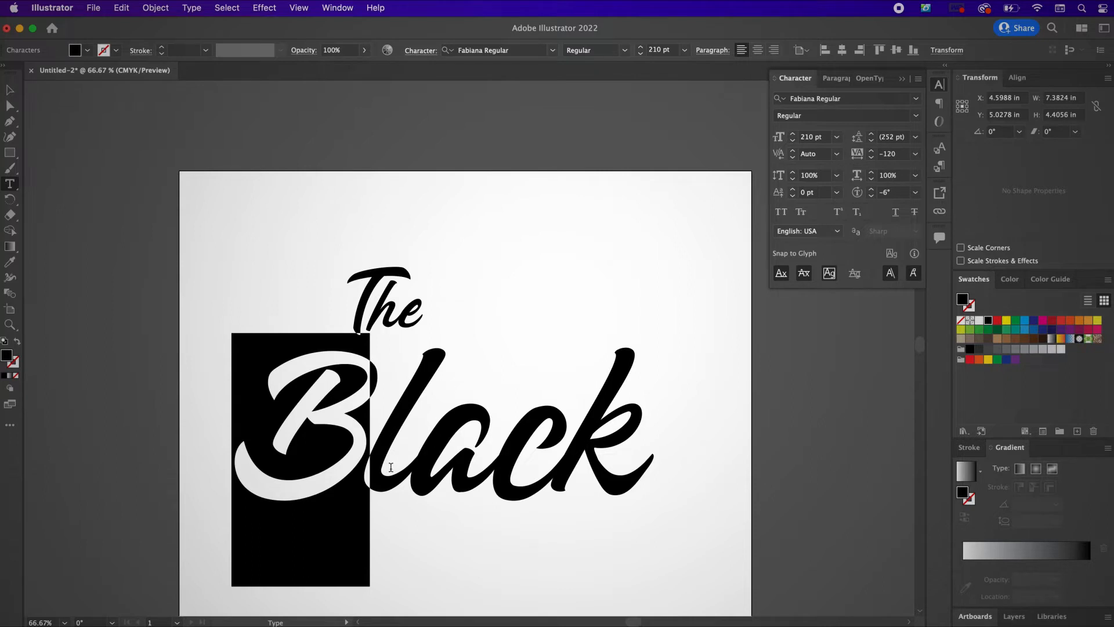
Give the letters "lack" a baseline shift of -10 pt and a font size of 190 pt
drag(371, 467, 629, 460)
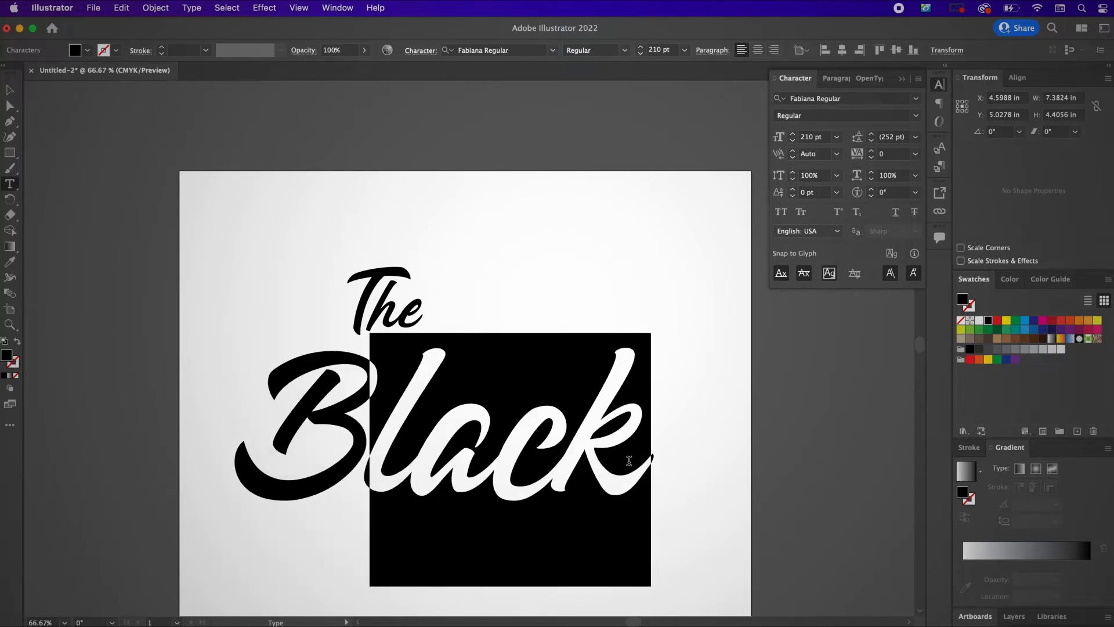
click(807, 193)
text(-10)
key(Return)
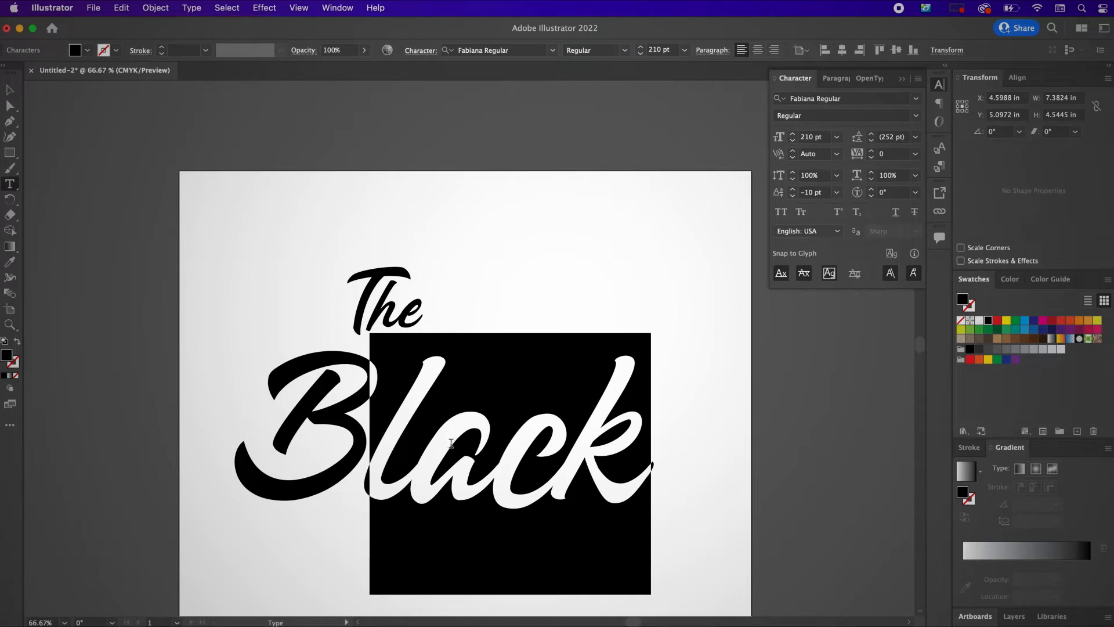
double_click(811, 137)
text(190)
key(Return)
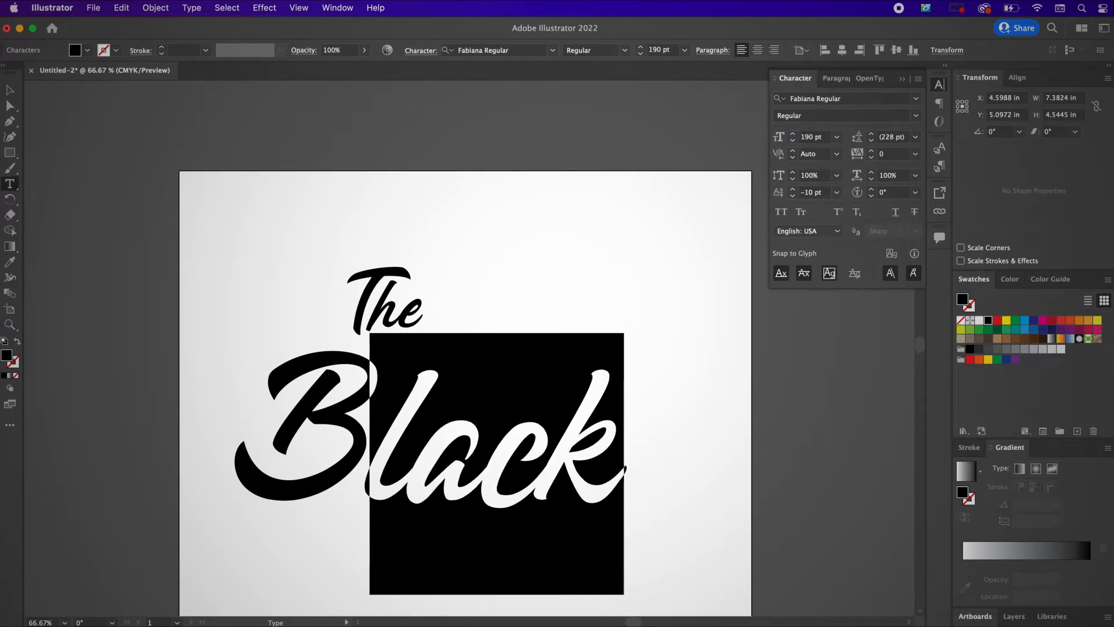
Move "The" into the gap between the l and k of "Black" and nudge "Black" to fit around it
click(10, 89)
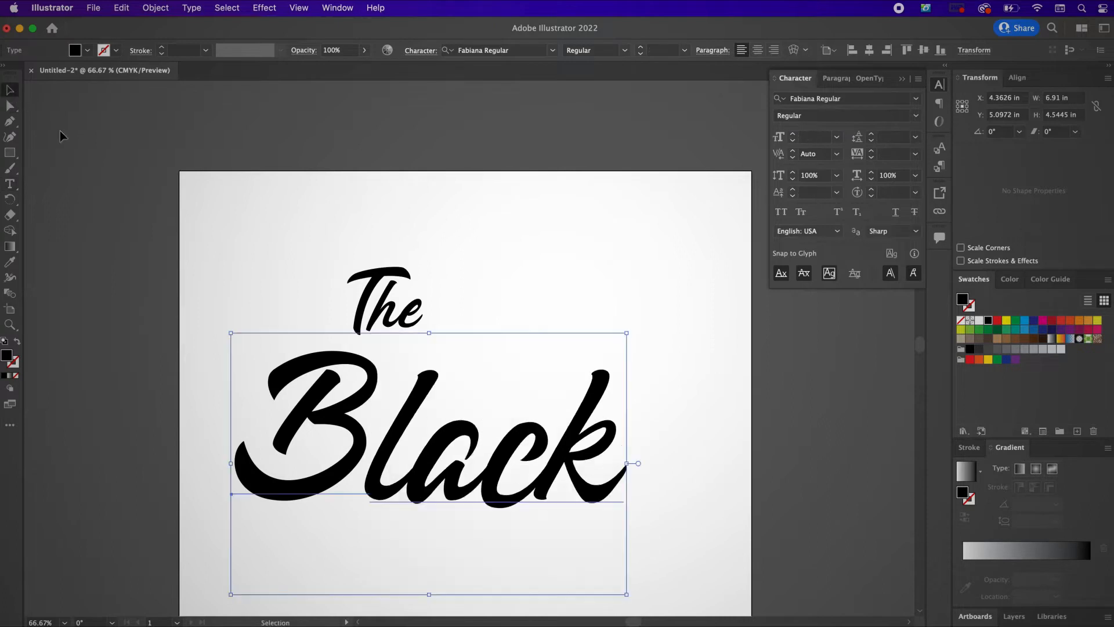
drag(413, 307, 520, 376)
click(464, 478)
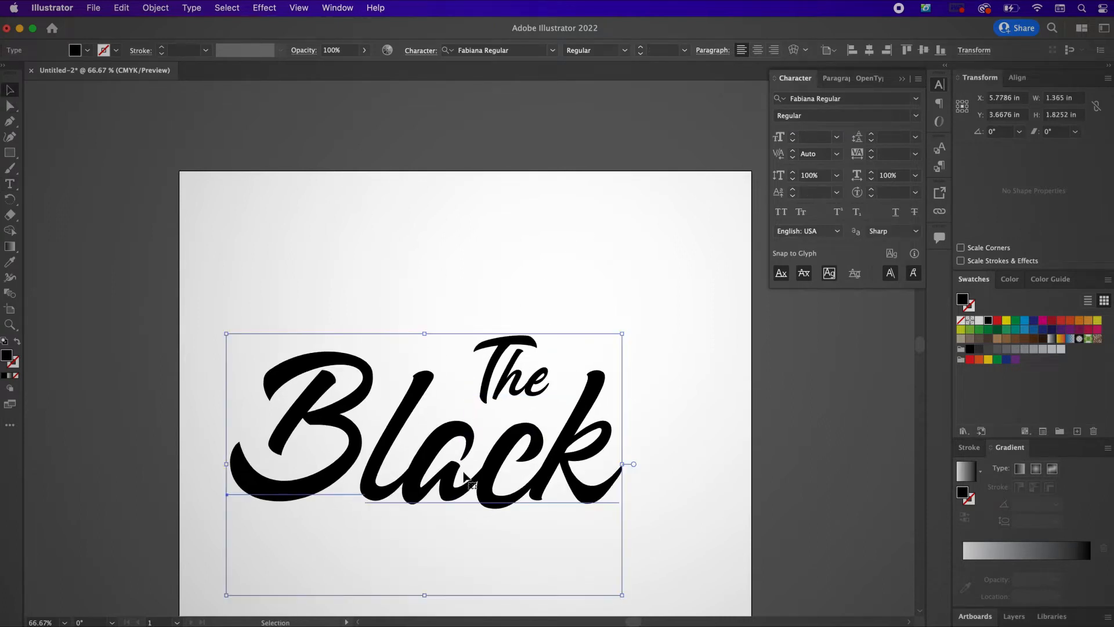
drag(464, 479, 472, 477)
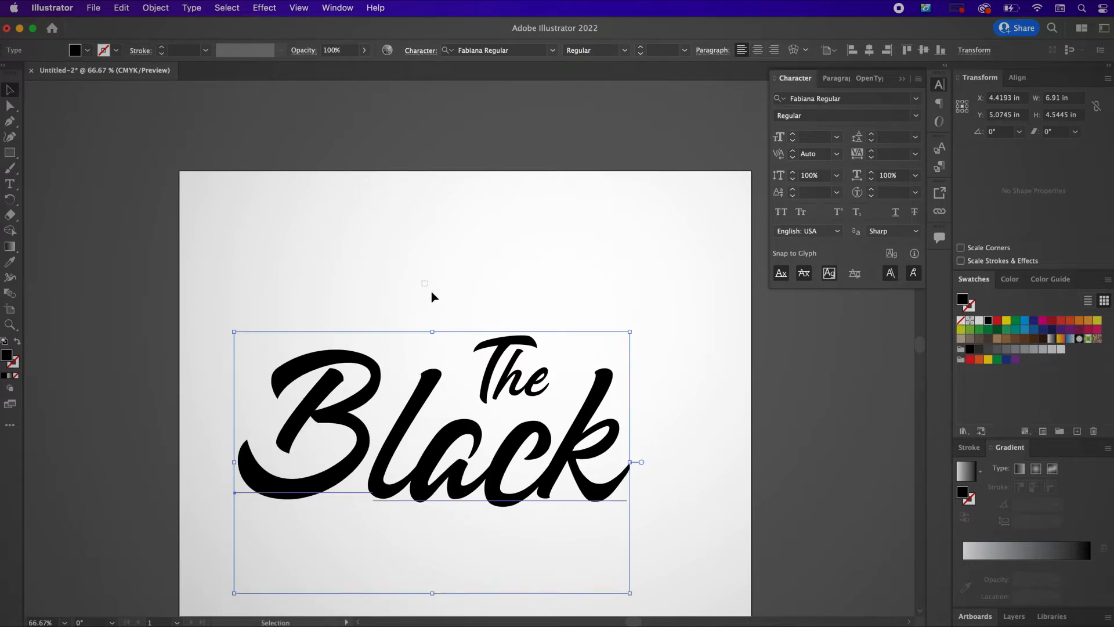
Move "The" and "Black" together up and to the right, centring them horizontally in the upper half of the artboard
drag(431, 292, 574, 463)
key(super+minus)
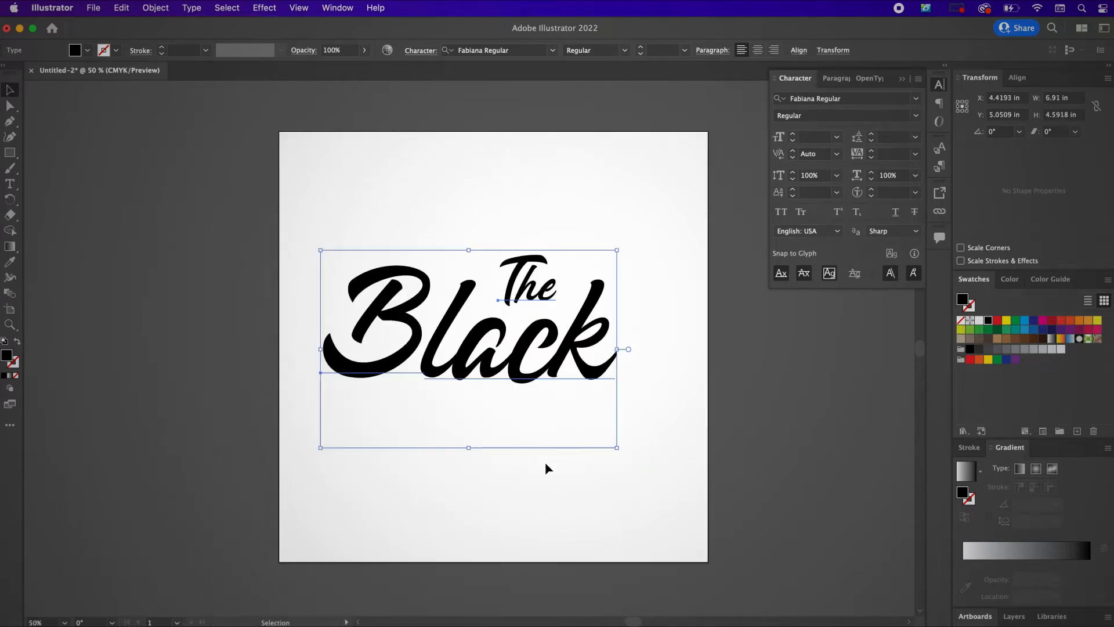
scroll(545, 464, right, 3)
scroll(546, 463, up, 2)
drag(498, 412, 516, 382)
click(455, 527)
Add the word "Crow" as a separate text below "Black"
key(t)
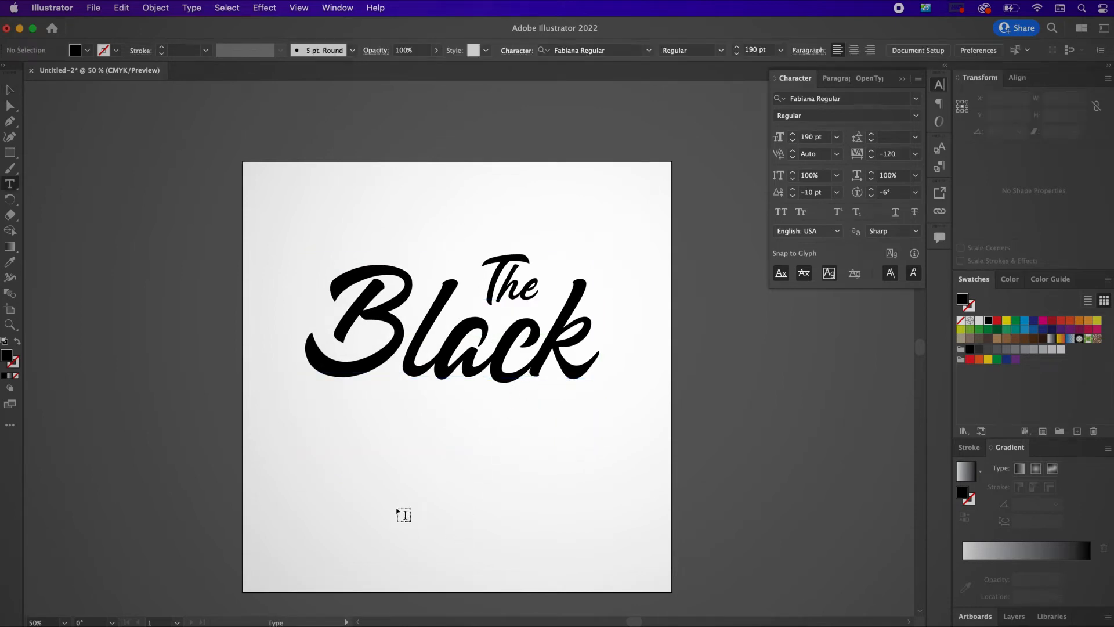
click(349, 493)
text(Crow)
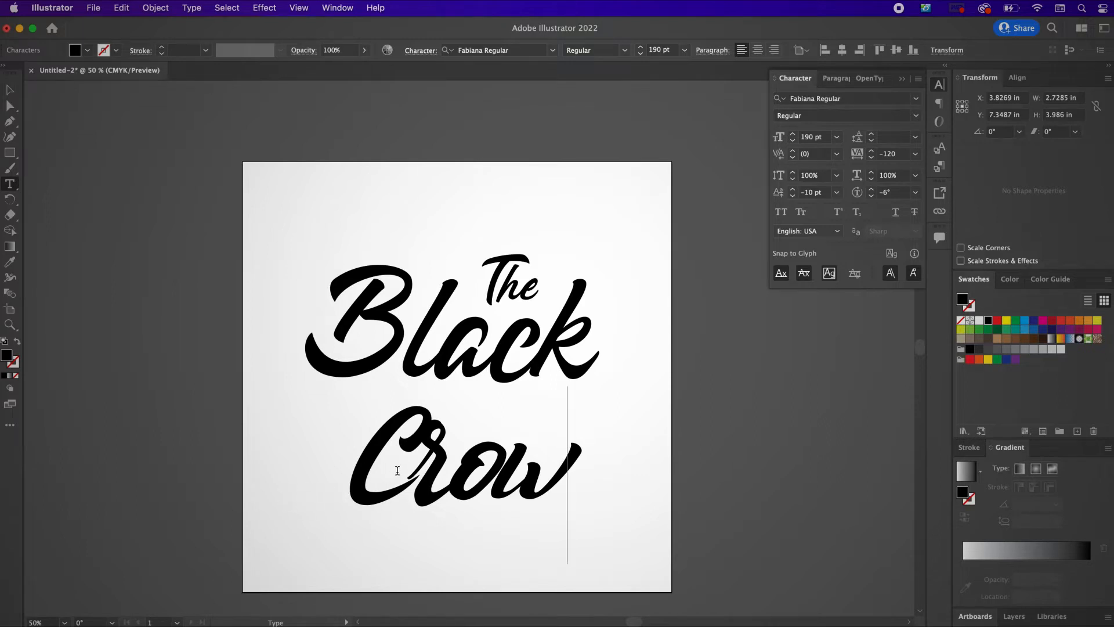
Set the font size of the letter C in "Crow" to 200 pt
drag(393, 462, 357, 479)
double_click(808, 137)
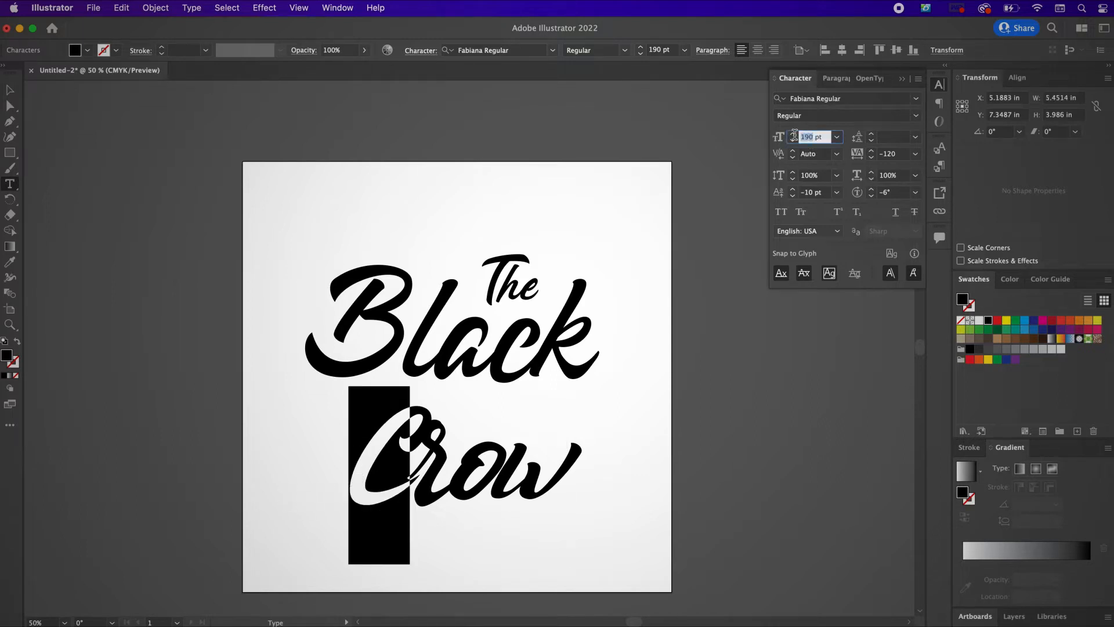
text(200)
key(Return)
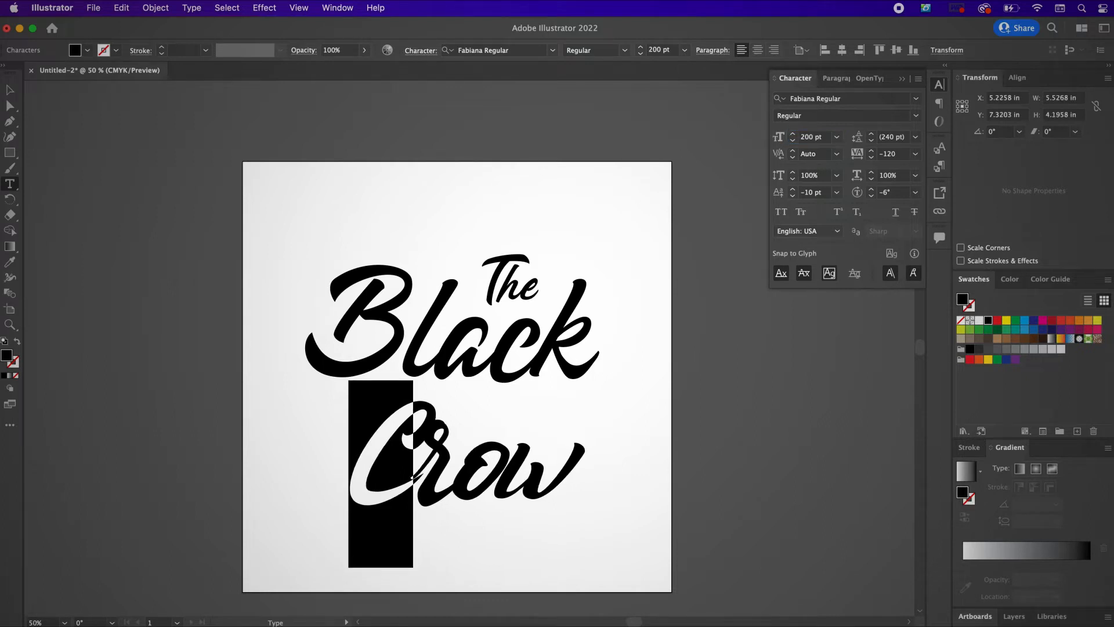
Set the tracking of the C in "Crow" to -75 and its character rotation to 8°
double_click(878, 152)
text(75)
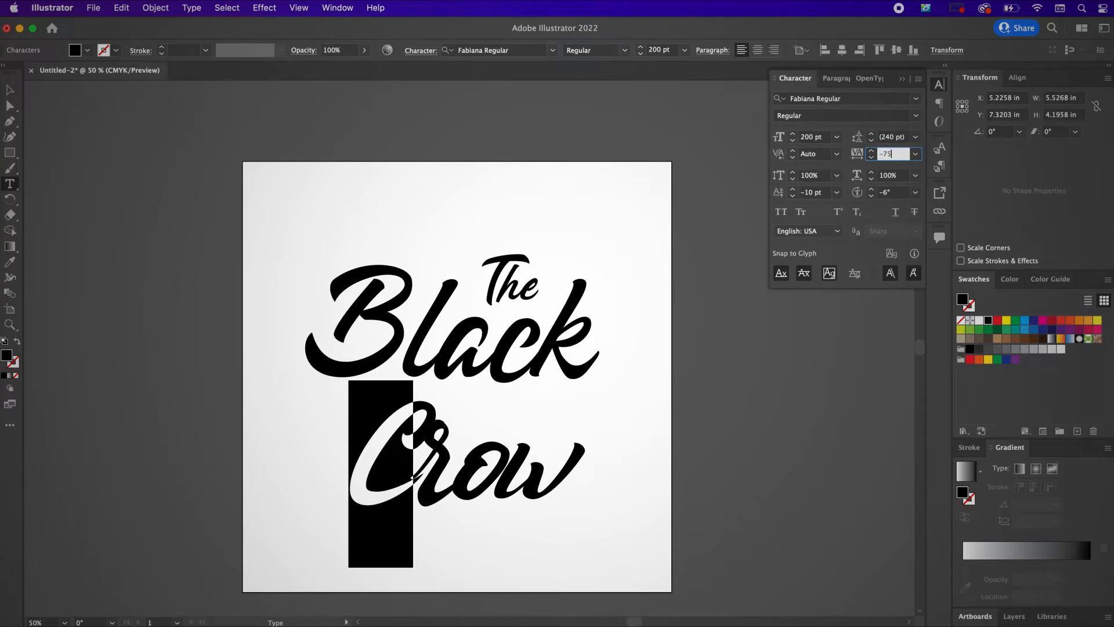
key(Return)
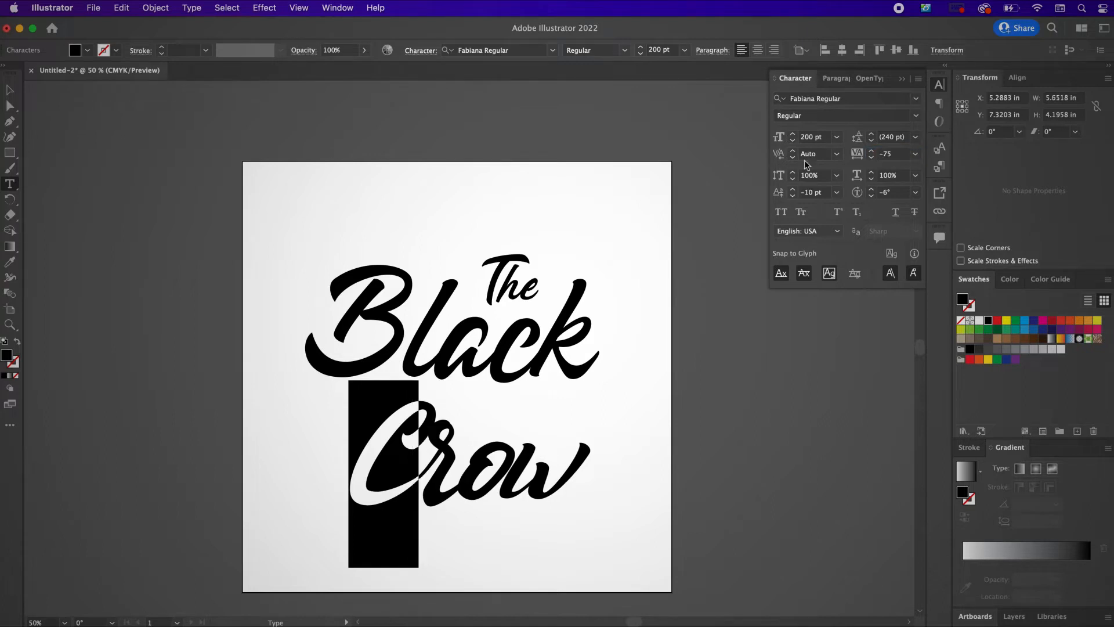
click(887, 194)
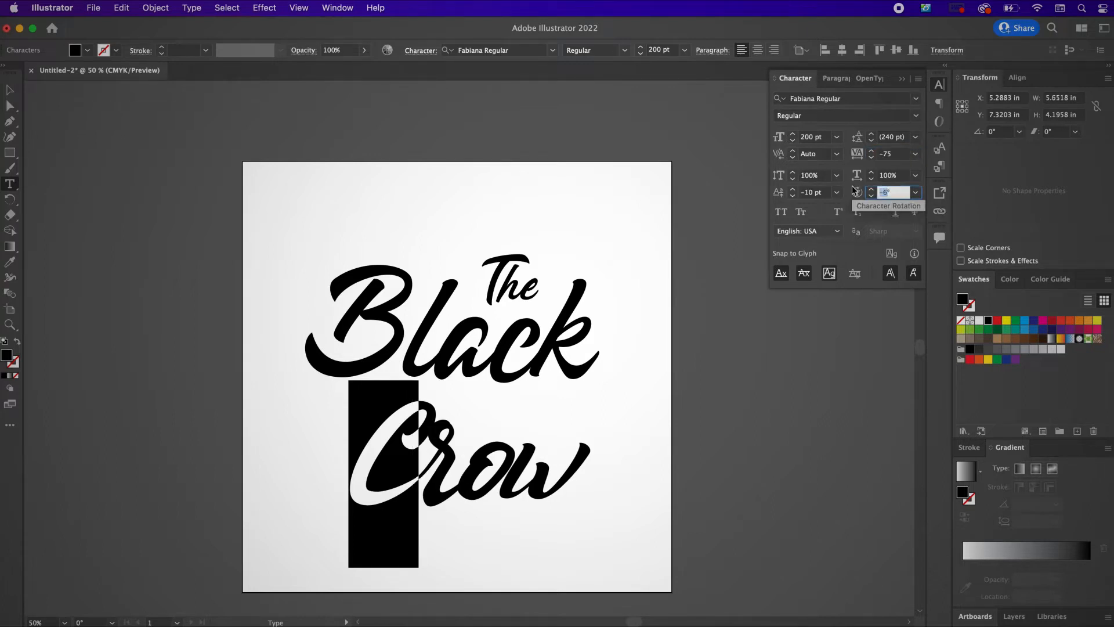
text(8)
key(Return)
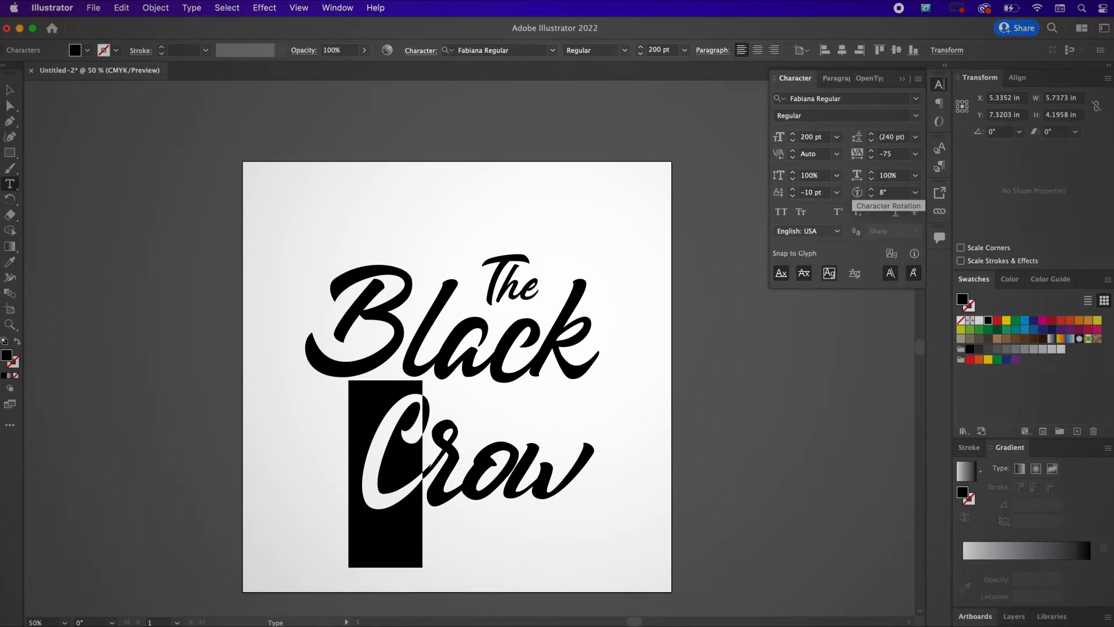
Raise the letters "row" in "Crow" with a baseline shift of 40 pt
click(410, 480)
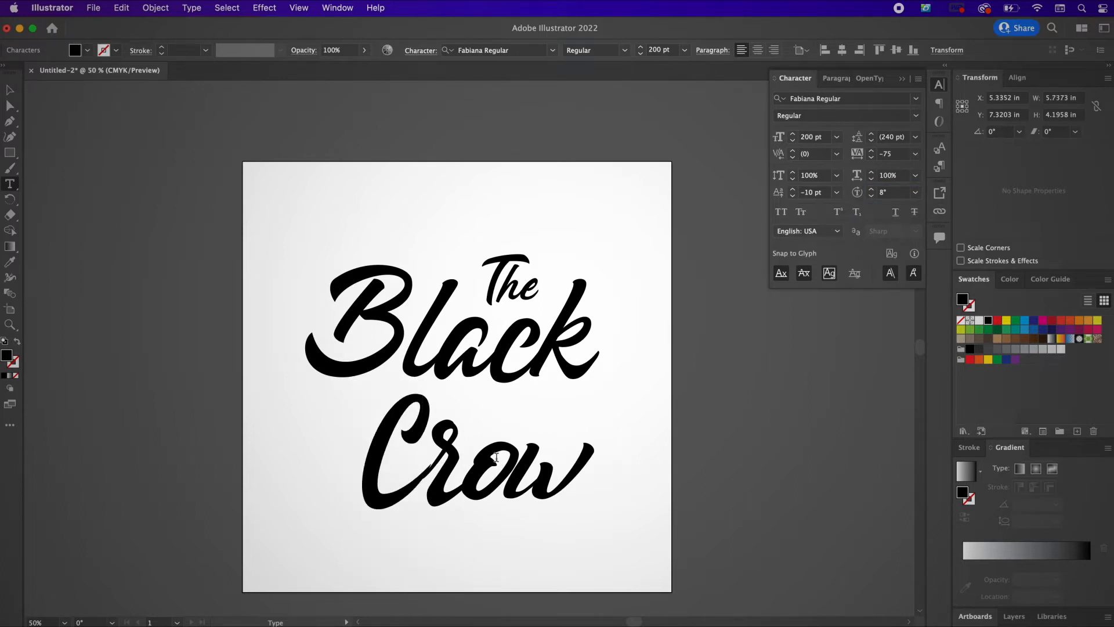
shift+click(570, 465)
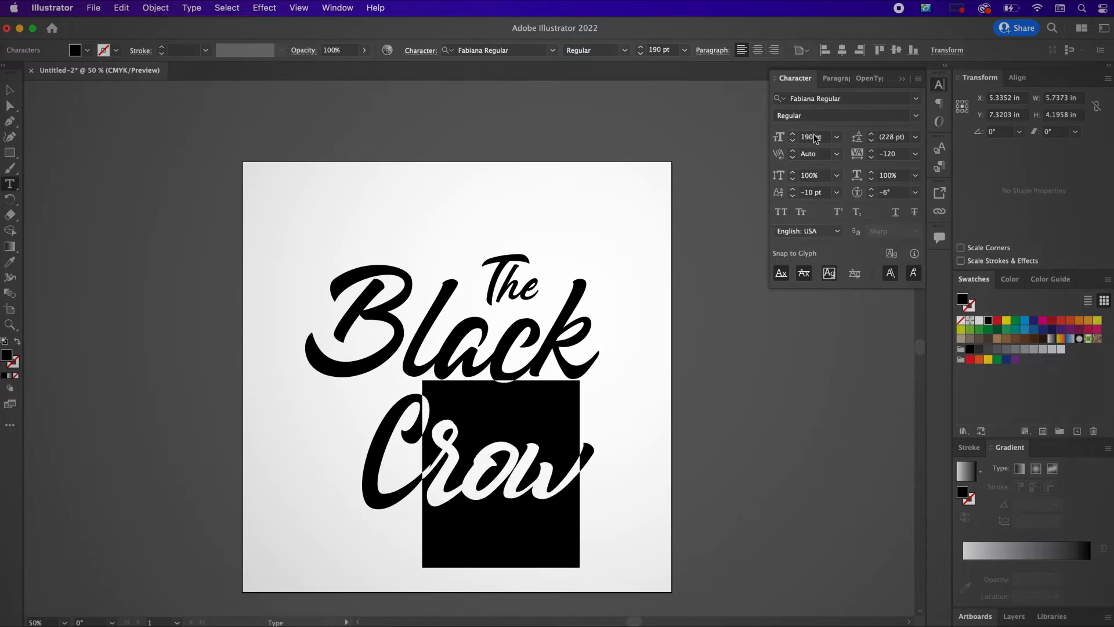
double_click(812, 194)
text(40)
key(Return)
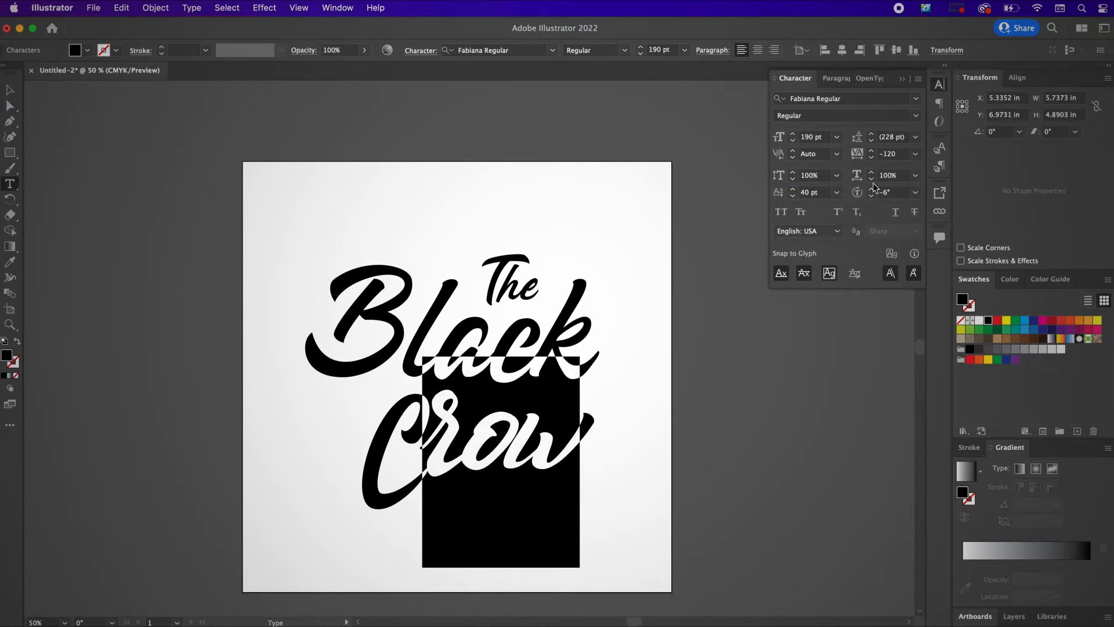
Set the character rotation of the letters "row" to 0° and their tracking to 0
click(890, 192)
text(0)
key(Return)
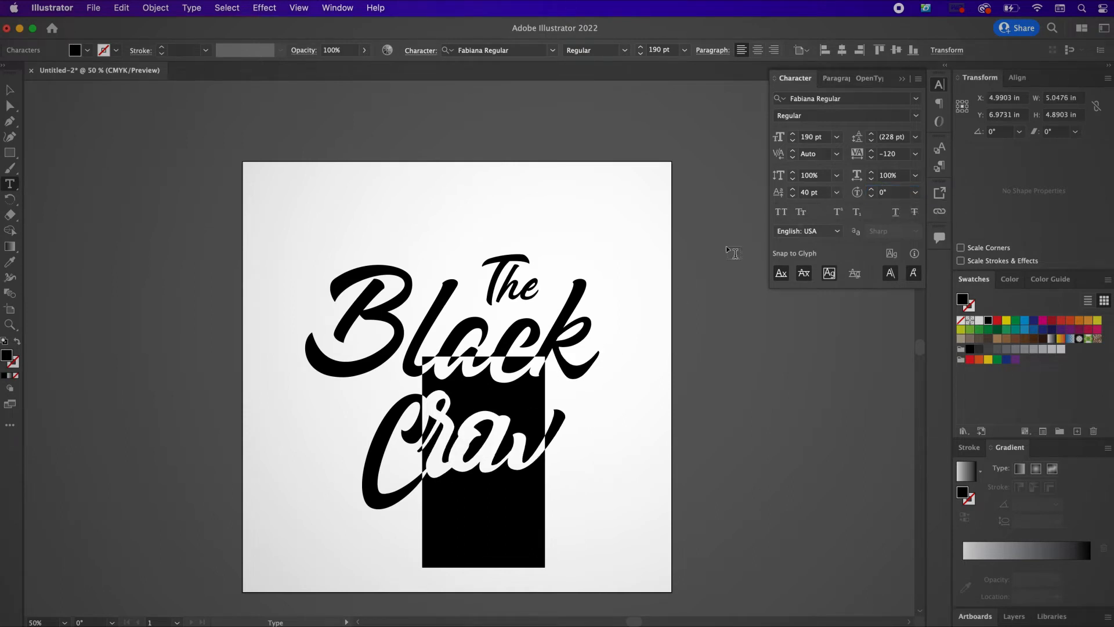
click(898, 154)
text(0)
key(Return)
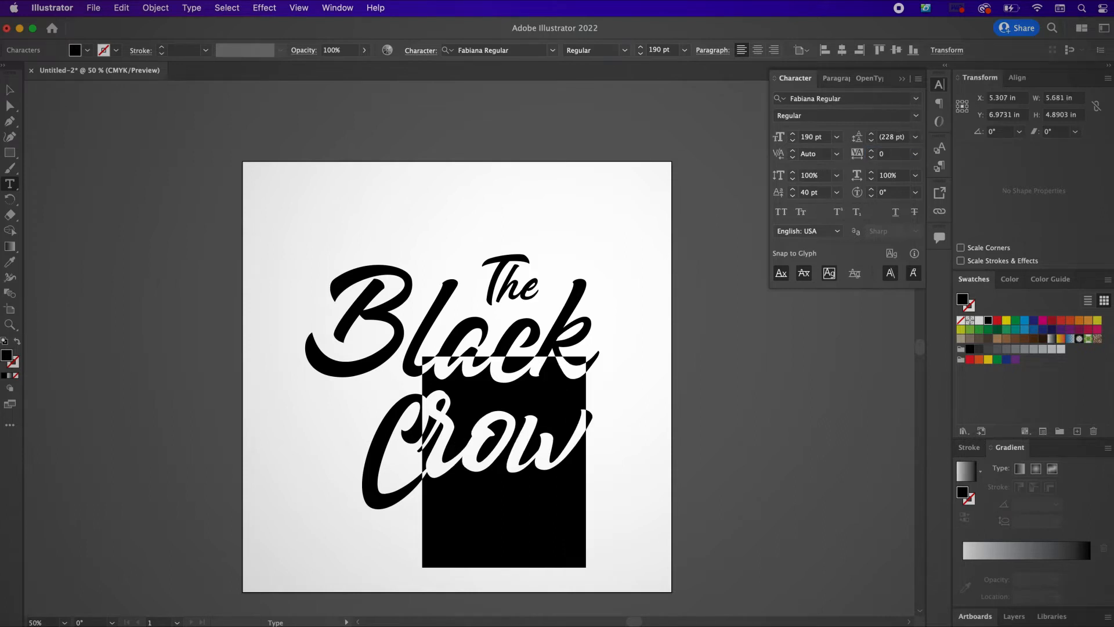
Start a Pen path inside the lower tail of the C in "Crow", placing the second anchor on the tail's upper edge
click(10, 92)
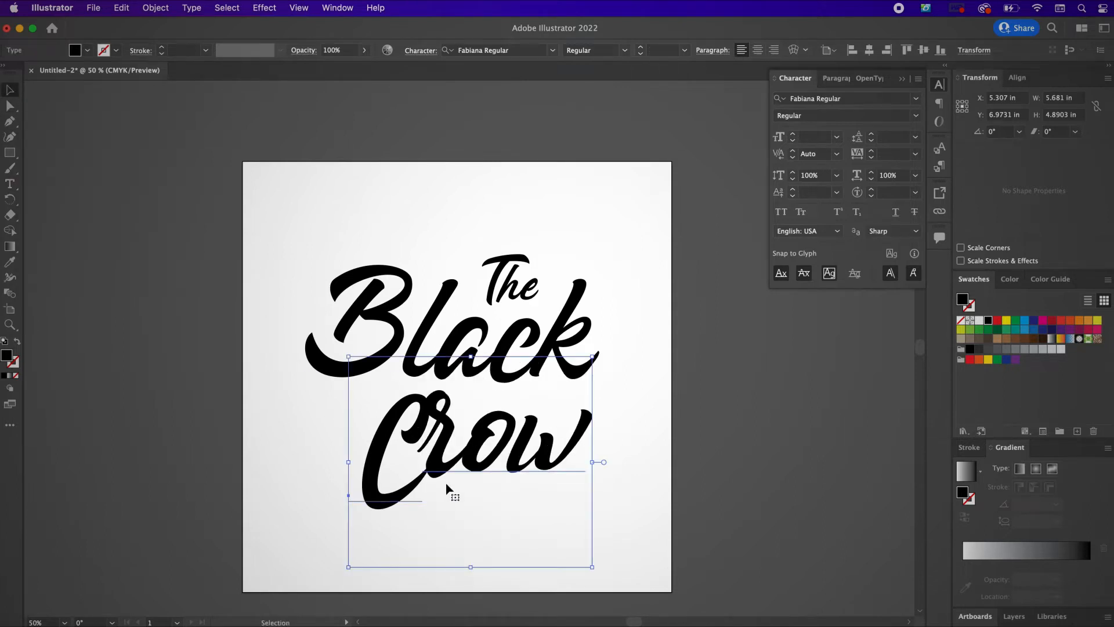
key(super+minus)
key(super+equal)
key(super+equal)
key(super+equal)
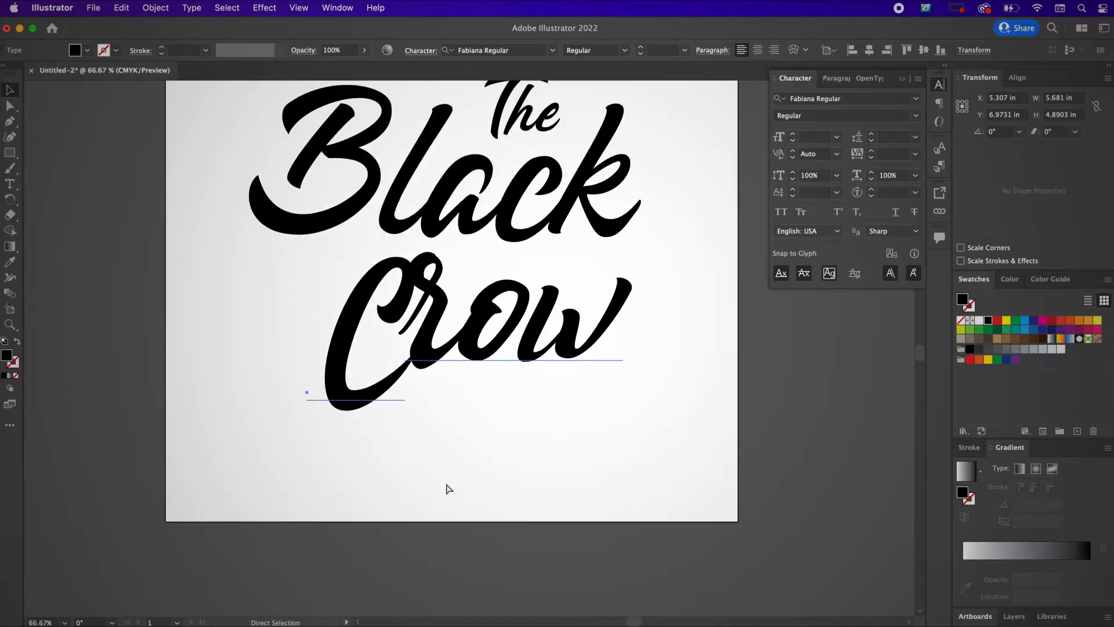
scroll(449, 490, up, 3)
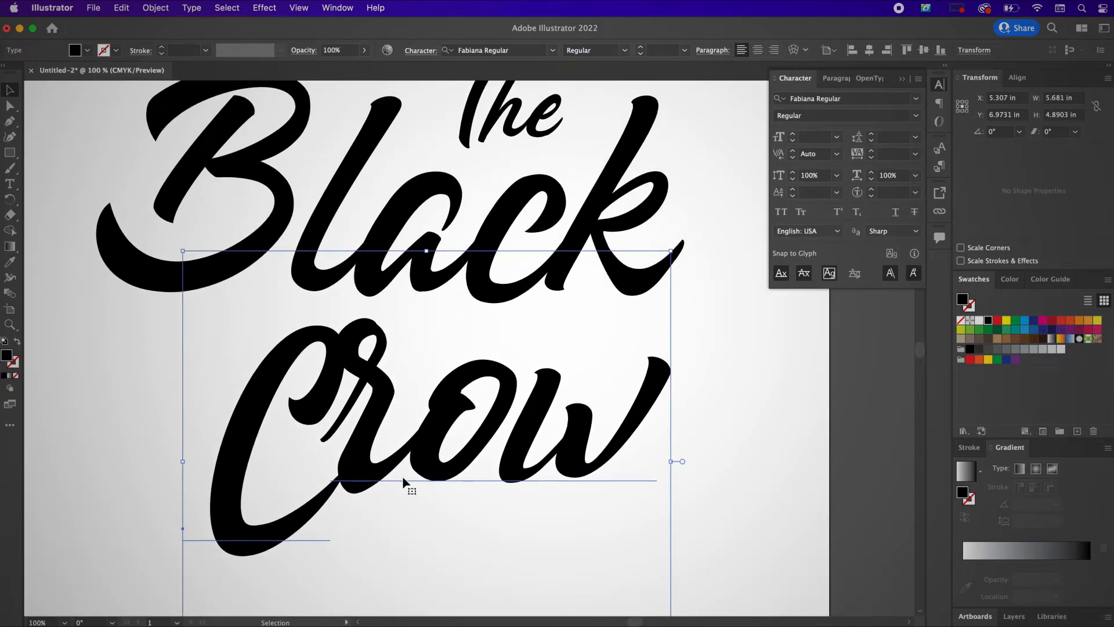
key(super+equal)
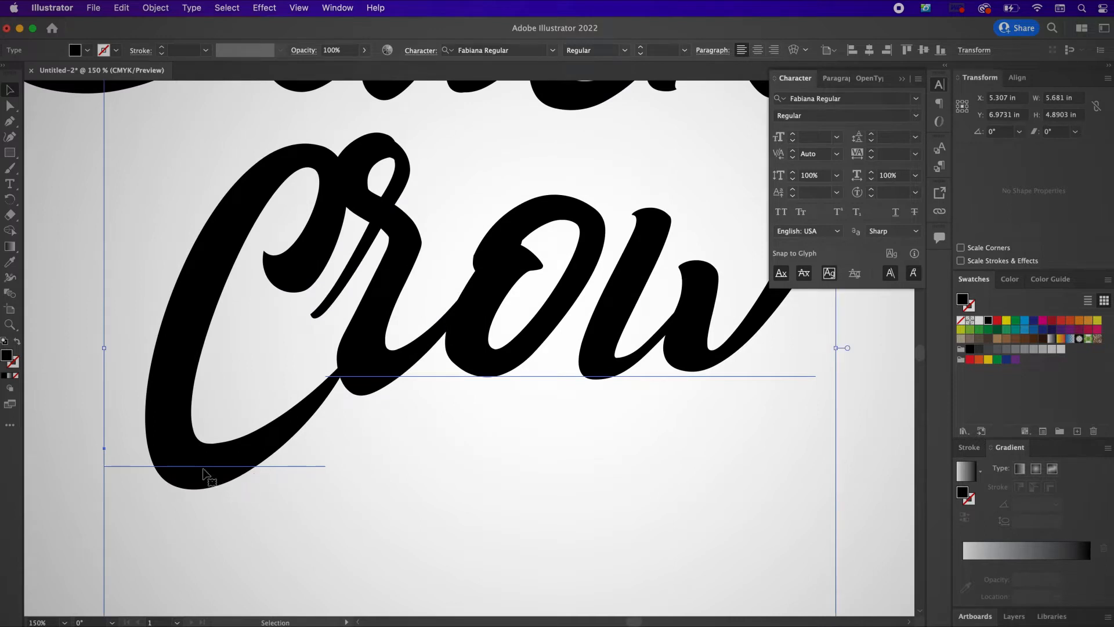
key(p)
click(273, 431)
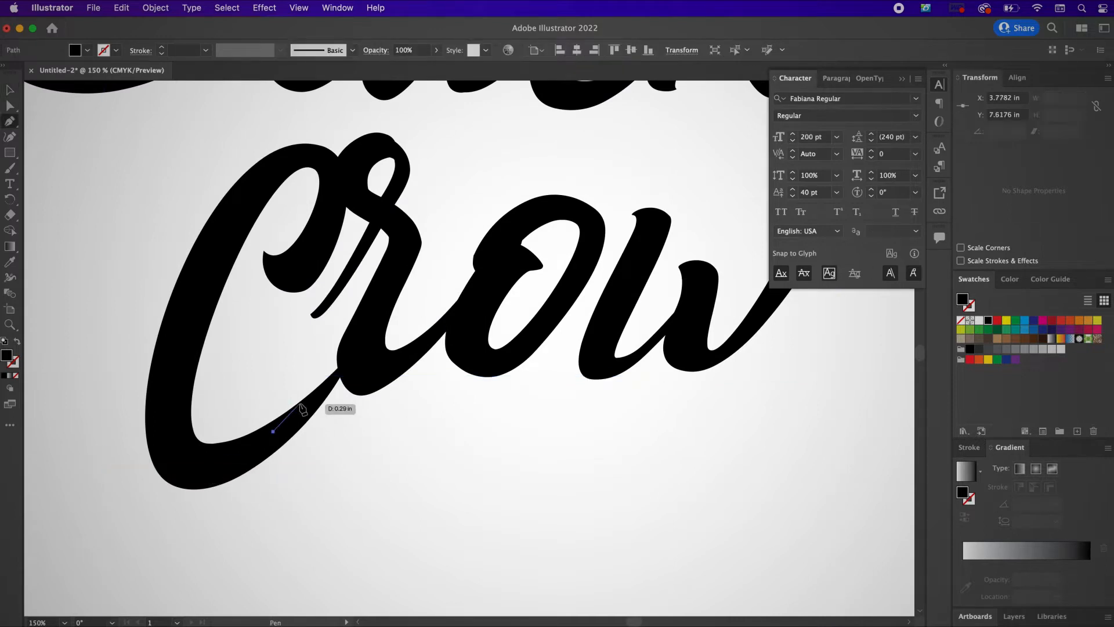
key(super+plus)
key(super+plus)
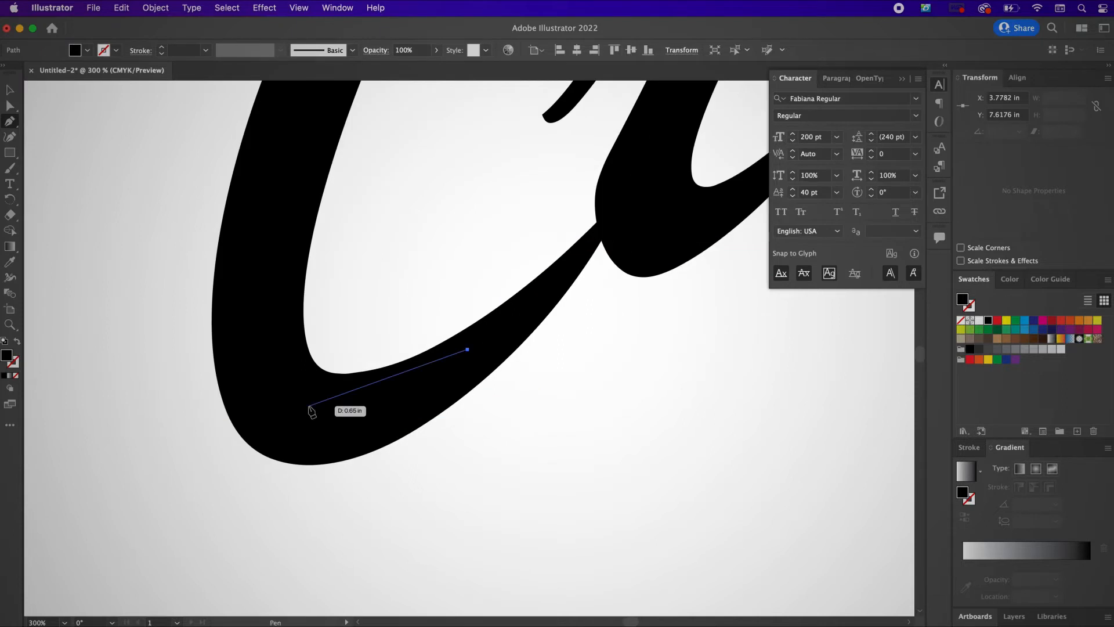
scroll(311, 411, up, 3)
scroll(311, 411, right, 2)
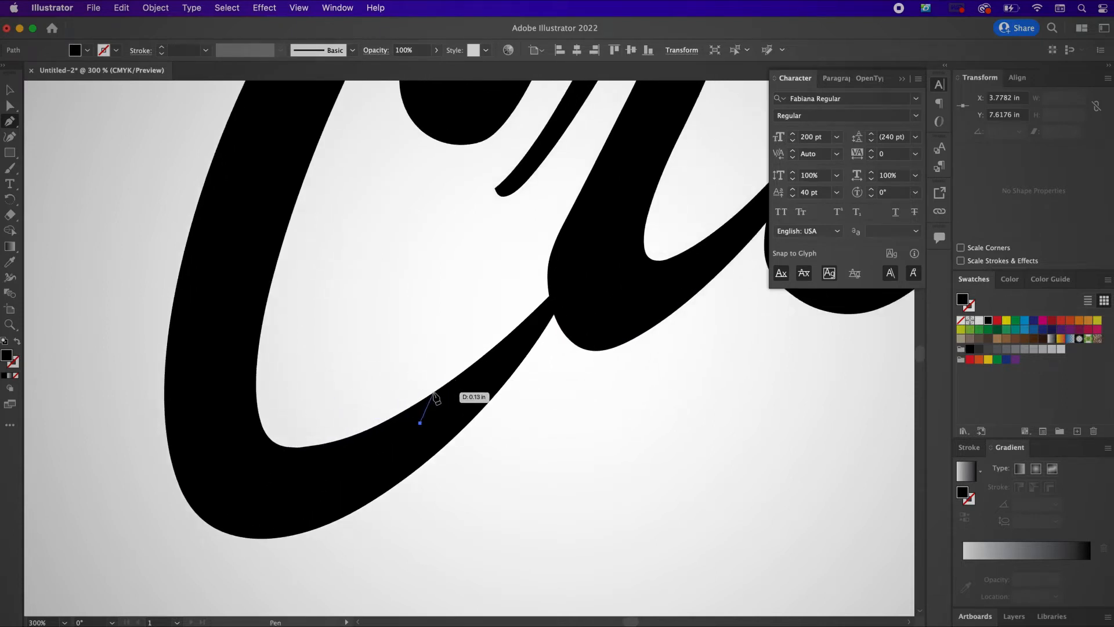
click(434, 392)
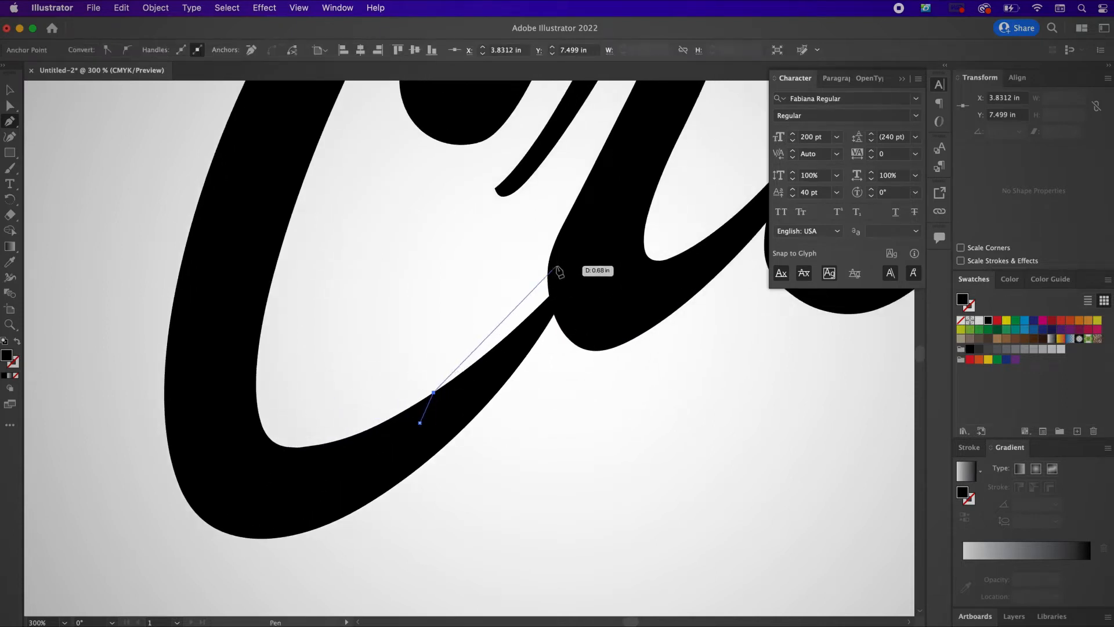
Curve the Pen path up to the r's stem and close it inside the letters as a filled shape smoothing the C–r join
click(563, 225)
drag(566, 226, 612, 118)
click(563, 226)
click(583, 265)
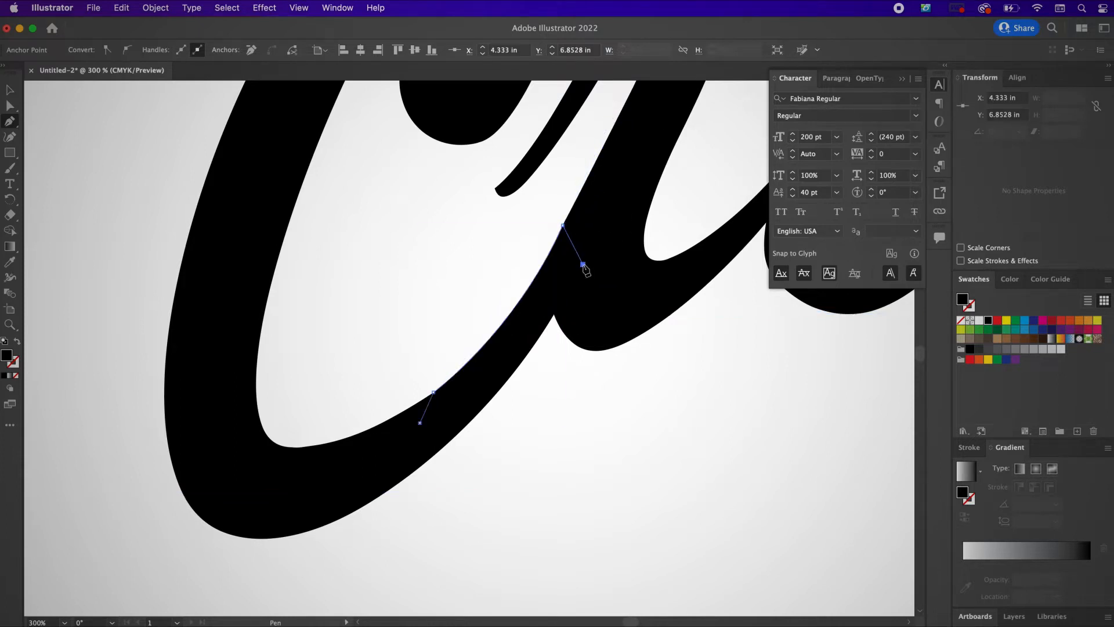
click(539, 317)
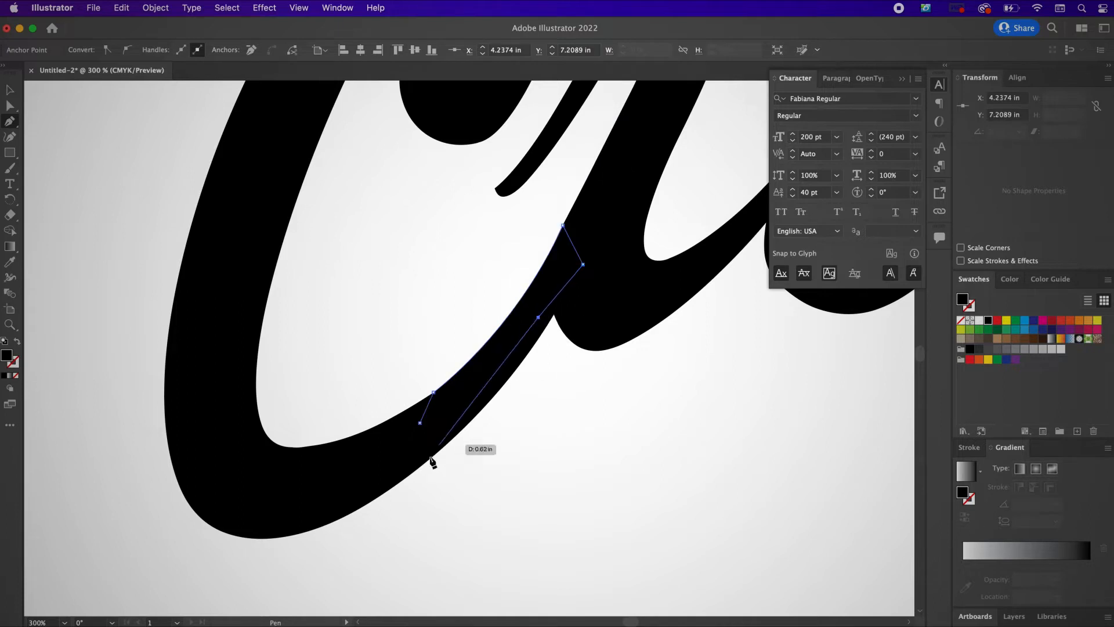
click(420, 423)
key(v)
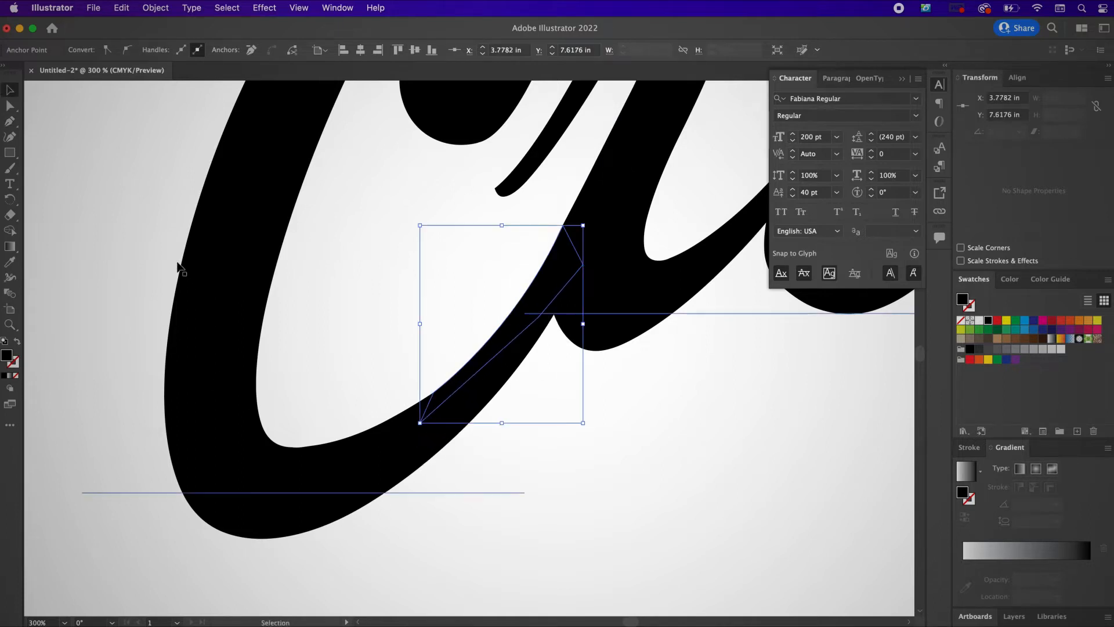
click(142, 259)
Move "Crow" together with its joining shape slightly up and to the left, closer beneath "Black"
key(super+minus)
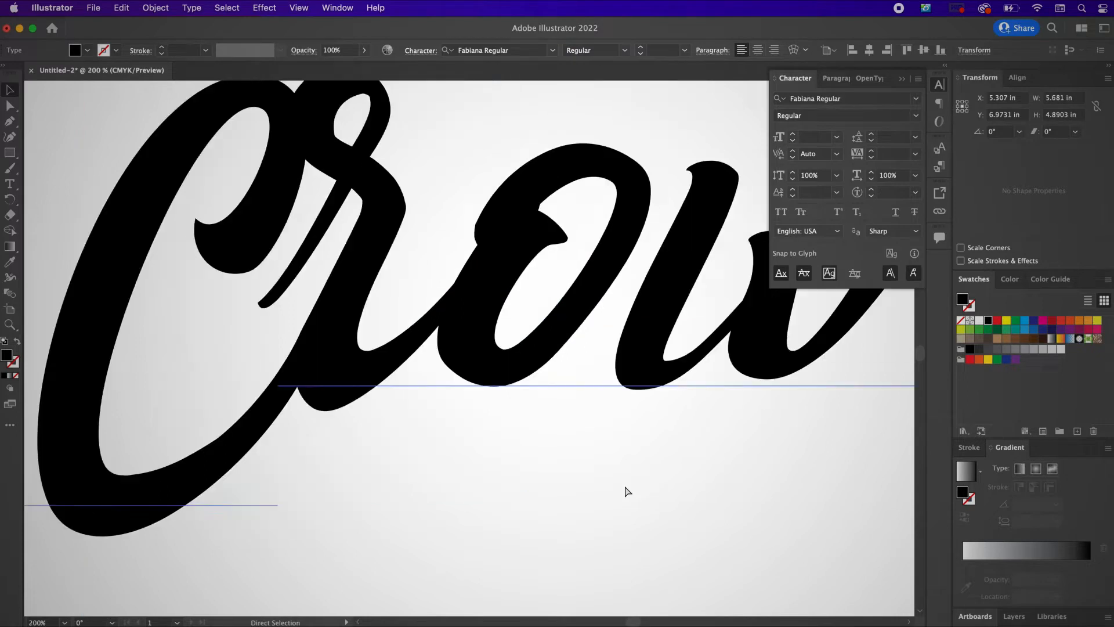
key(super+minus)
key(super+minus)
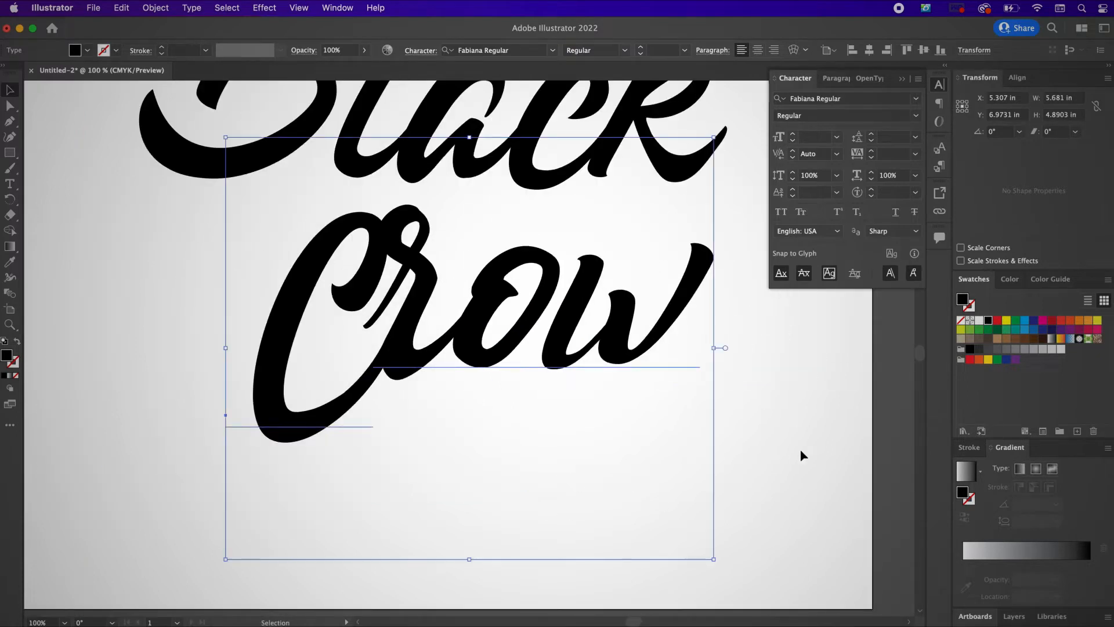
click(807, 463)
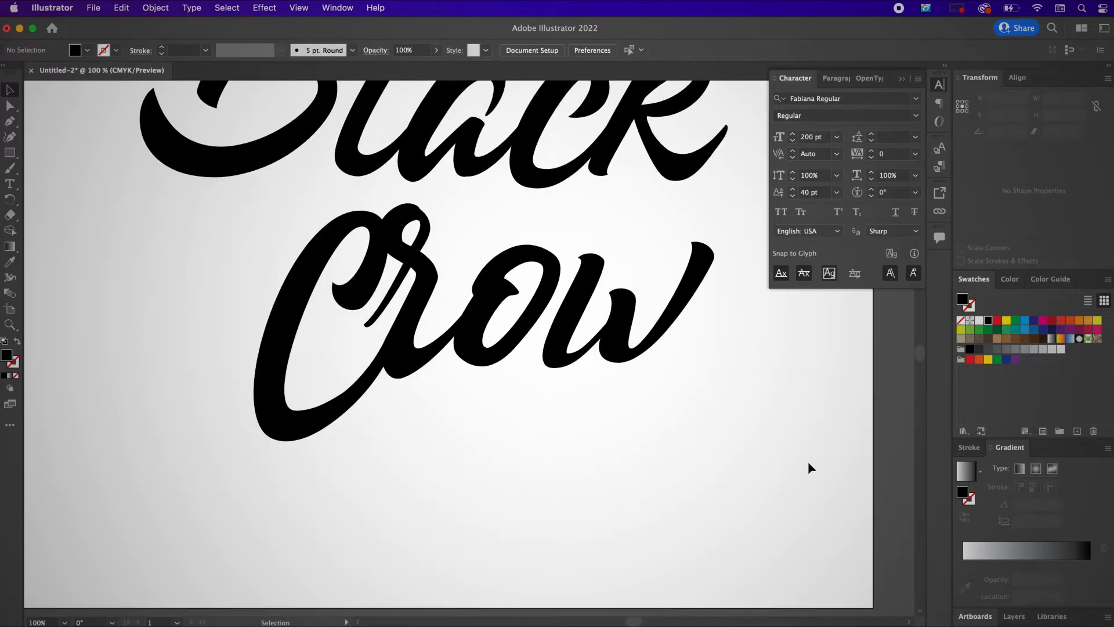
key(super+minus)
drag(676, 414, 294, 310)
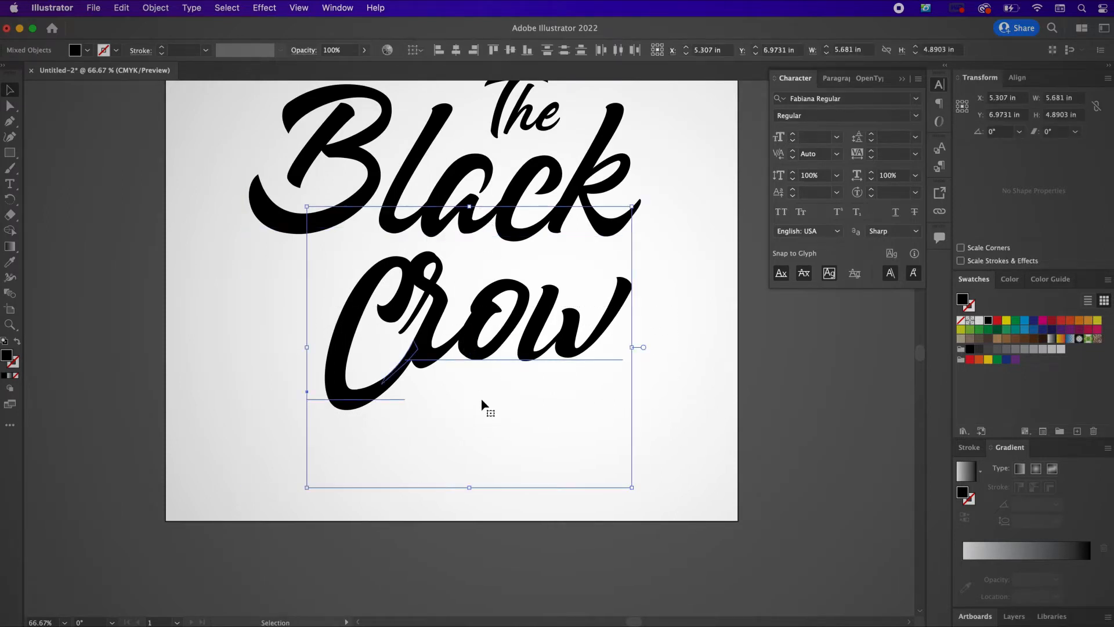
drag(490, 335, 471, 320)
click(669, 454)
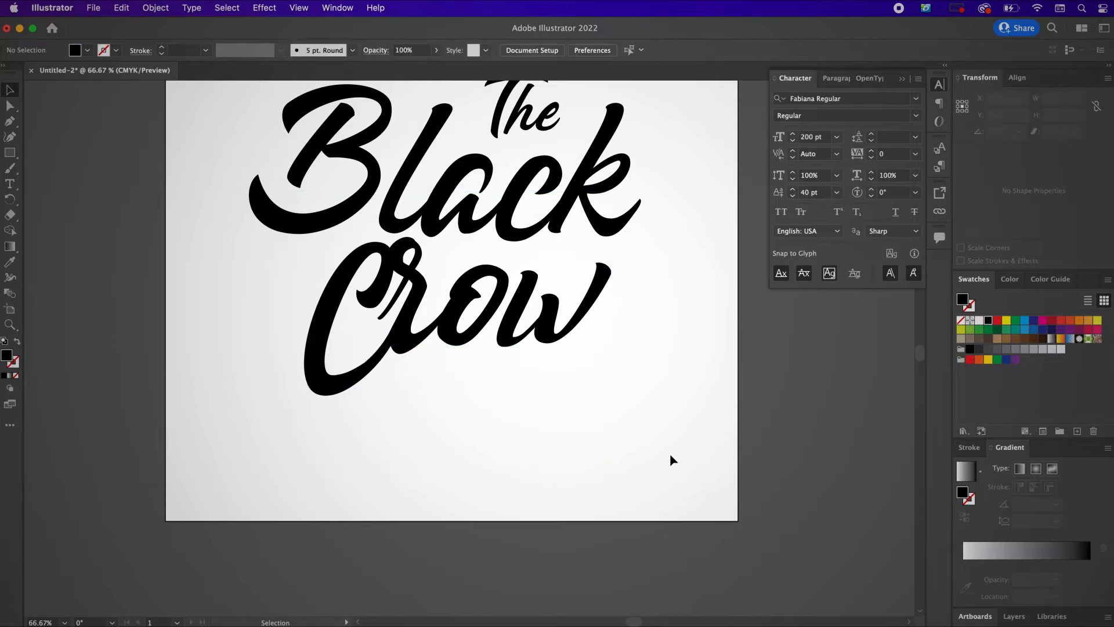
Add the word "Clothing" as a separate text below "Crow"
key(t)
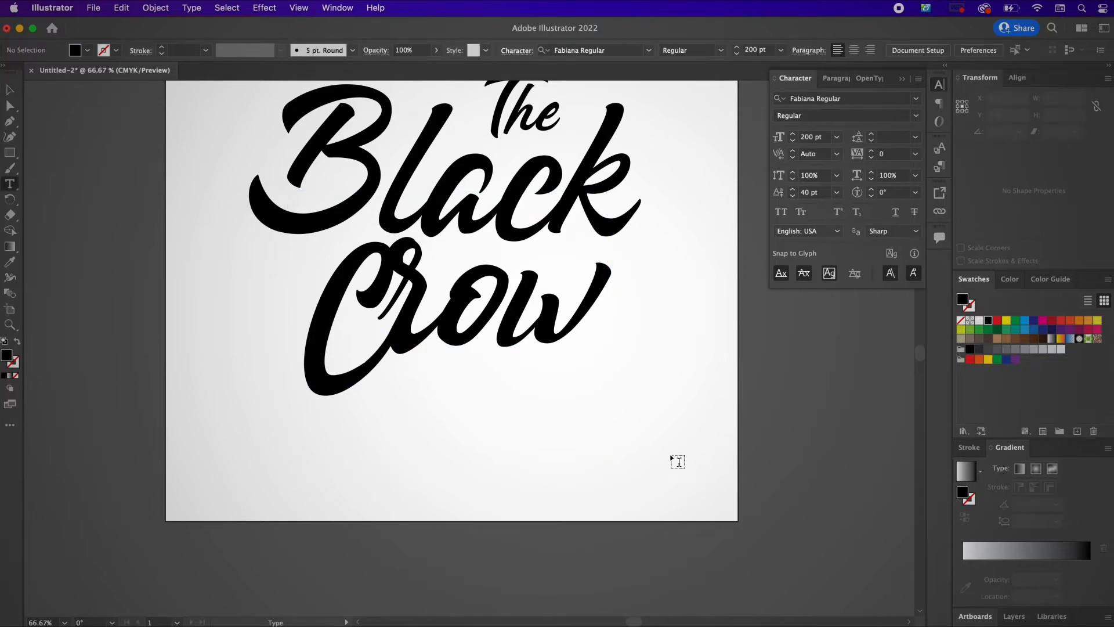
click(399, 471)
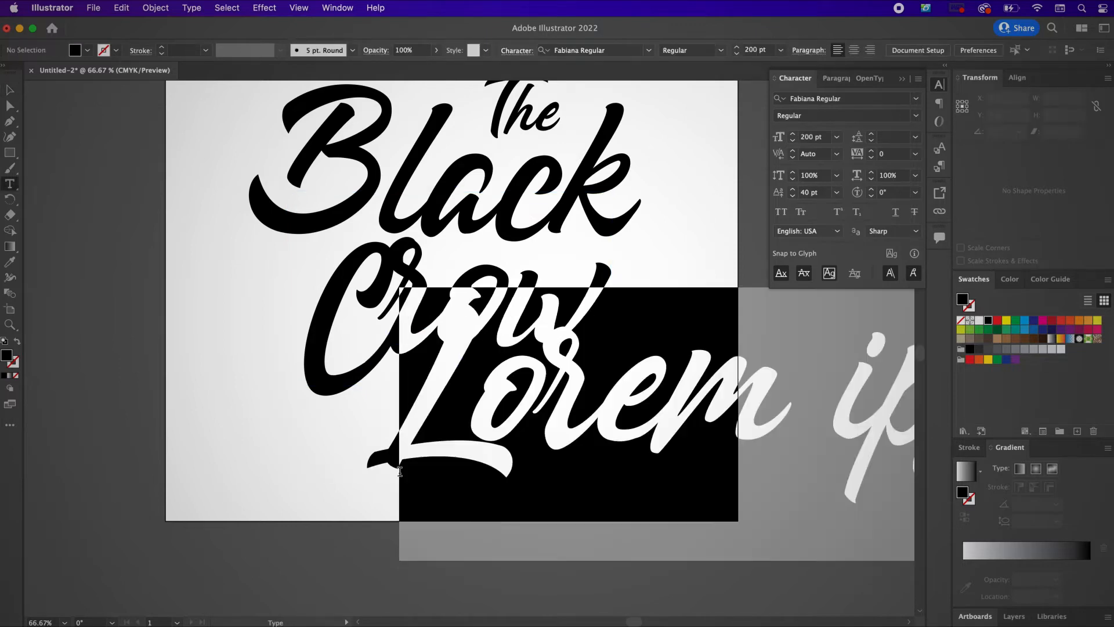
text(Clothin)
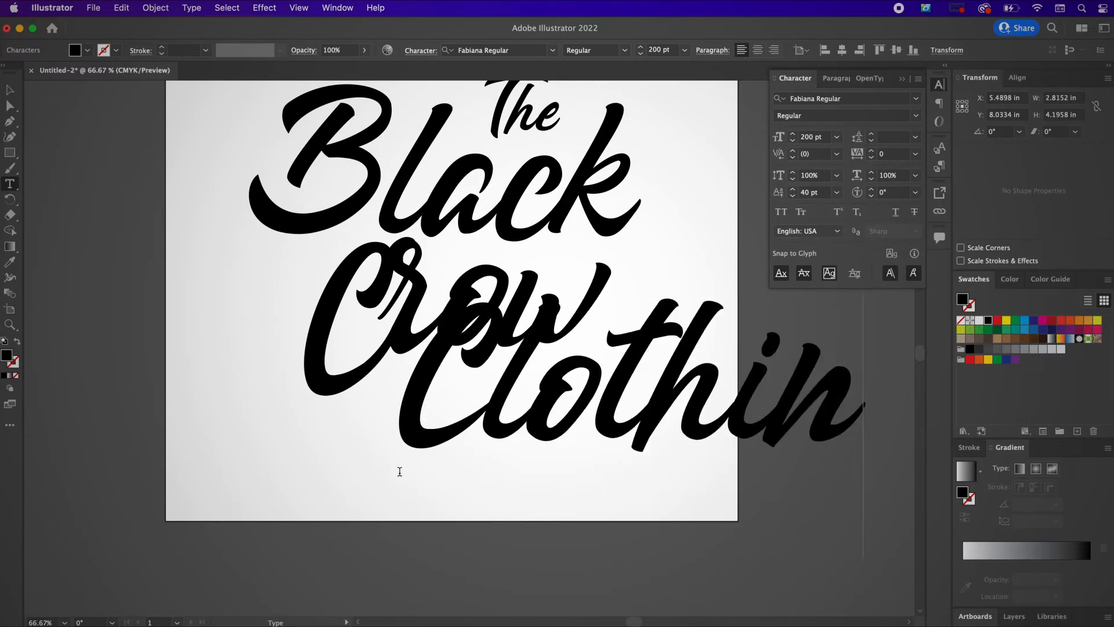
text(g)
Reduce the font size of the whole word "Clothing" to 60 pt
key(super+a)
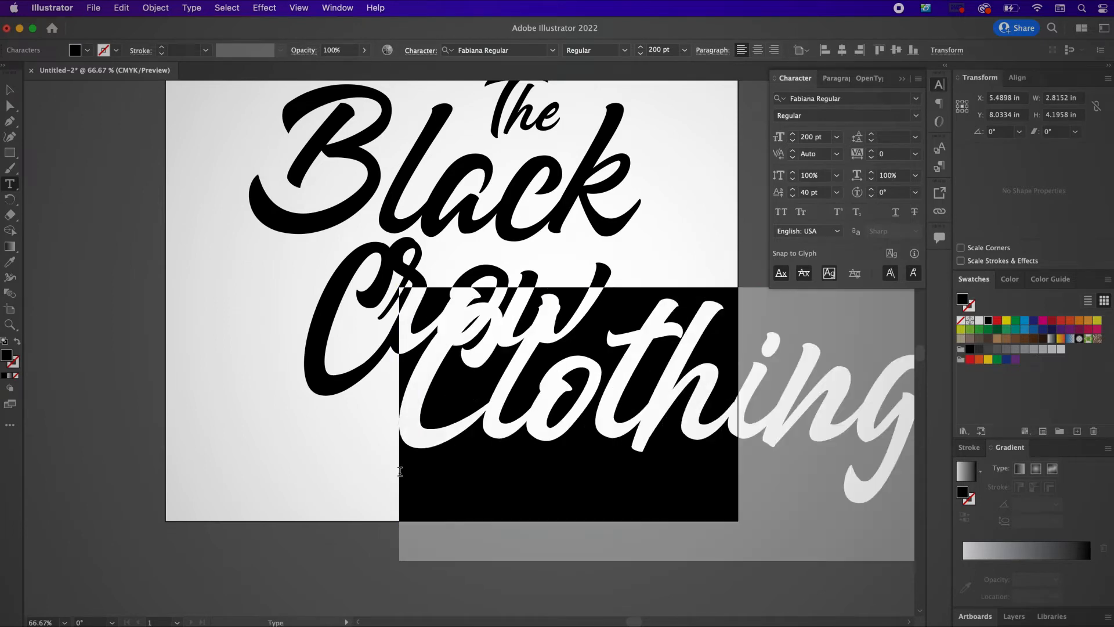
click(807, 136)
key(shift+Down)
key(shift+Down)
key(shift+Down)
key(shift+Down)
key(shift+Down)
key(shift+Down)
key(shift+Down)
key(shift+Down)
key(shift+Down)
key(shift+Down)
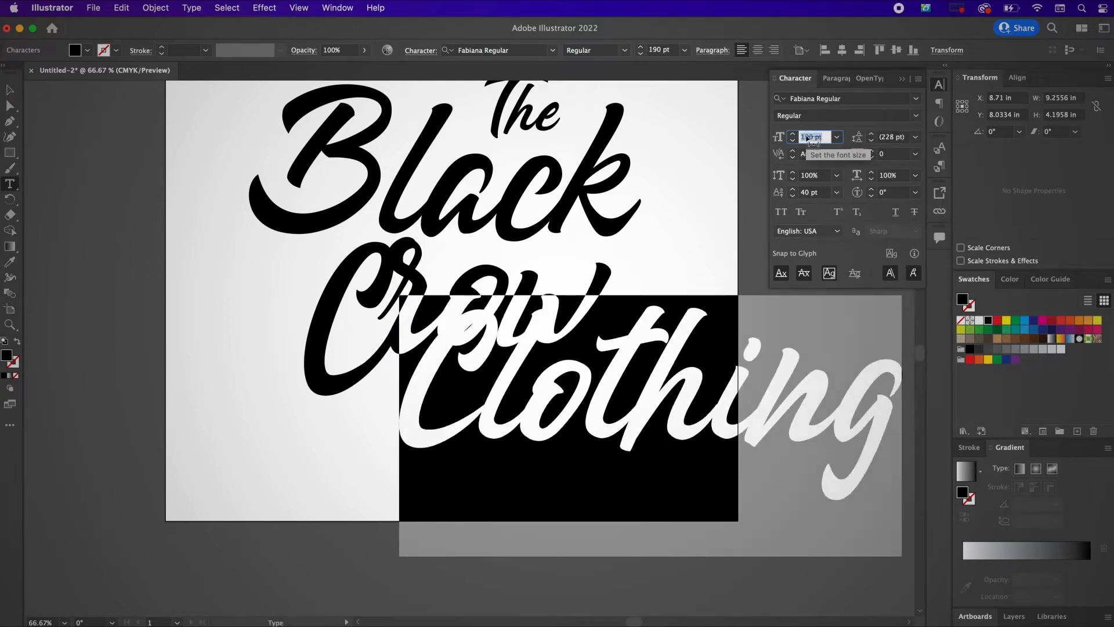
key(shift+Down)
key(shift+Down)
key(shift+Down)
key(shift+Down)
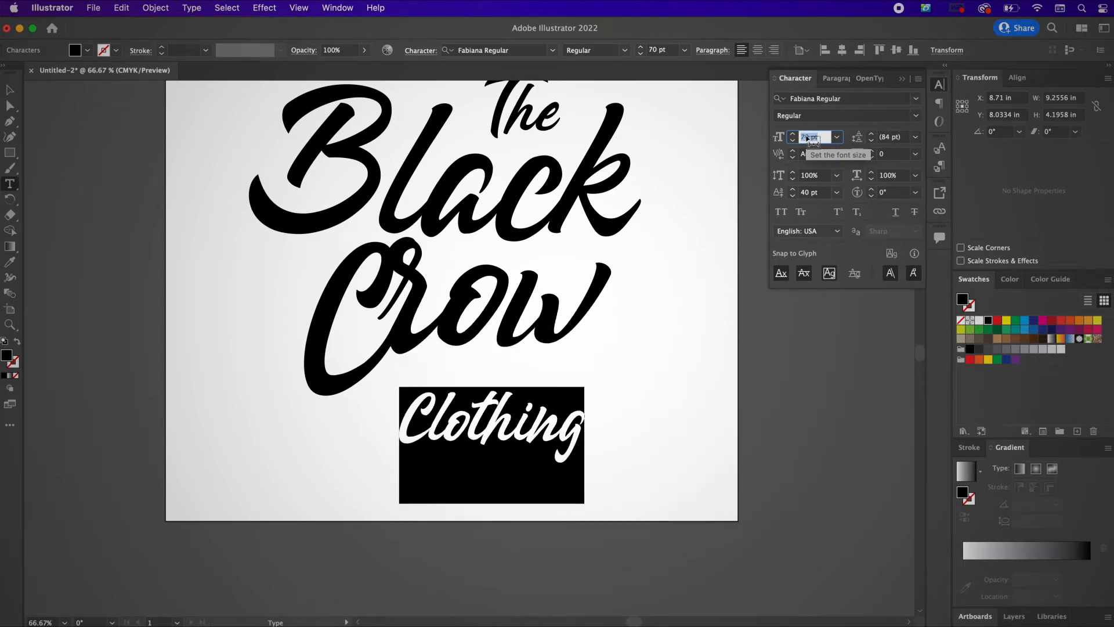
Extend the text to read "Clothing Co." and set it in the GalderglynnTitlingBl-Italic font
click(556, 433)
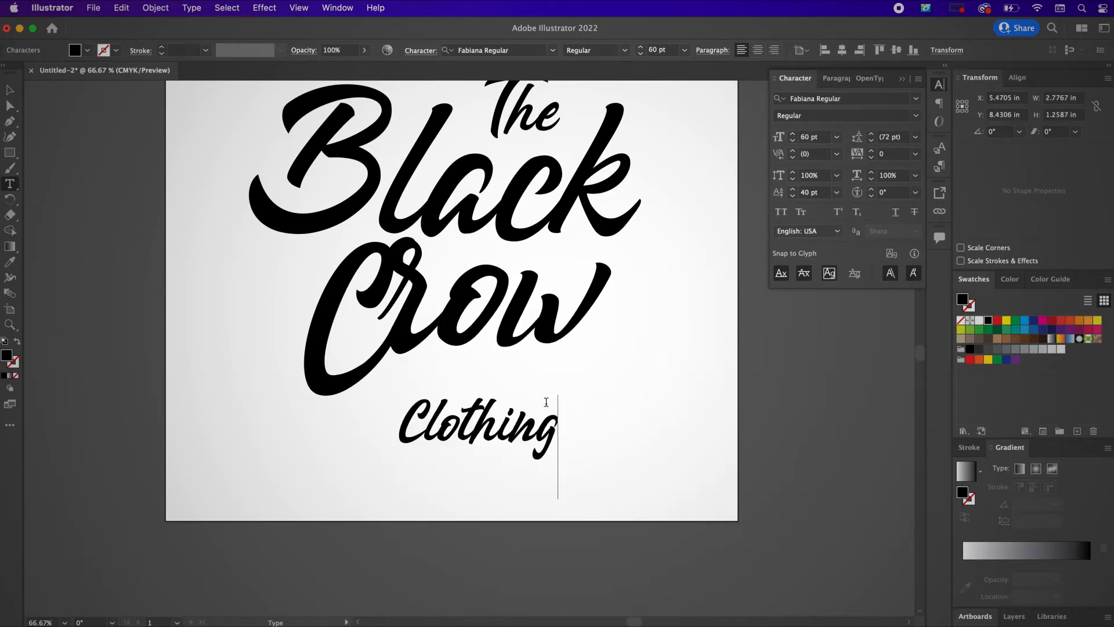
text(Co.)
key(super+a)
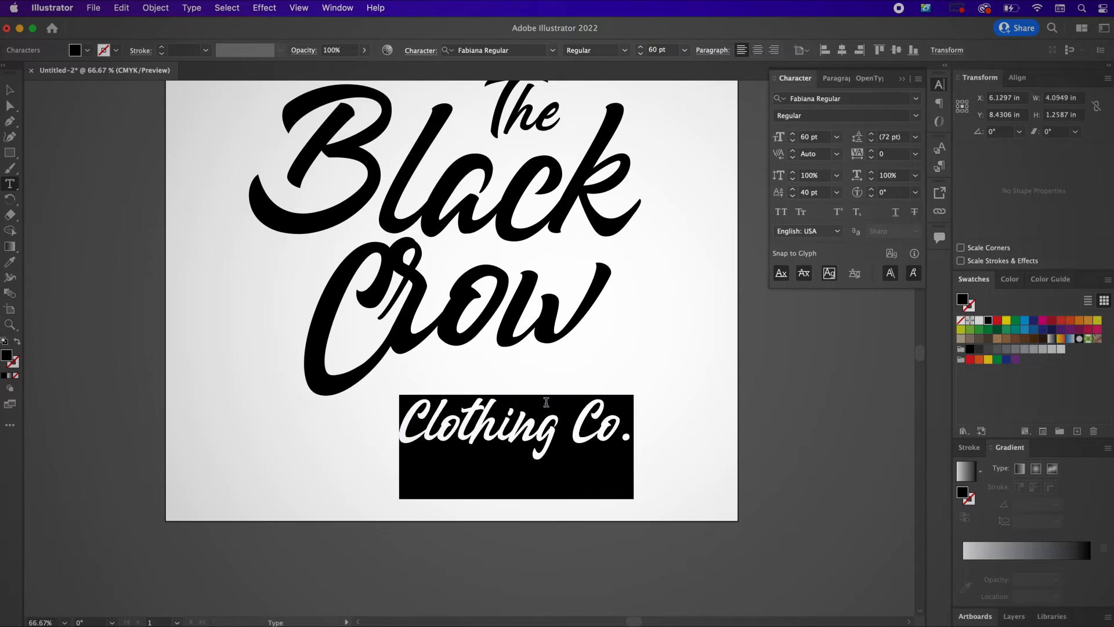
click(833, 99)
text(gald)
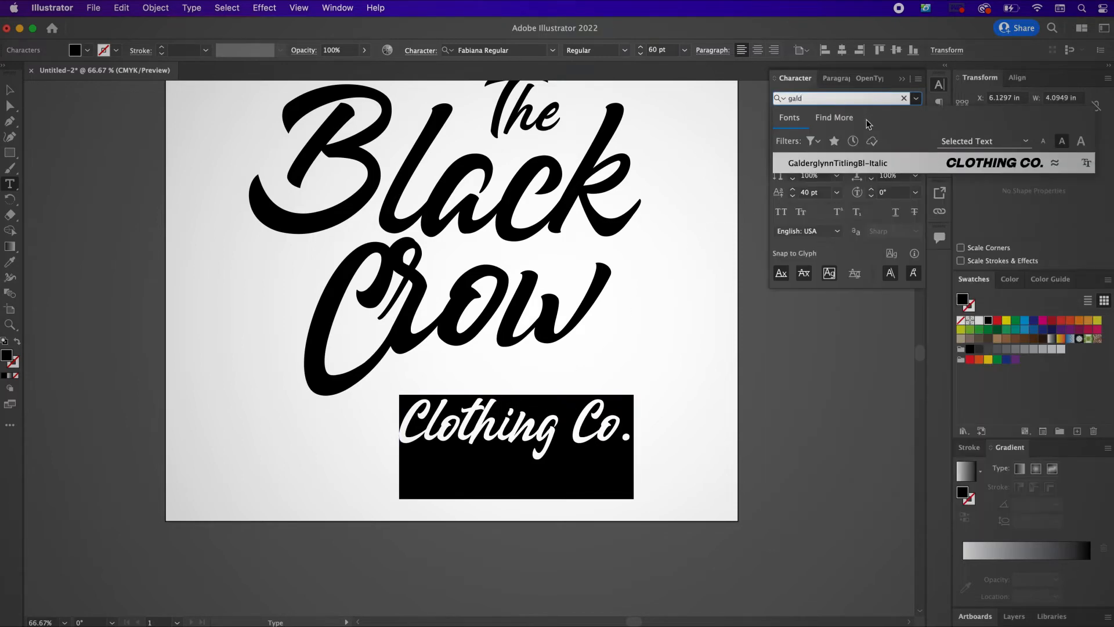
click(870, 161)
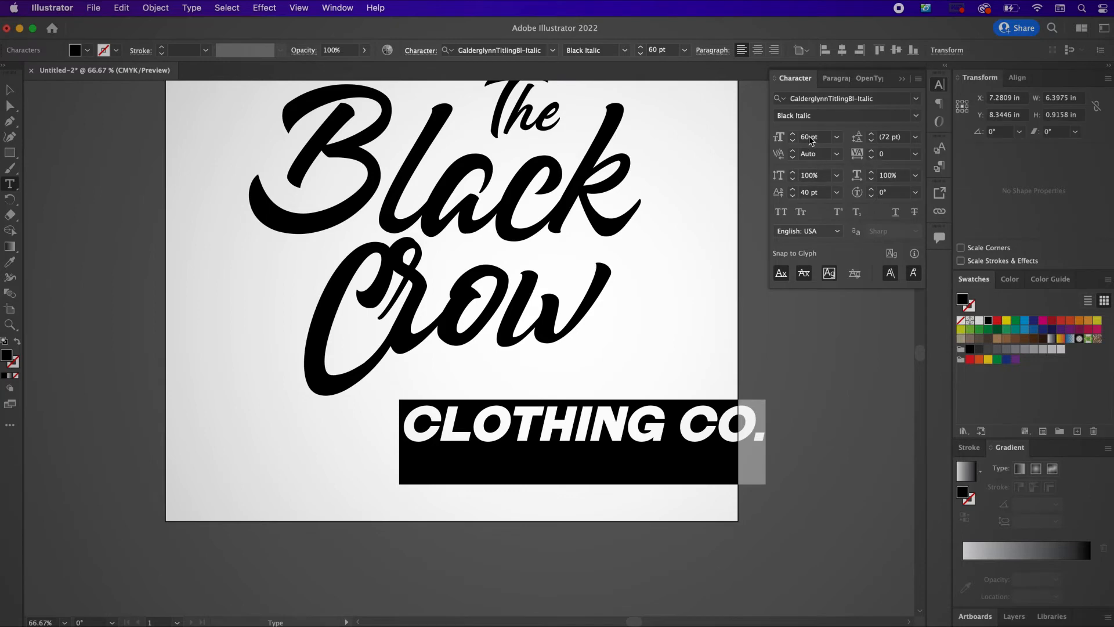
Set the "Clothing Co." text to a font size of 21 pt with a tracking of 412
double_click(810, 138)
key(Return)
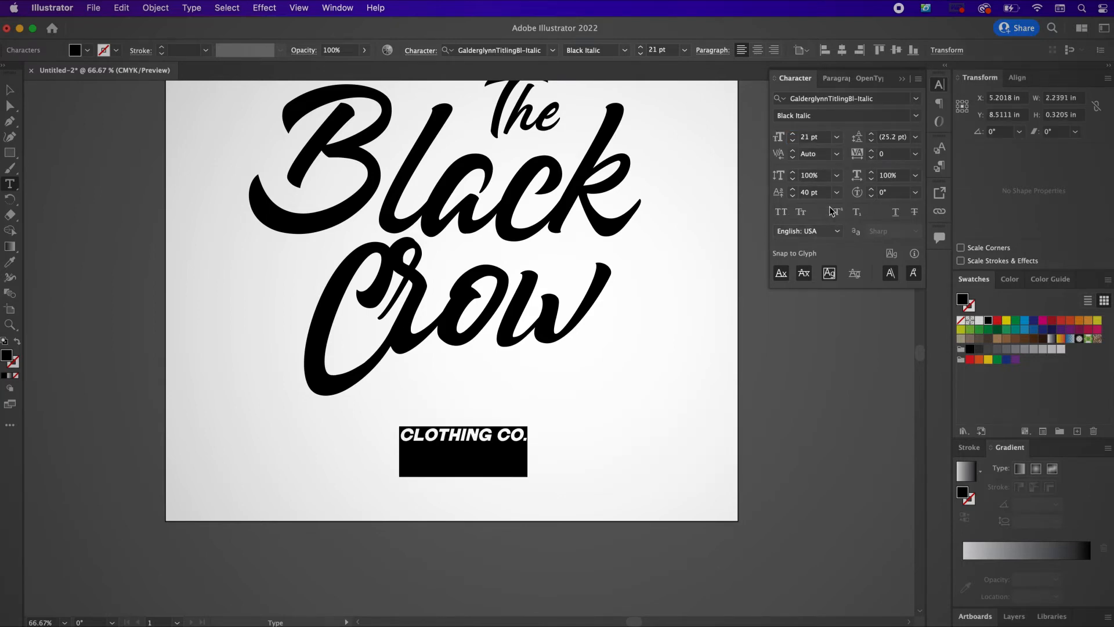
double_click(876, 154)
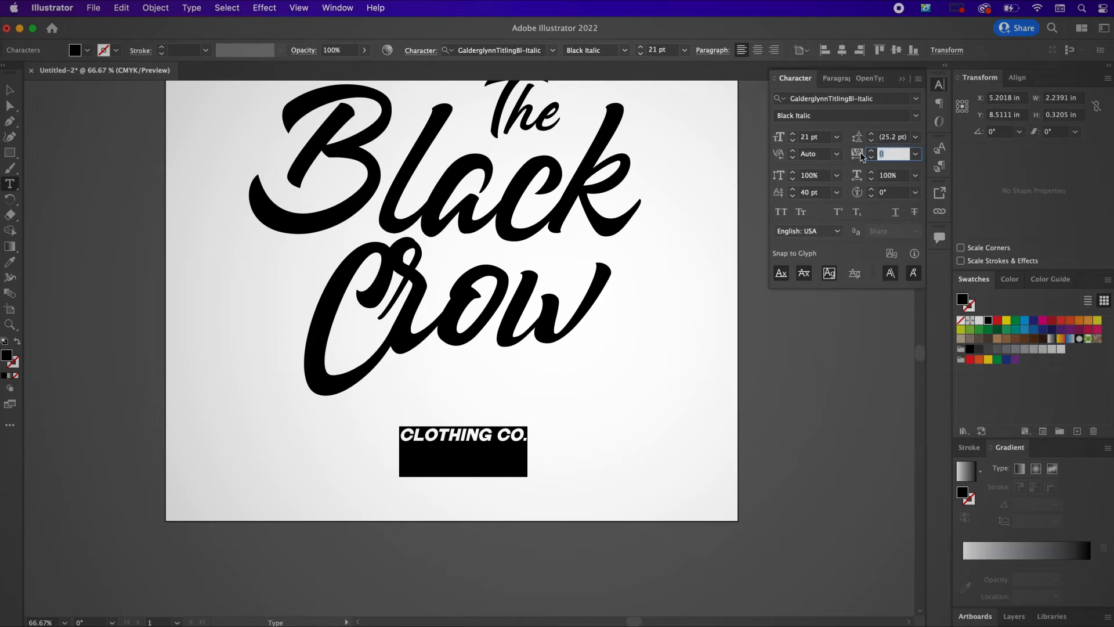
text(412)
key(Return)
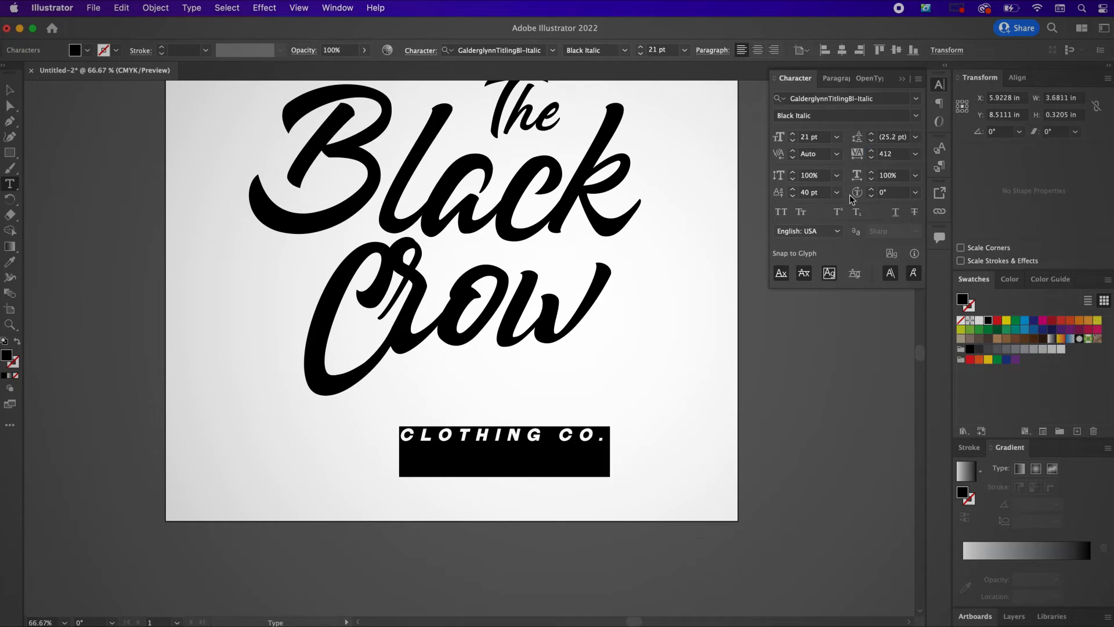
Reset the baseline shift of the "Clothing Co." text to 0 pt
double_click(806, 192)
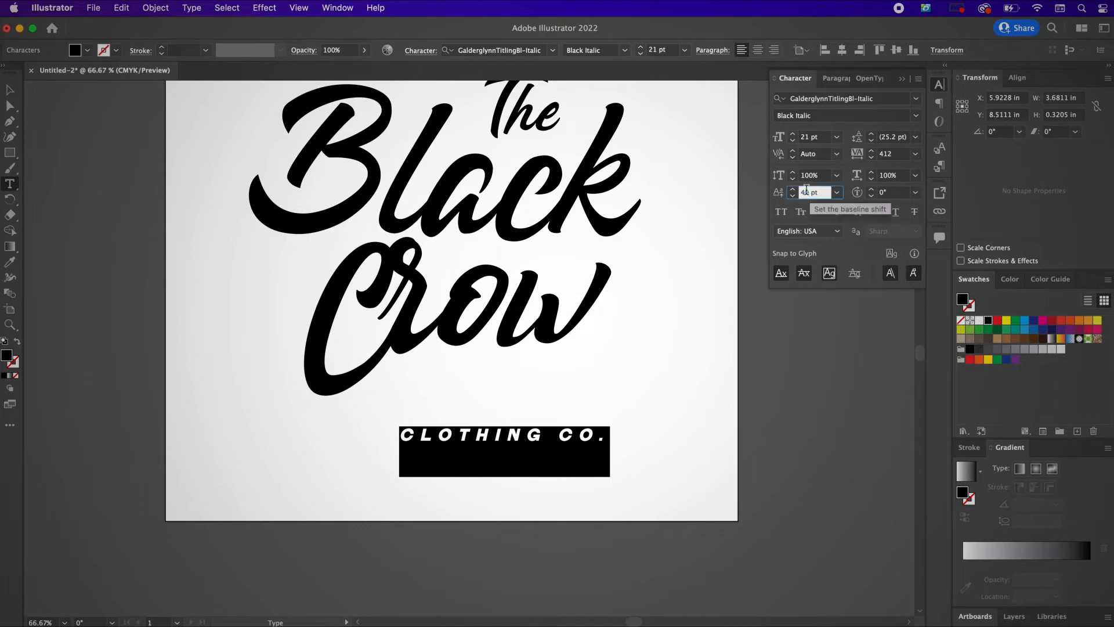
text(40)
drag(806, 189, 795, 193)
text(0)
key(Return)
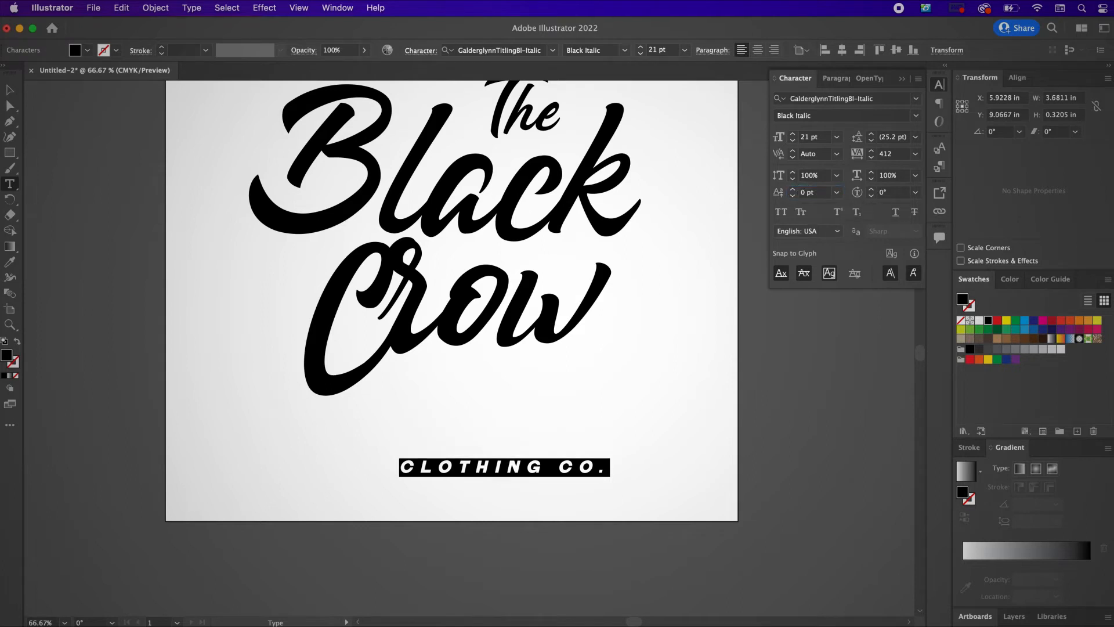
Move "Clothing Co." up directly beneath "row" of "Crow", beside the bottom curve of the C, and deselect it
click(9, 89)
drag(430, 472, 418, 378)
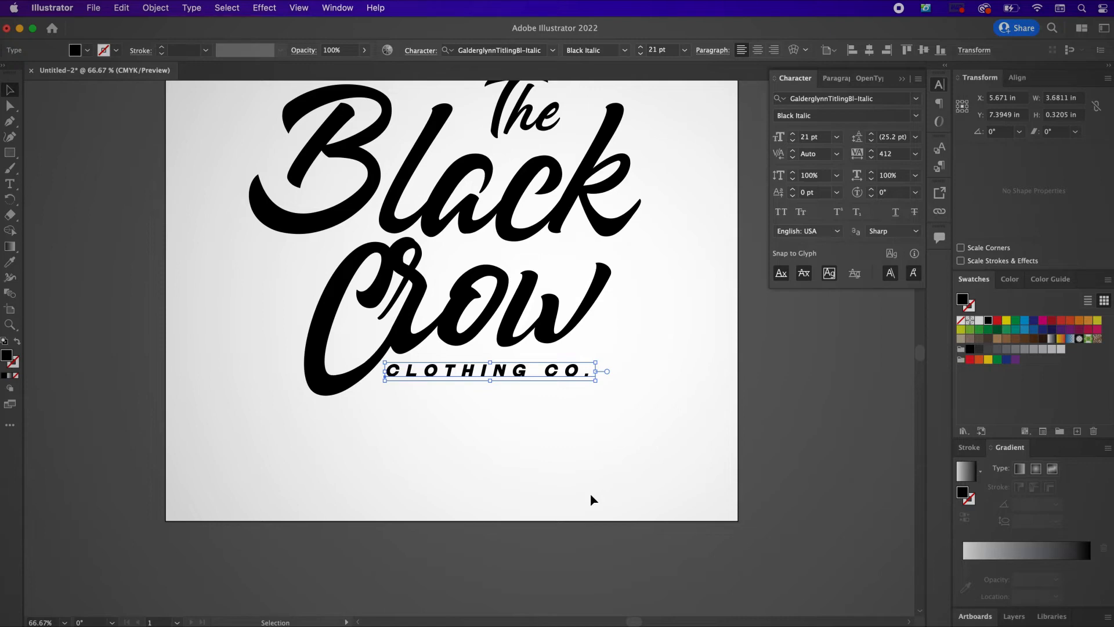
click(472, 487)
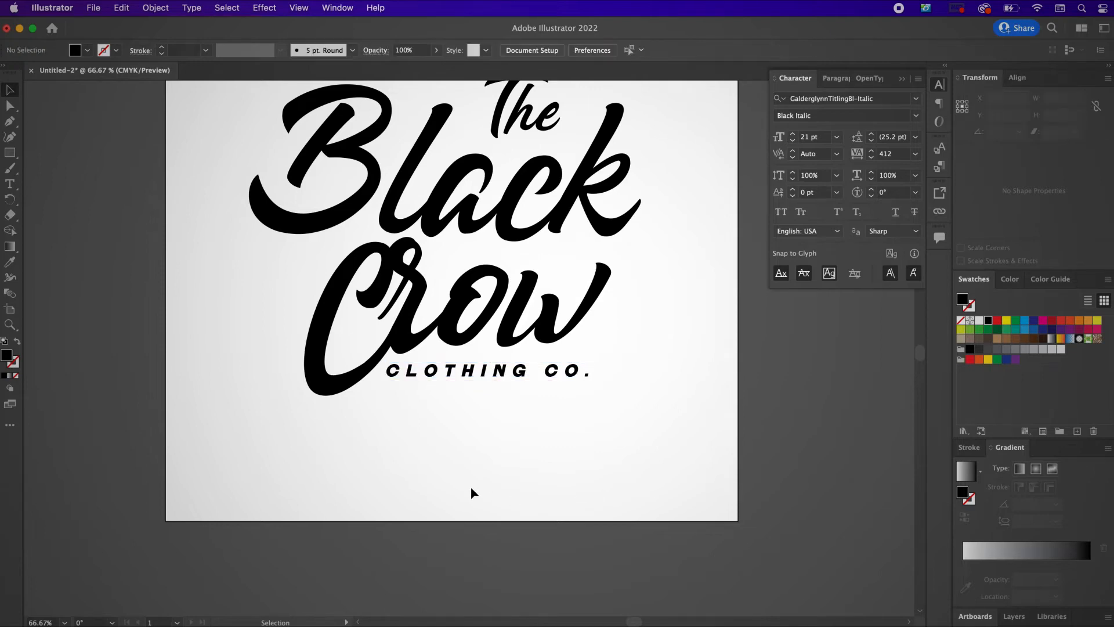
Add a separate letter "L" below the logo and copy the Fabiana Regular 190 pt text style from "Black" onto it
key(t)
click(393, 498)
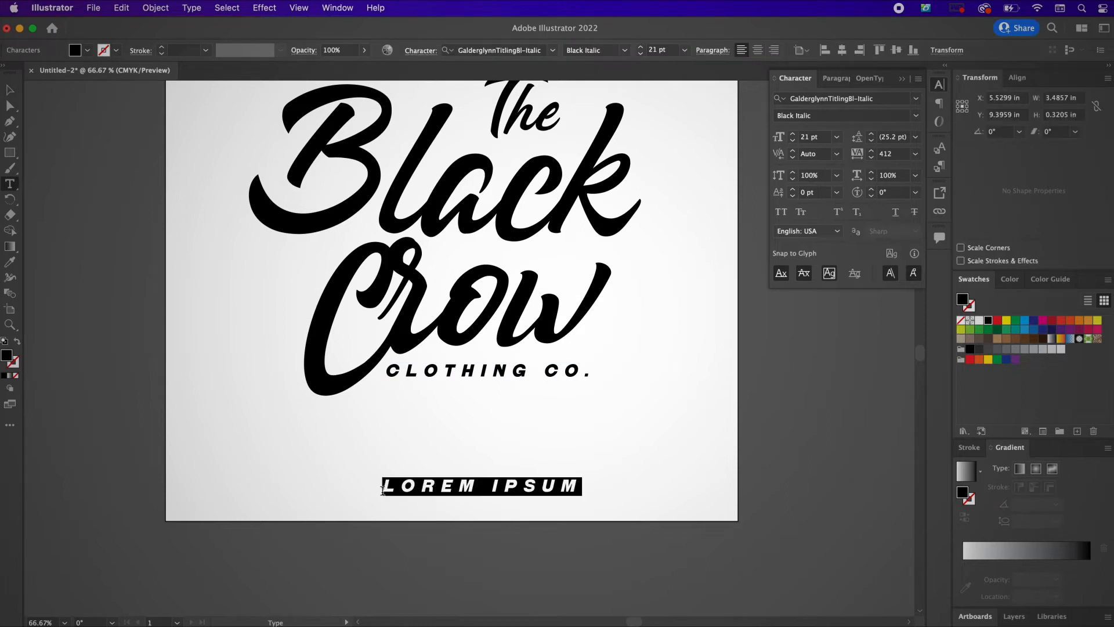
text(L)
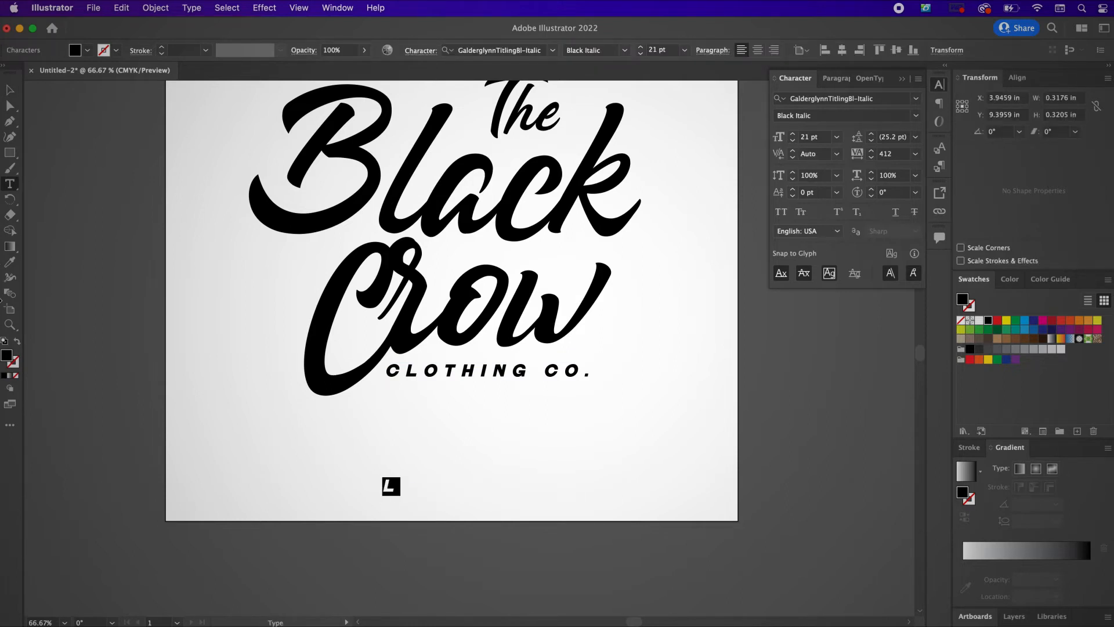
click(9, 261)
click(355, 132)
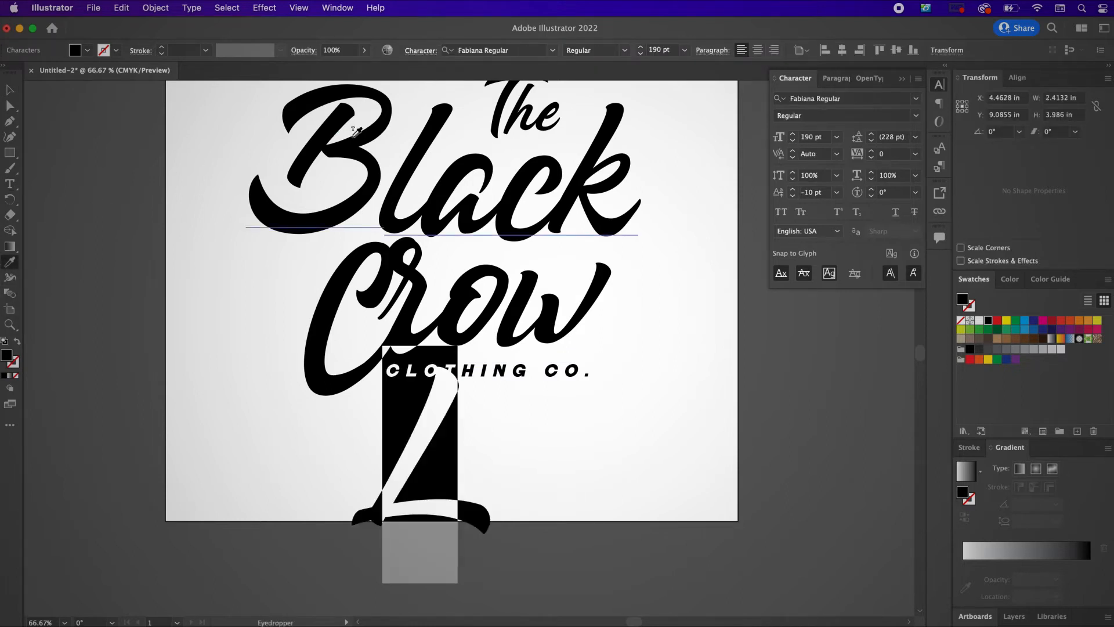
key(v)
click(470, 515)
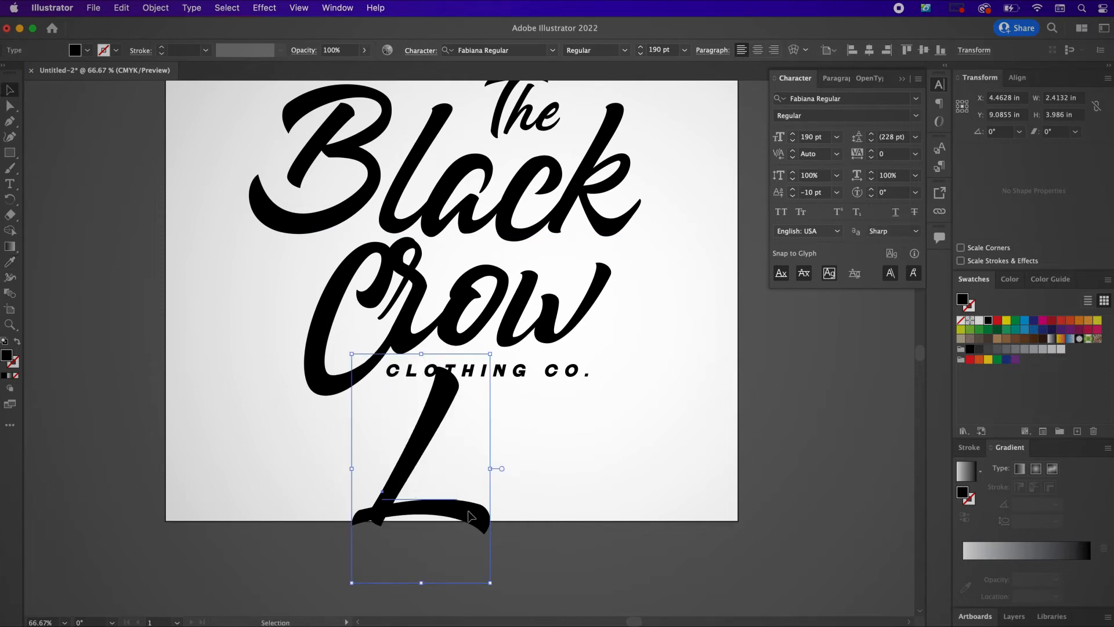
Move the "L" to the empty lower-left area of the artboard and expand its object and fill into outlines
drag(379, 489, 199, 452)
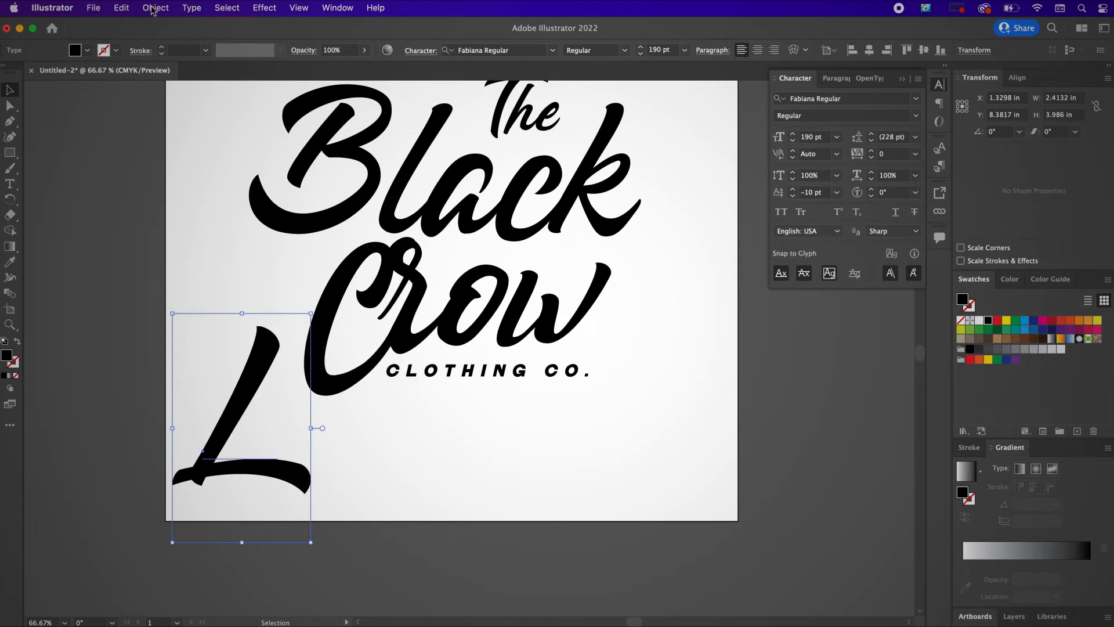
click(153, 8)
click(174, 172)
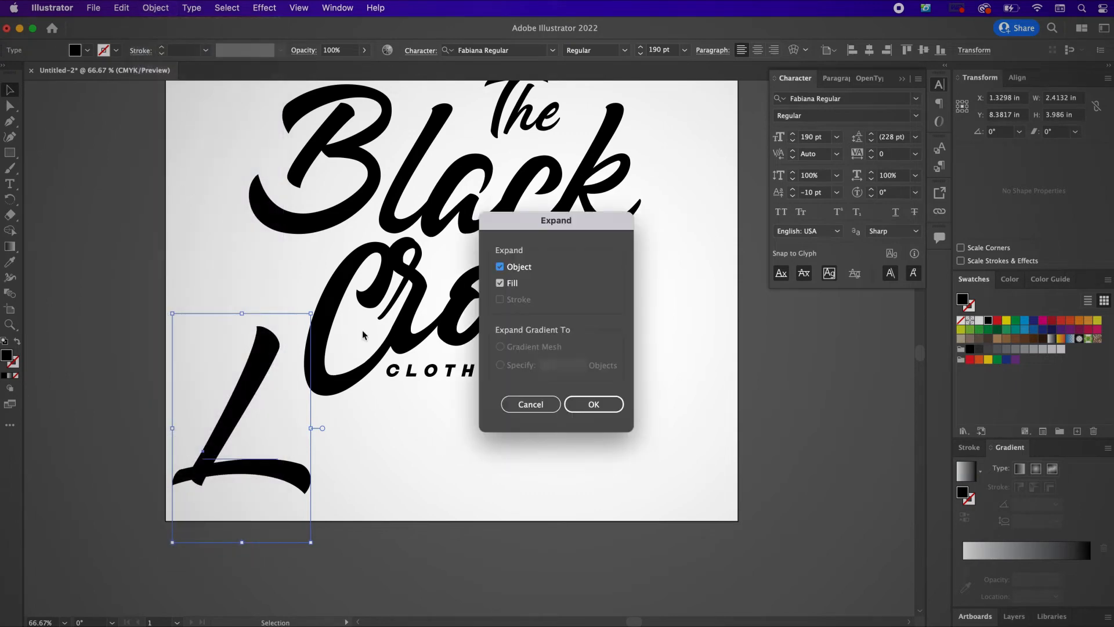
click(587, 410)
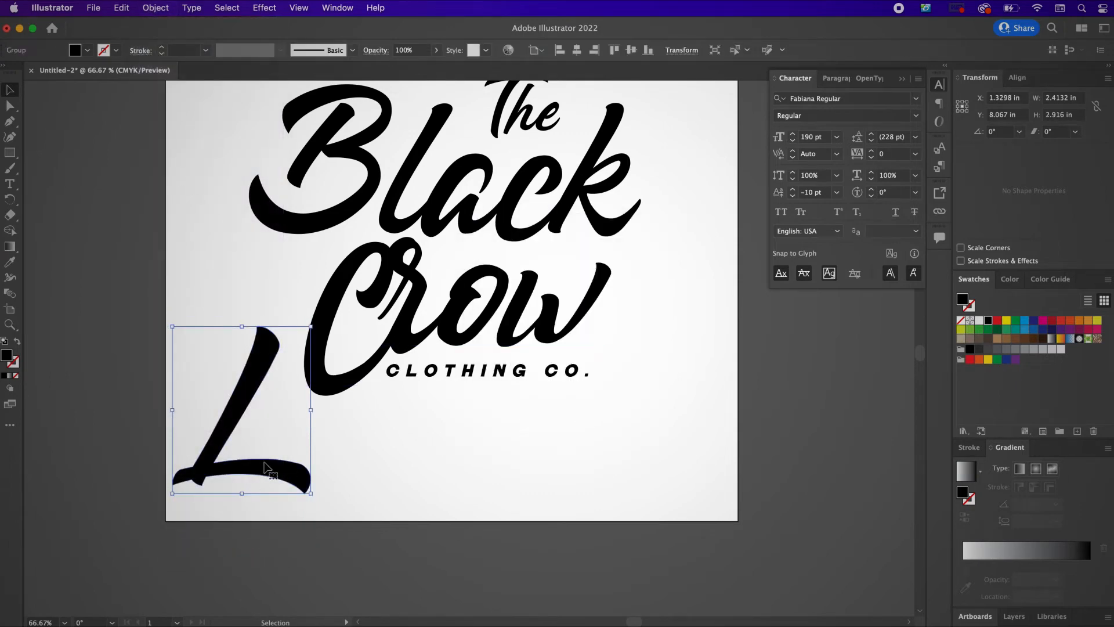
Draw a closed Pen shape around the upright stem of the "L", following the upper edge of its foot stroke
key(super+equal)
key(super+equal)
key(super+equal)
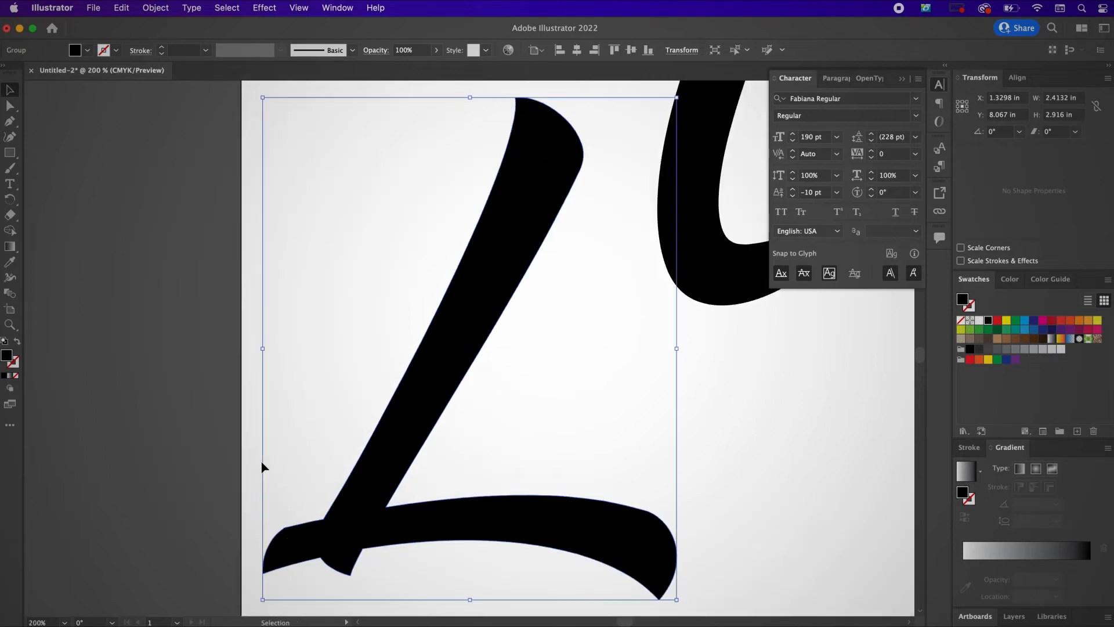
scroll(262, 467, down, 3)
key(p)
drag(451, 400, 422, 430)
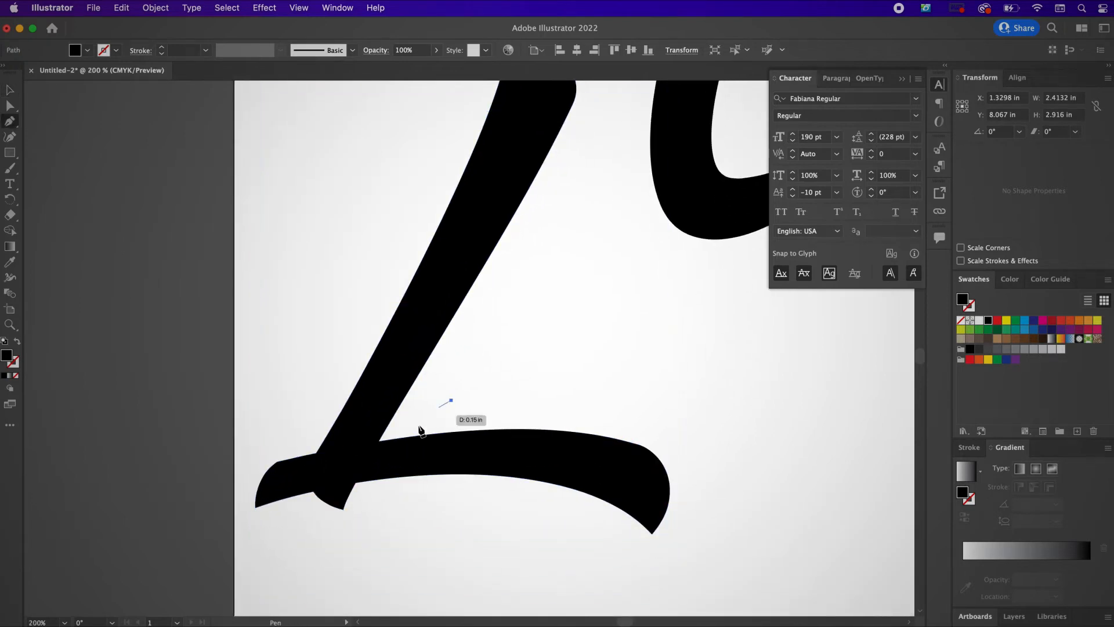
click(378, 441)
click(317, 452)
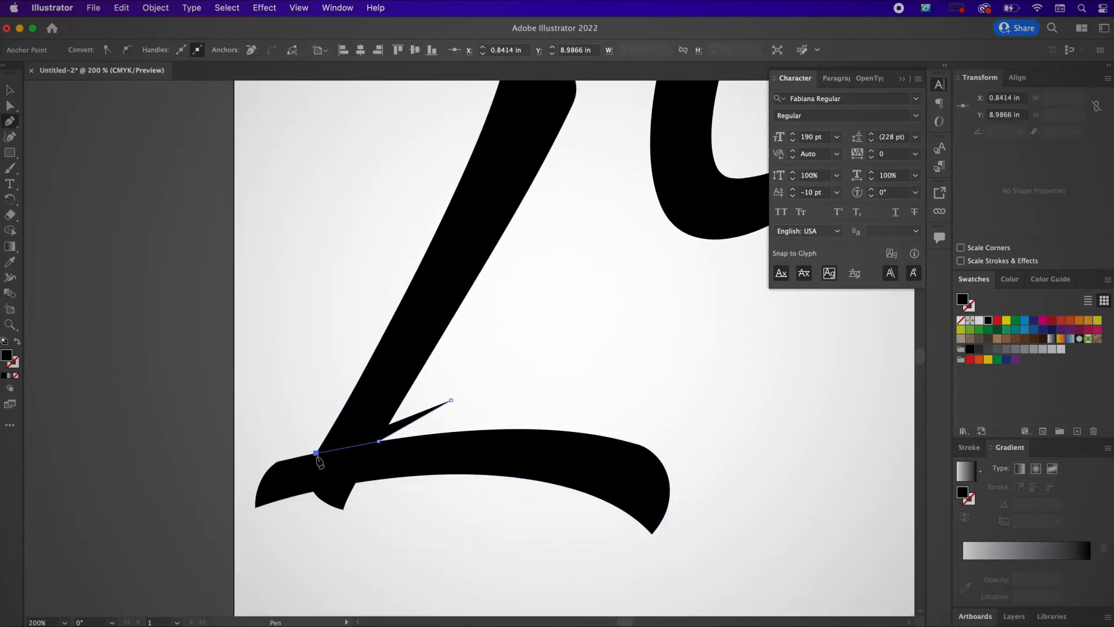
click(247, 432)
scroll(340, 238, up, 5)
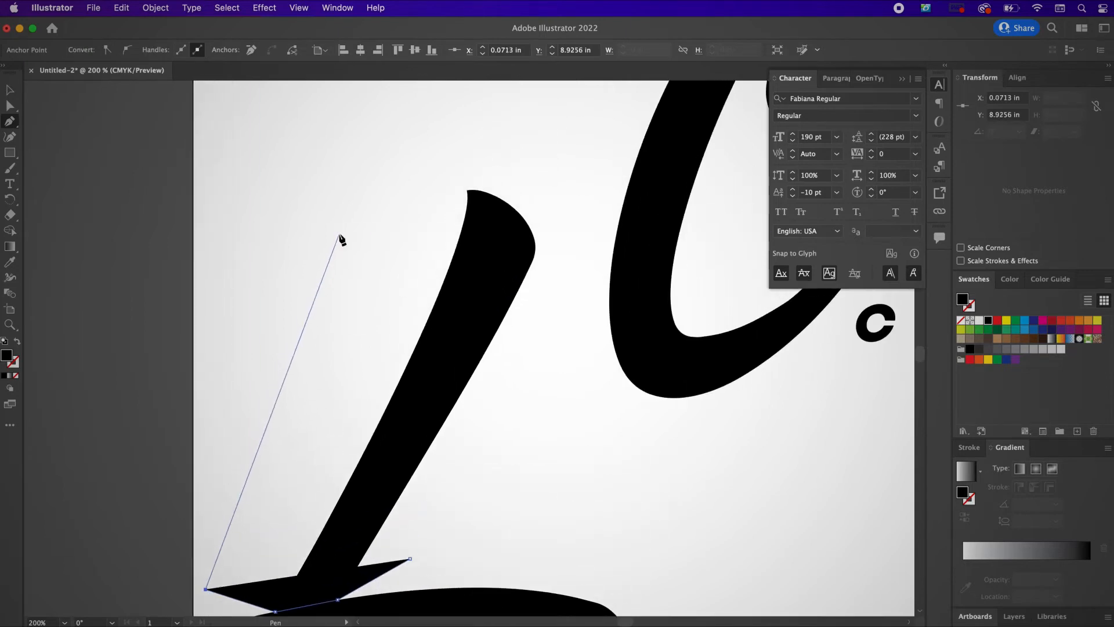
click(421, 151)
click(559, 160)
click(561, 346)
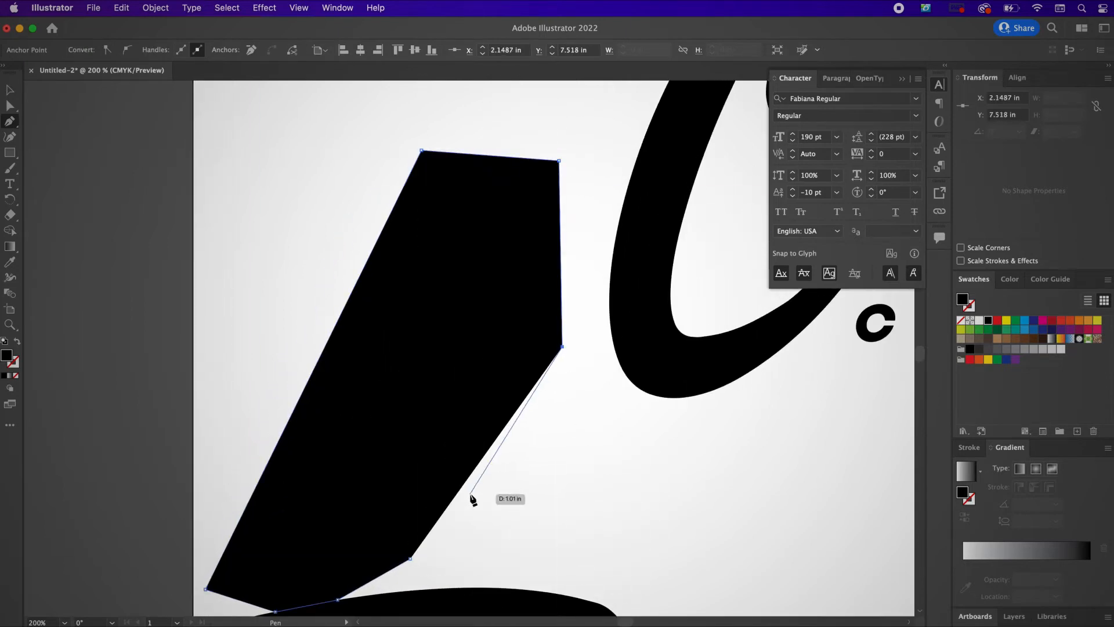
scroll(472, 499, down, 3)
click(425, 504)
Subtract the drawn shape from the "L" with Pathfinder's Minus Front, leaving only its foot stroke
key(v)
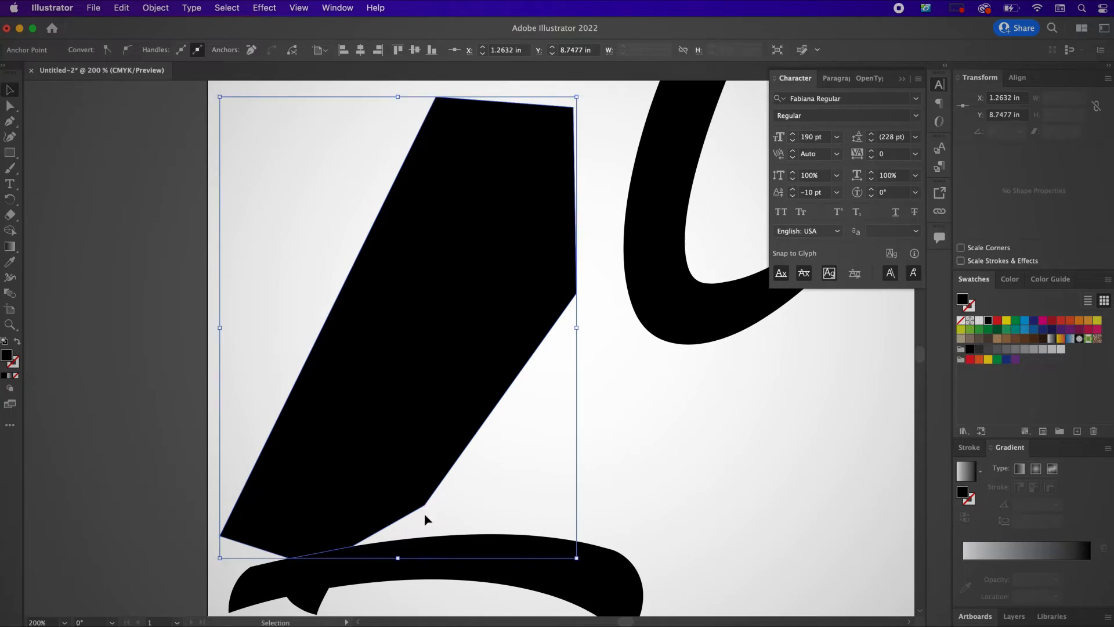
shift+click(531, 571)
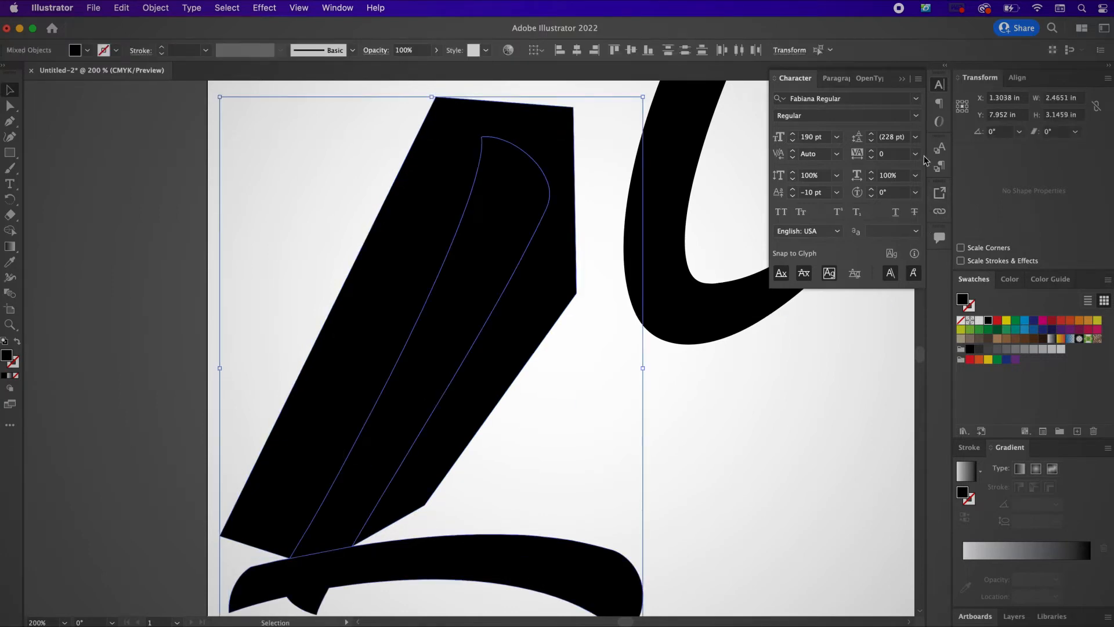
click(337, 7)
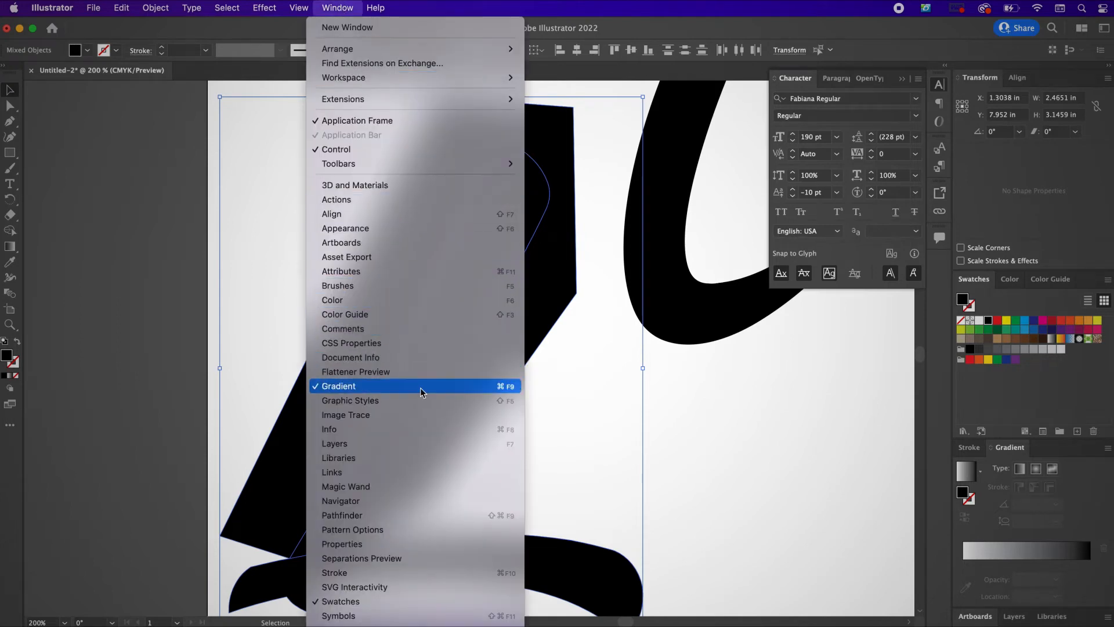
click(420, 515)
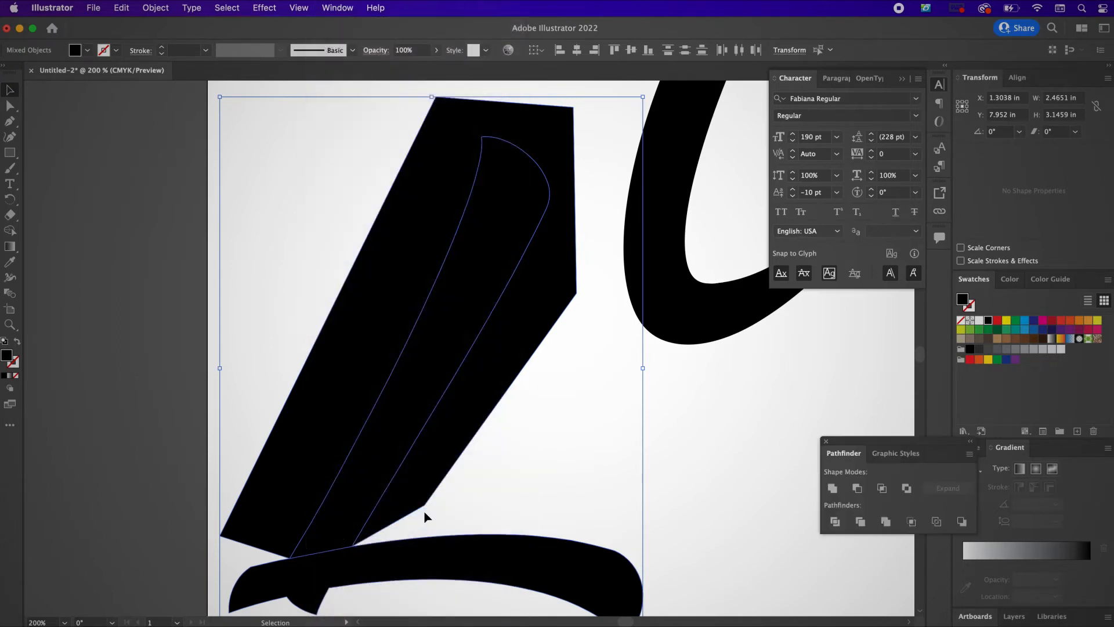
click(857, 488)
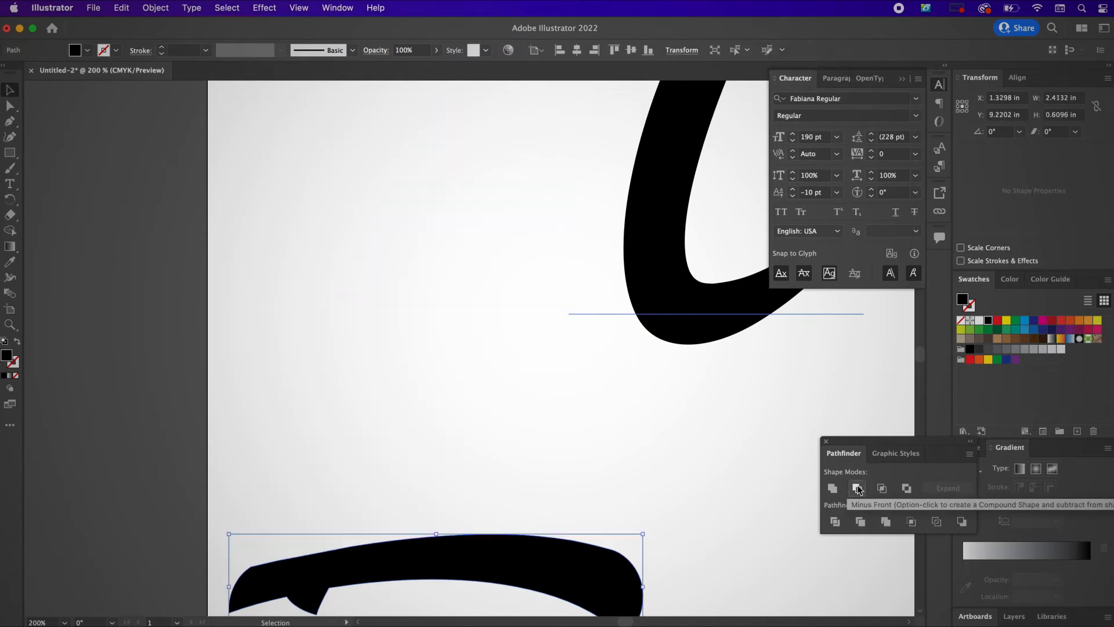
Draw a closed four-sided Pen shape over the leftover stem stub beneath the foot stroke, following the stroke's lower edge
scroll(403, 548, down, 5)
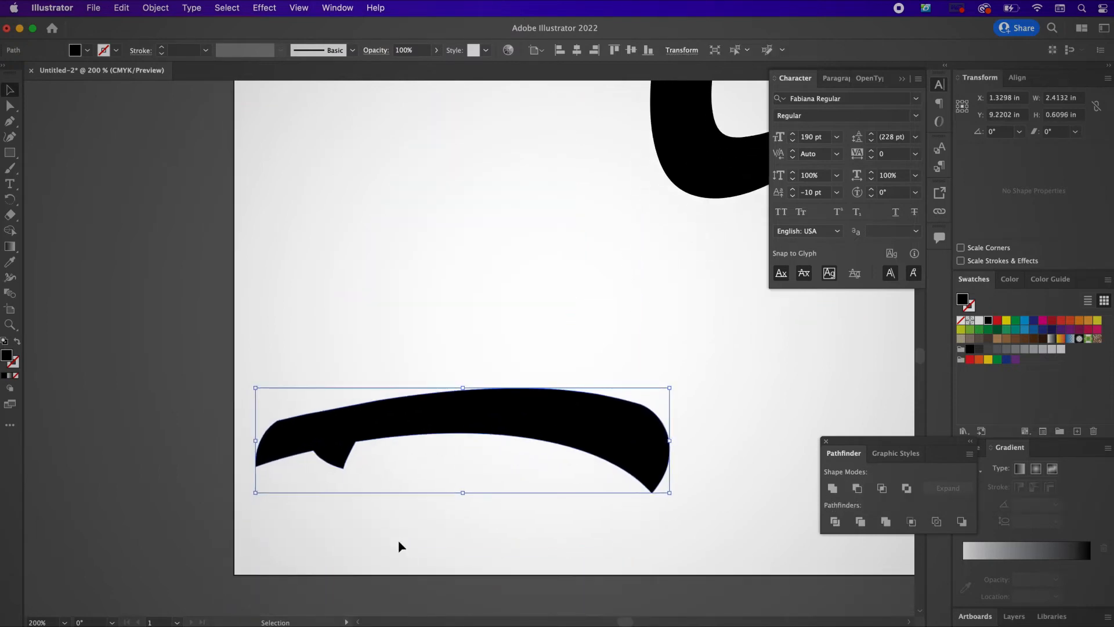
click(398, 540)
key(p)
click(398, 540)
click(355, 442)
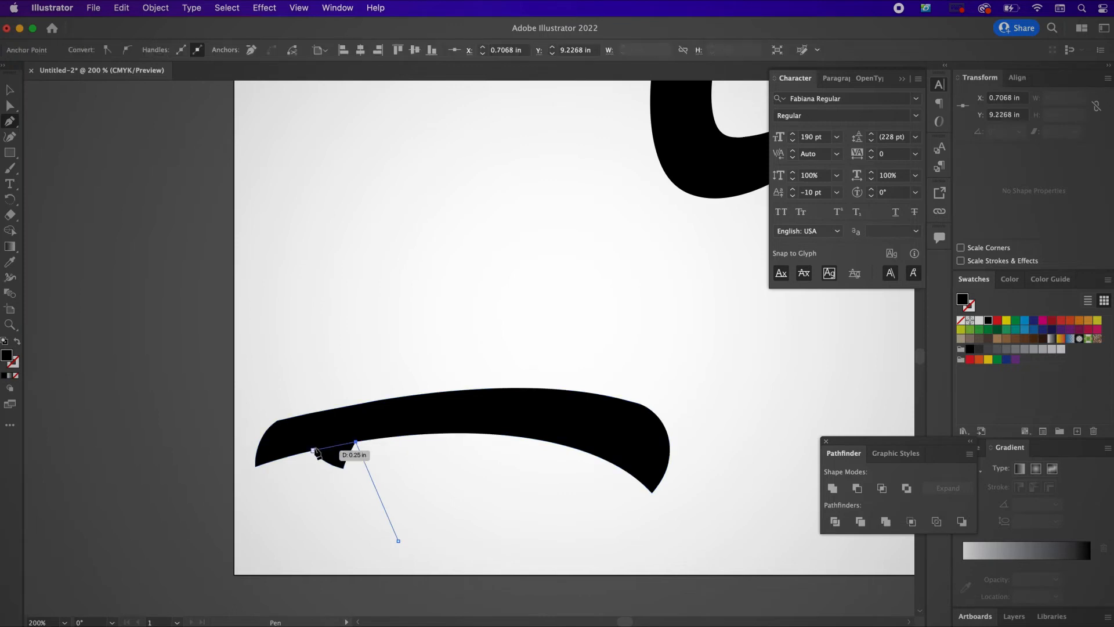
click(314, 450)
click(326, 534)
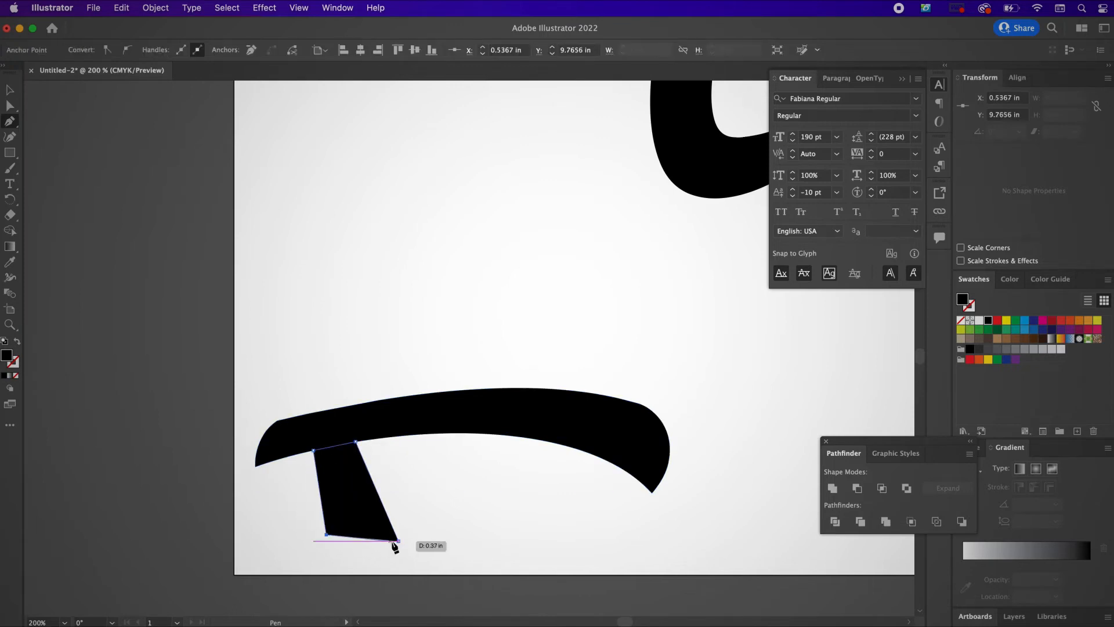
click(398, 540)
Cut the stem stub off the foot stroke by subtracting the four-sided shape with Minus Front
key(v)
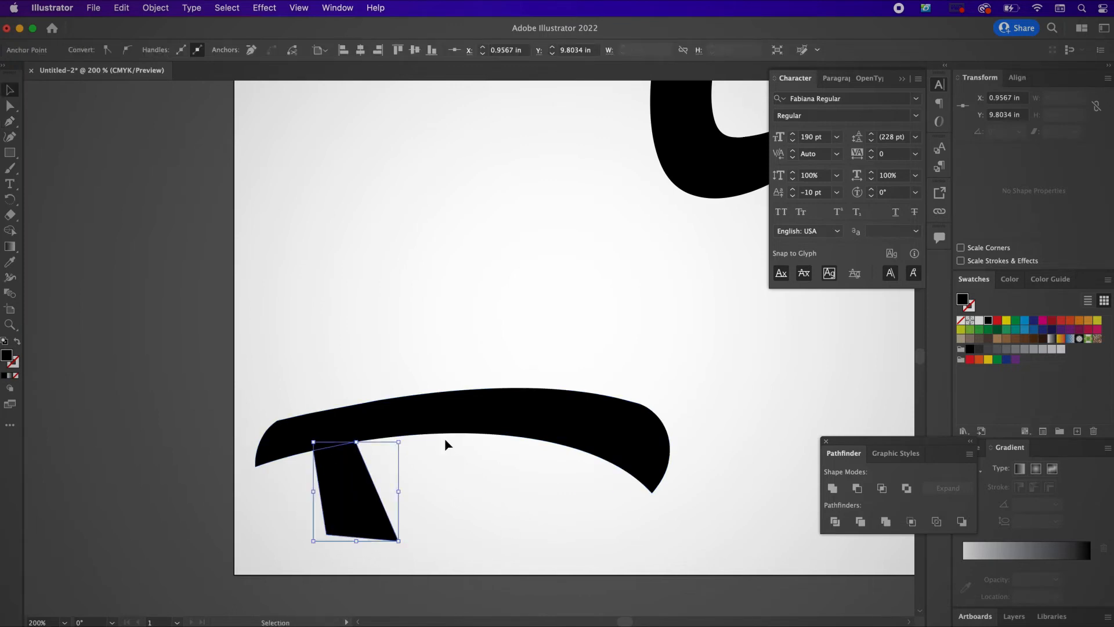
shift+click(456, 421)
click(853, 487)
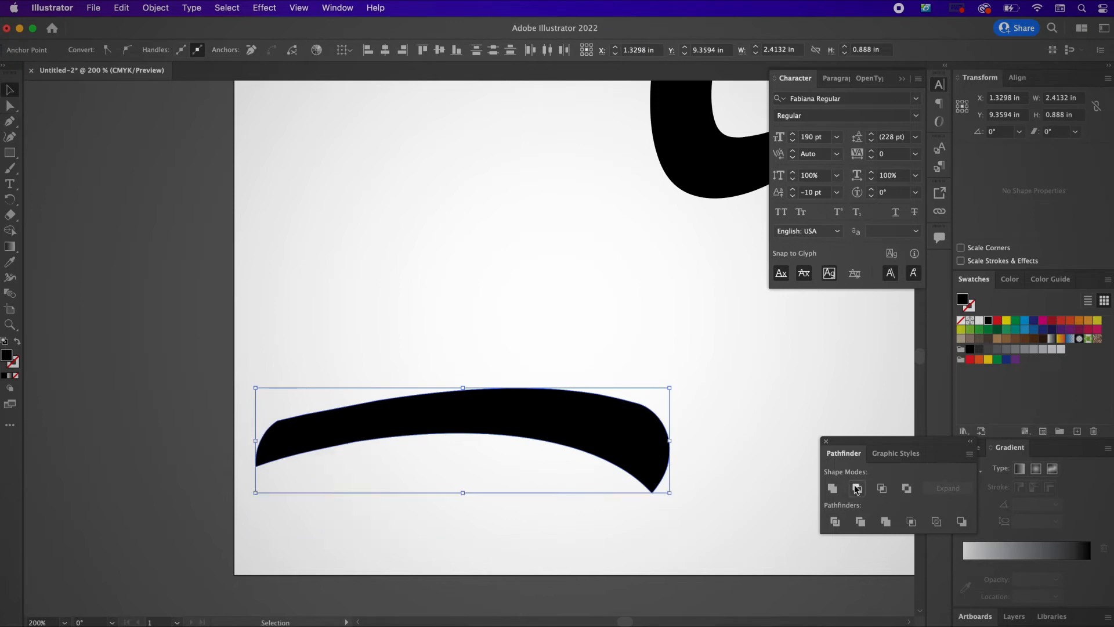
Place the swash stroke above "ow" of "Crow", starting at the r, and resize it to about 3.09 in wide and 0.49 in high
key(a)
key(super+minus)
key(super+minus)
key(v)
key(super+minus)
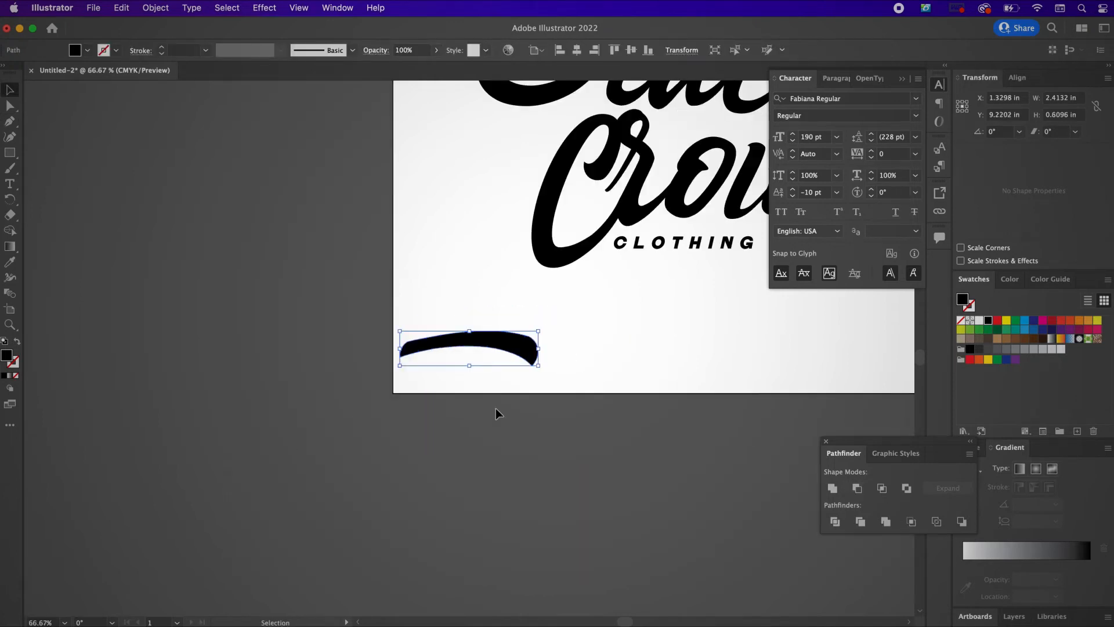
scroll(496, 409, up, 5)
scroll(496, 409, left, 6)
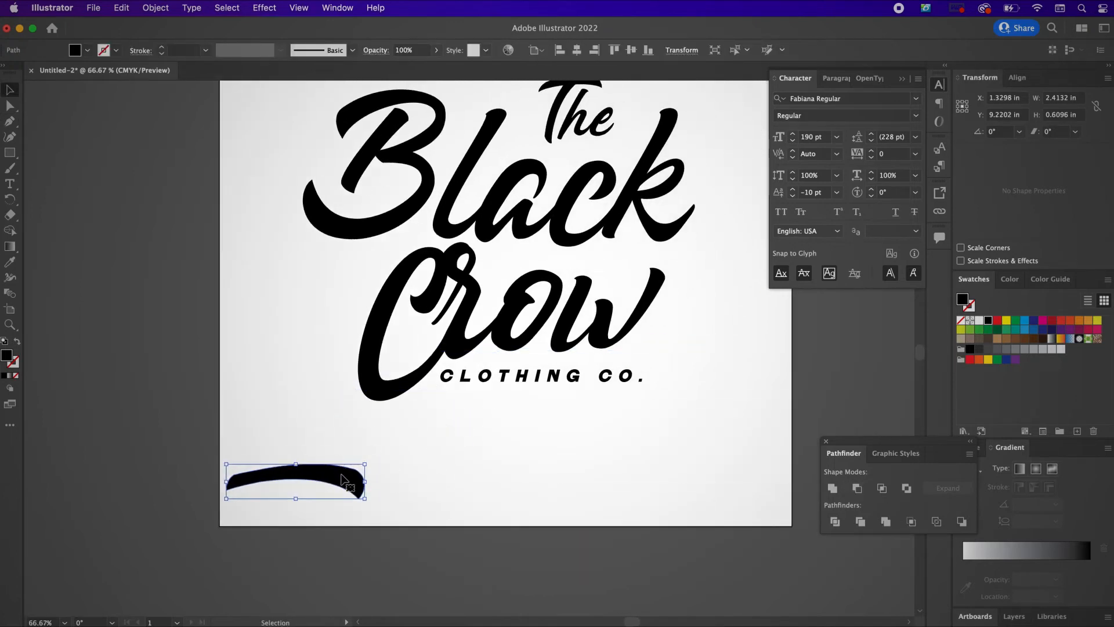
drag(348, 478, 642, 265)
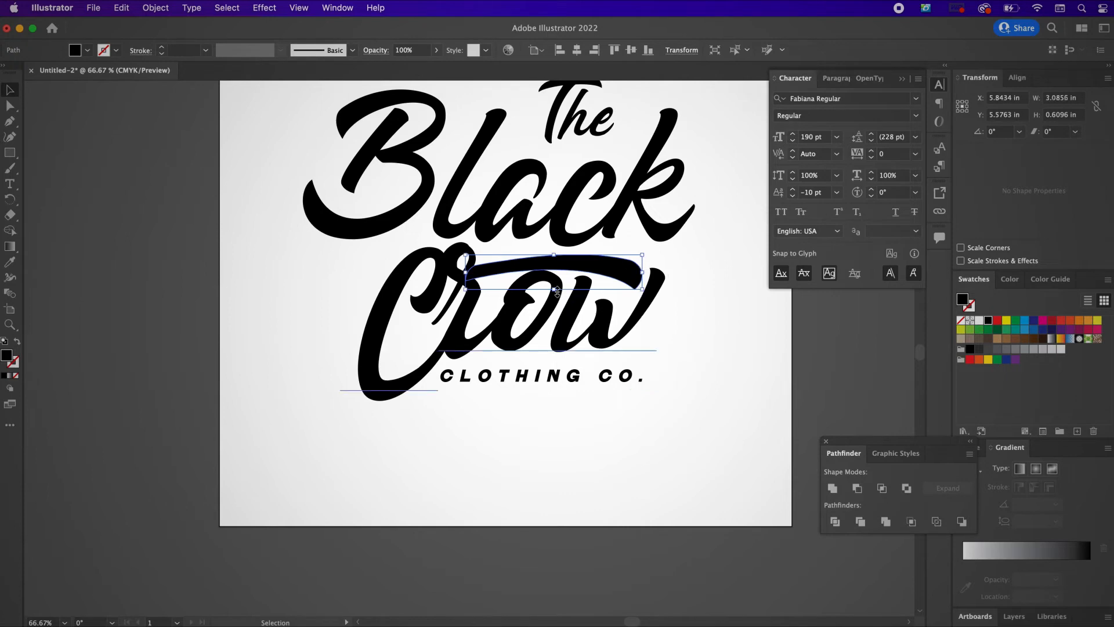
drag(557, 292, 556, 285)
Rotate the swash stroke above "Crow" counterclockwise by about 4.5° so its far end tilts upward
key(super+equal)
key(super+equal)
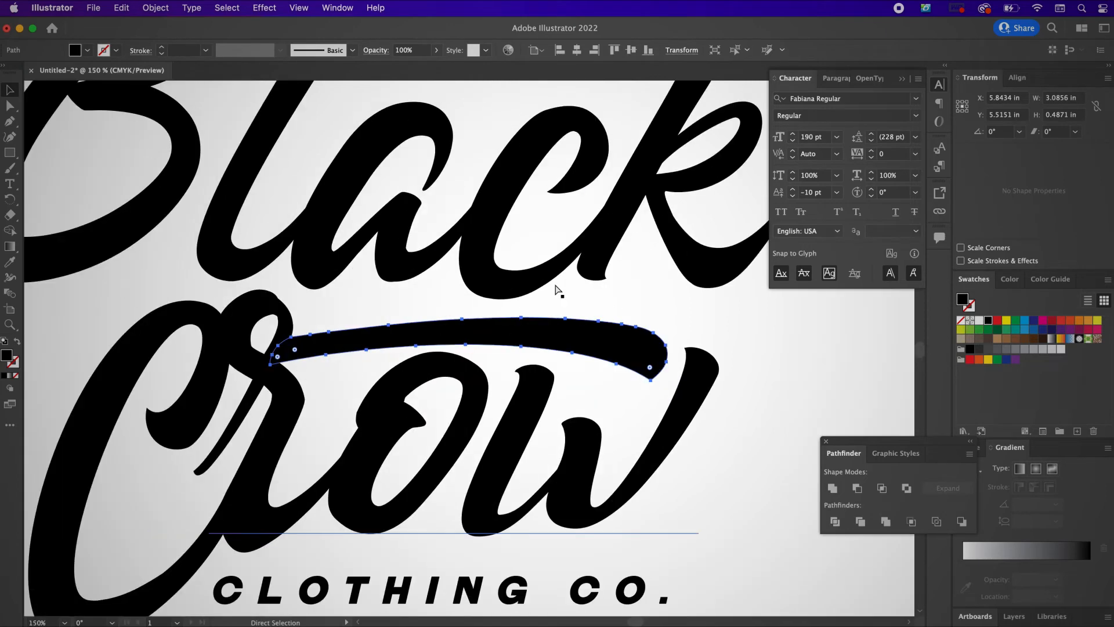
click(671, 318)
click(647, 343)
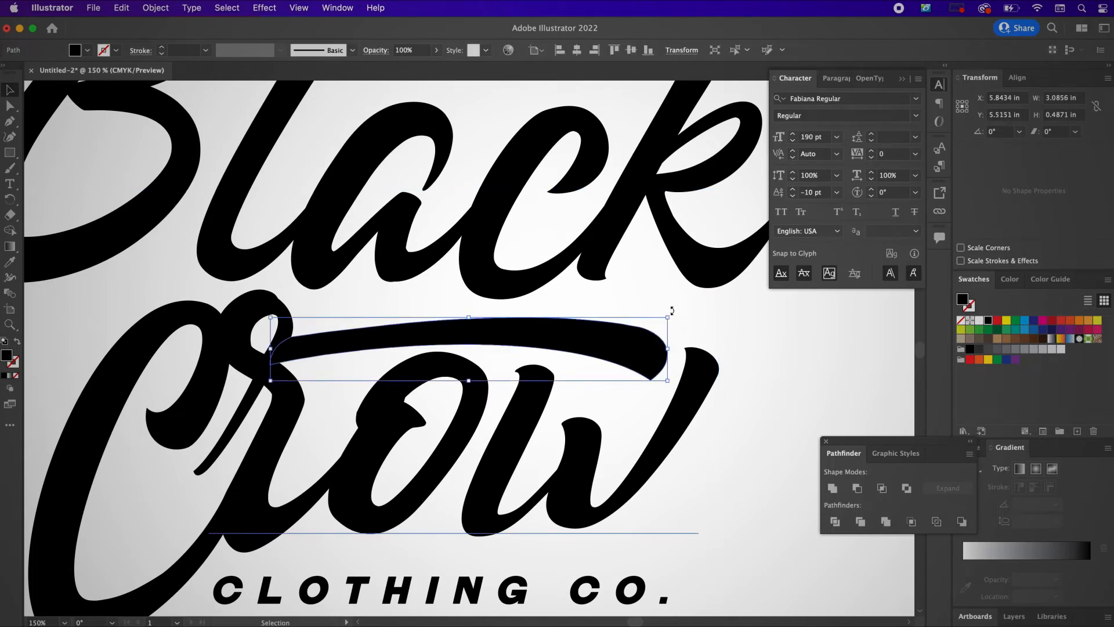
drag(671, 310, 666, 296)
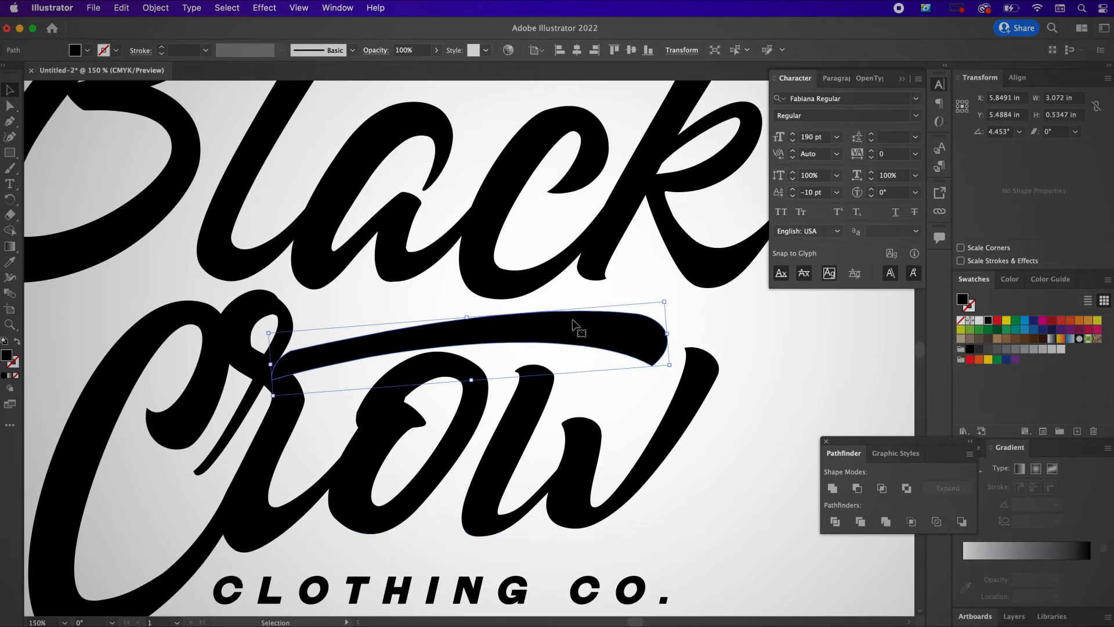
Shift the swash stroke slightly left onto the r of "Crow" and stretch its far end to about 3.19 in wide
drag(596, 333, 581, 335)
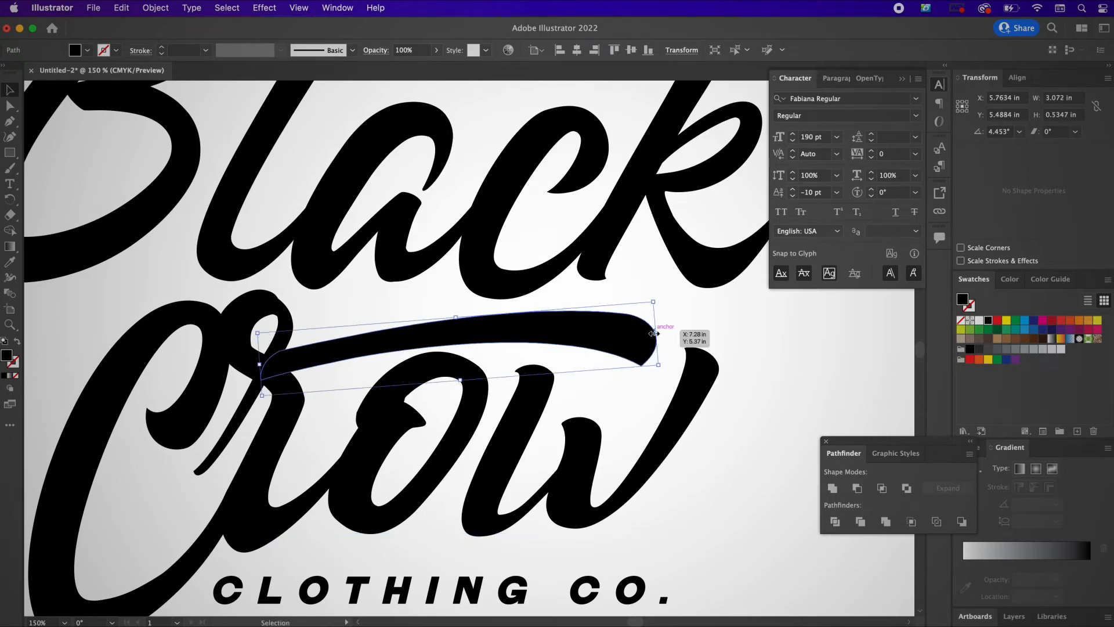
drag(654, 333, 671, 332)
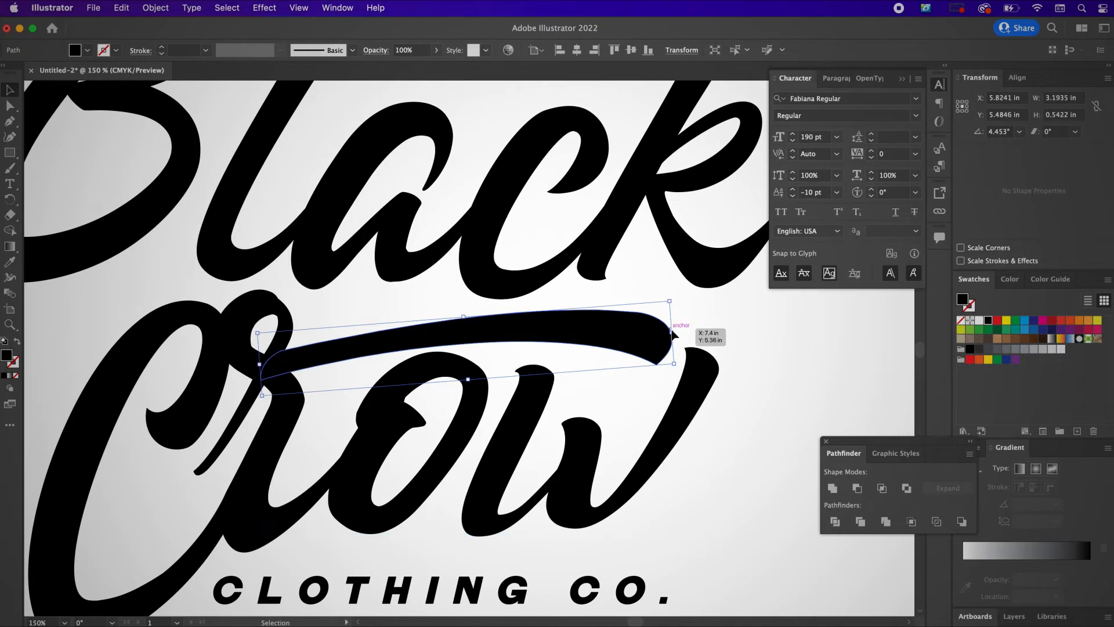
key(super+minus)
key(super+minus)
key(super+minus)
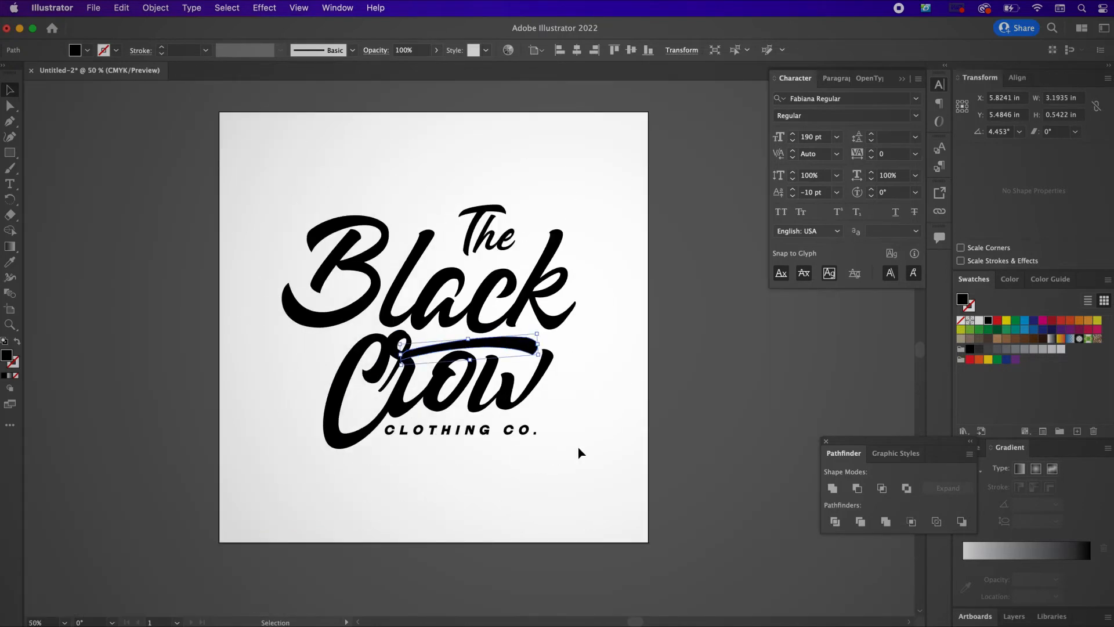
click(511, 472)
Add a separate letter "Q" in Fabiana Regular at 190 pt and place it beside the C of "Crow", left of the logo
key(t)
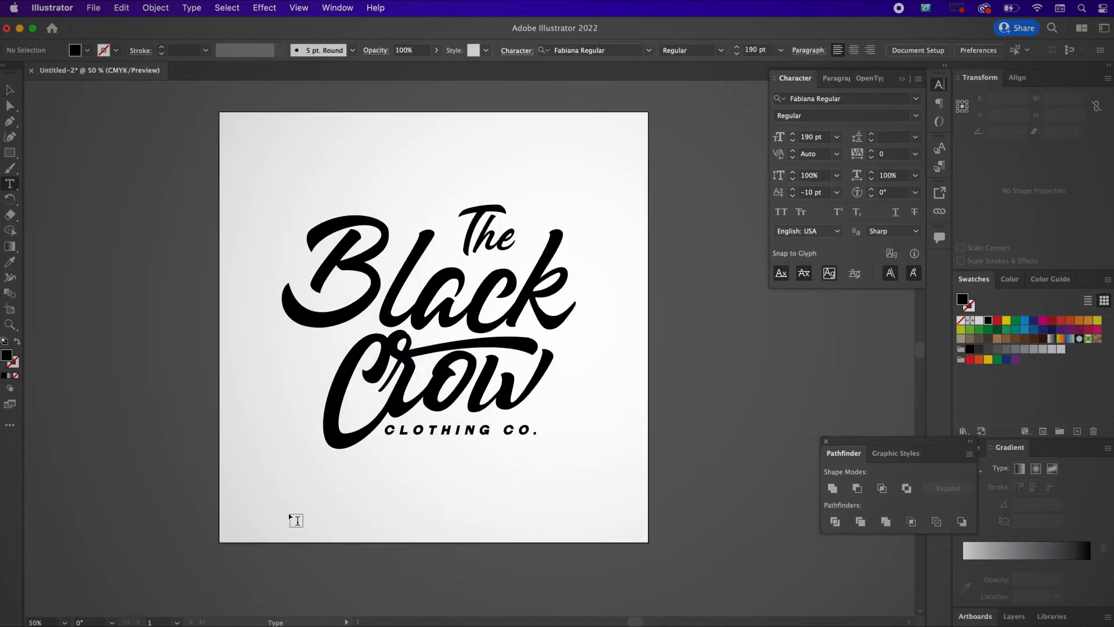
click(280, 517)
text(Q)
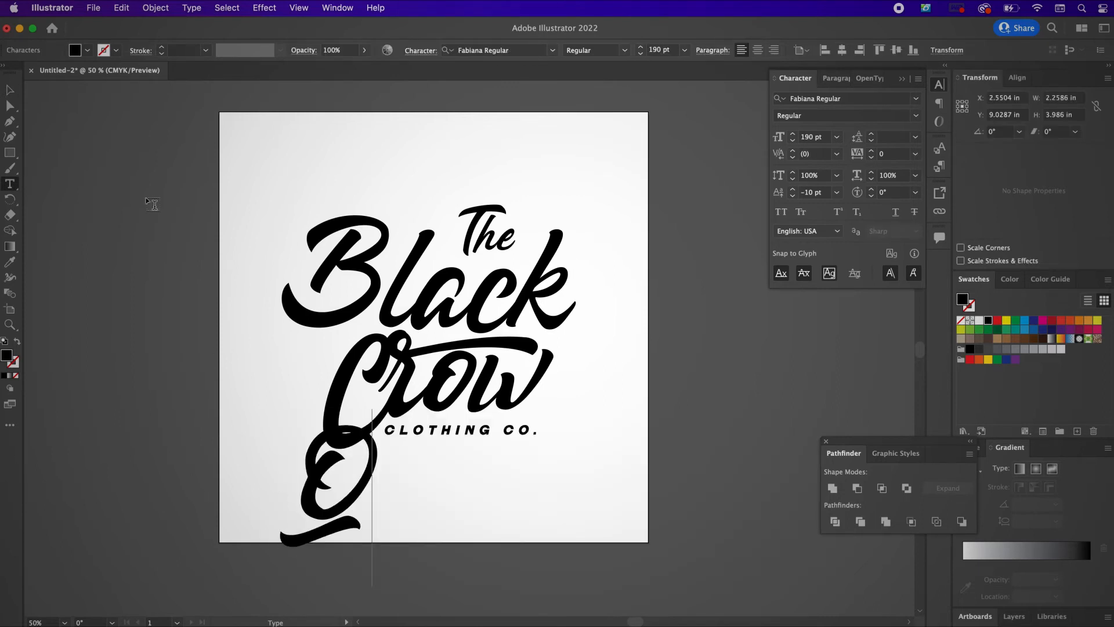
click(10, 90)
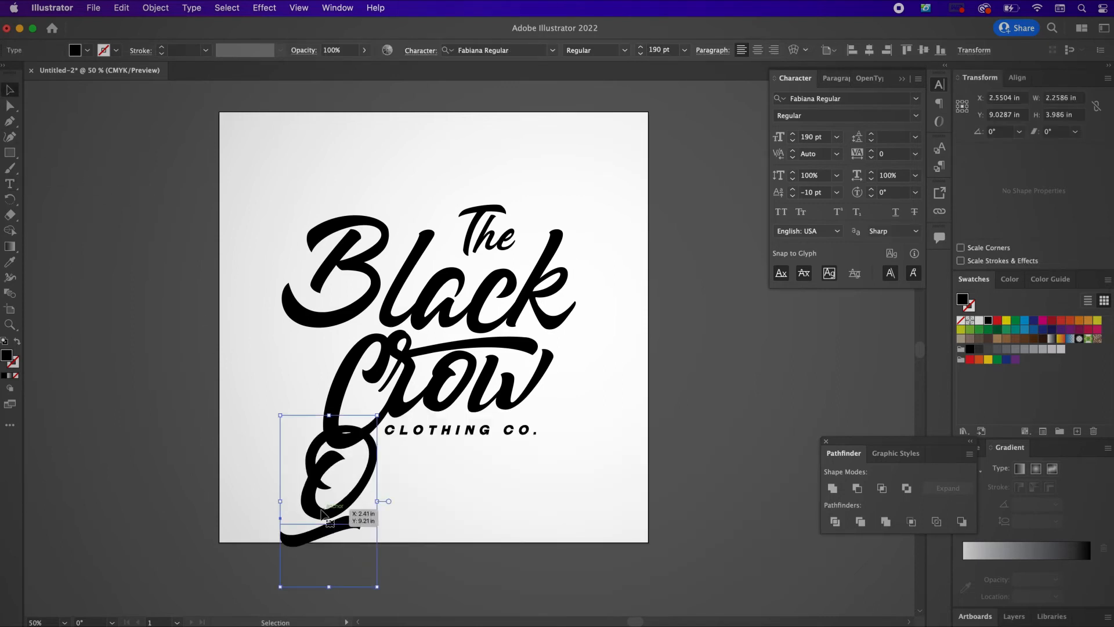
drag(348, 520, 290, 473)
Expand the "Q" into outlines with Object and Fill, and isolate its group
click(162, 9)
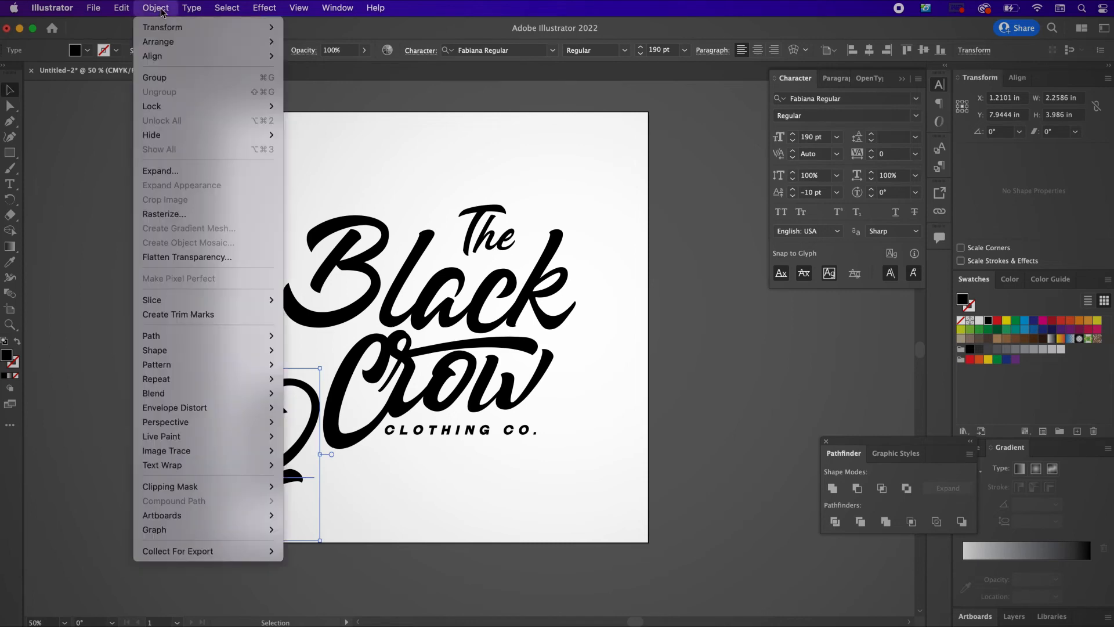
mouse_move(203, 364)
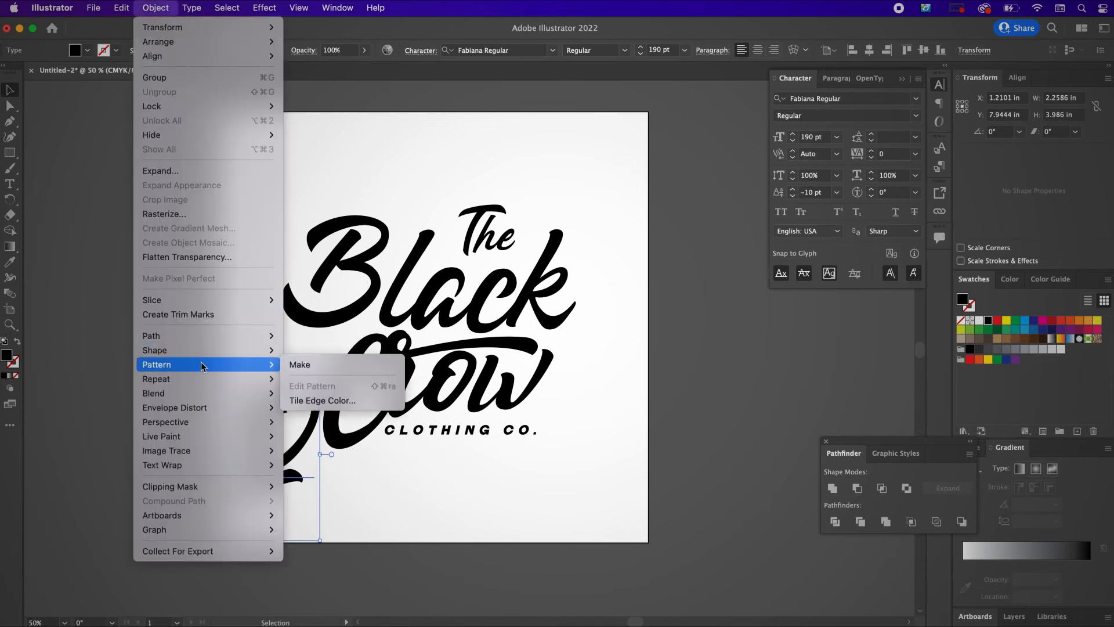
click(169, 170)
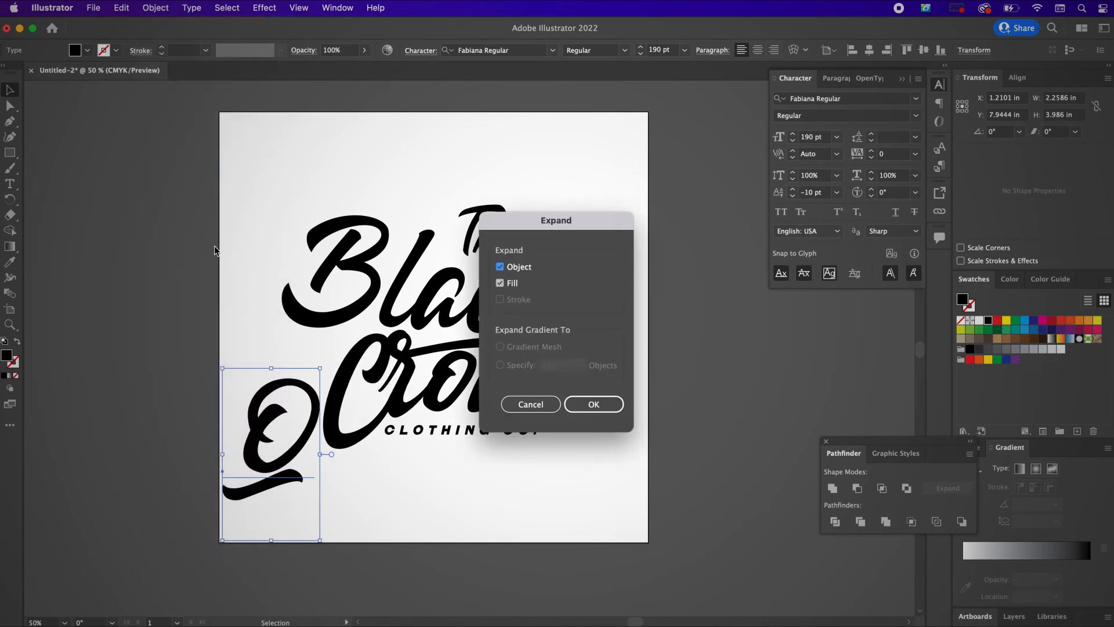
key(Return)
double_click(257, 465)
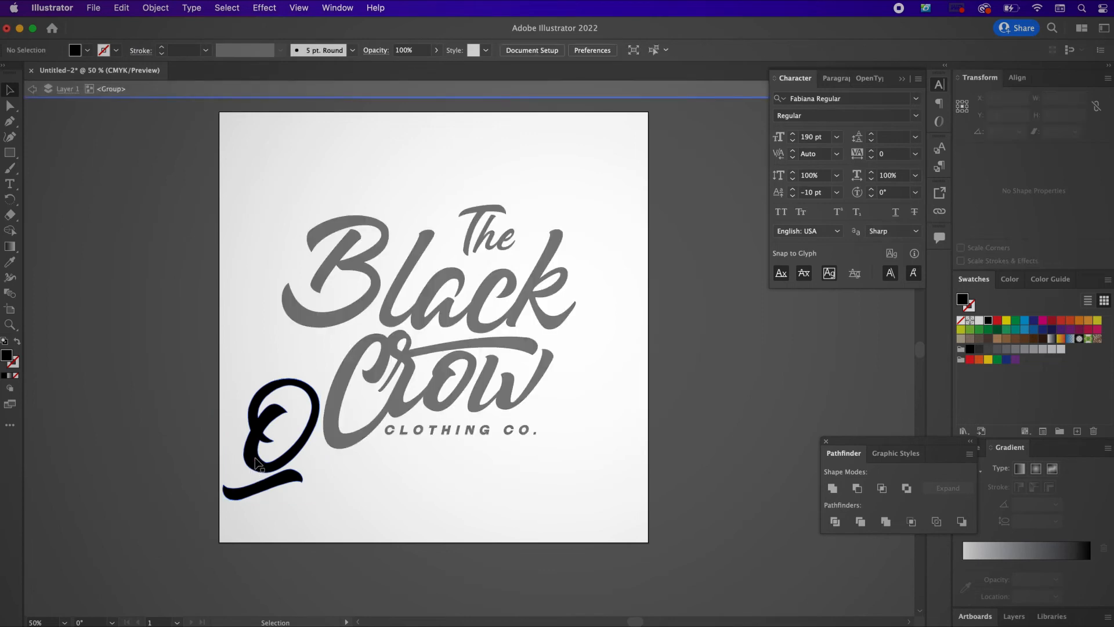
click(255, 461)
key(BackSpace)
key(super+z)
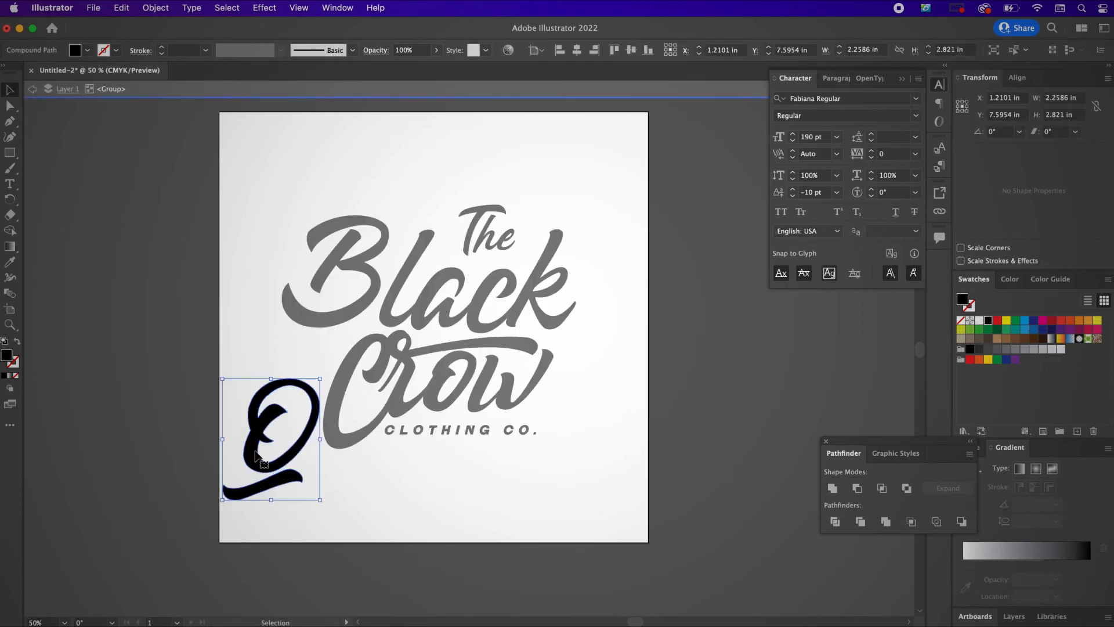
Delete the outer and inner bowl paths of the "Q" within its compound path, leaving only the tail stroke, and leave isolation
double_click(256, 457)
click(260, 453)
key(BackSpace)
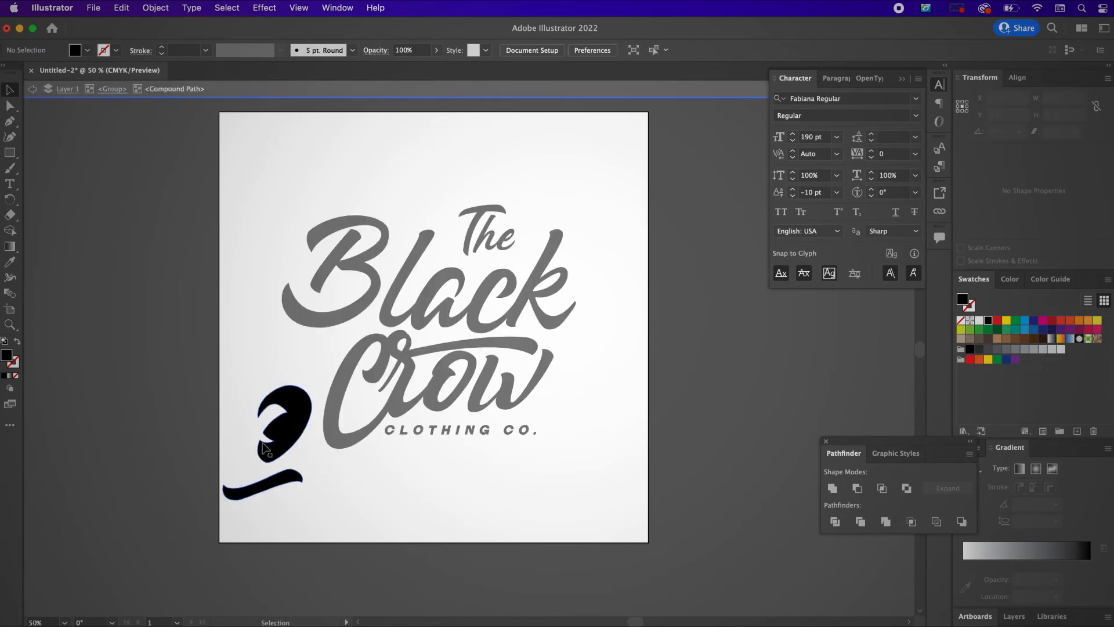
click(263, 403)
key(BackSpace)
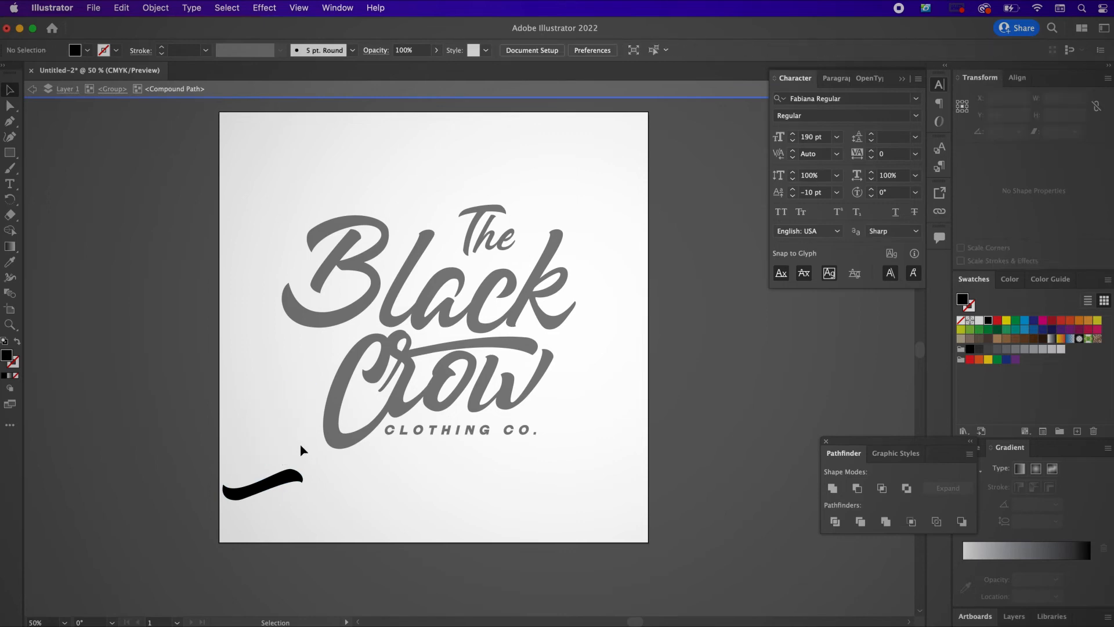
key(Escape)
Place the Q's tail stroke beneath "The" and rotate it clockwise by about 11.5°
drag(277, 495, 492, 259)
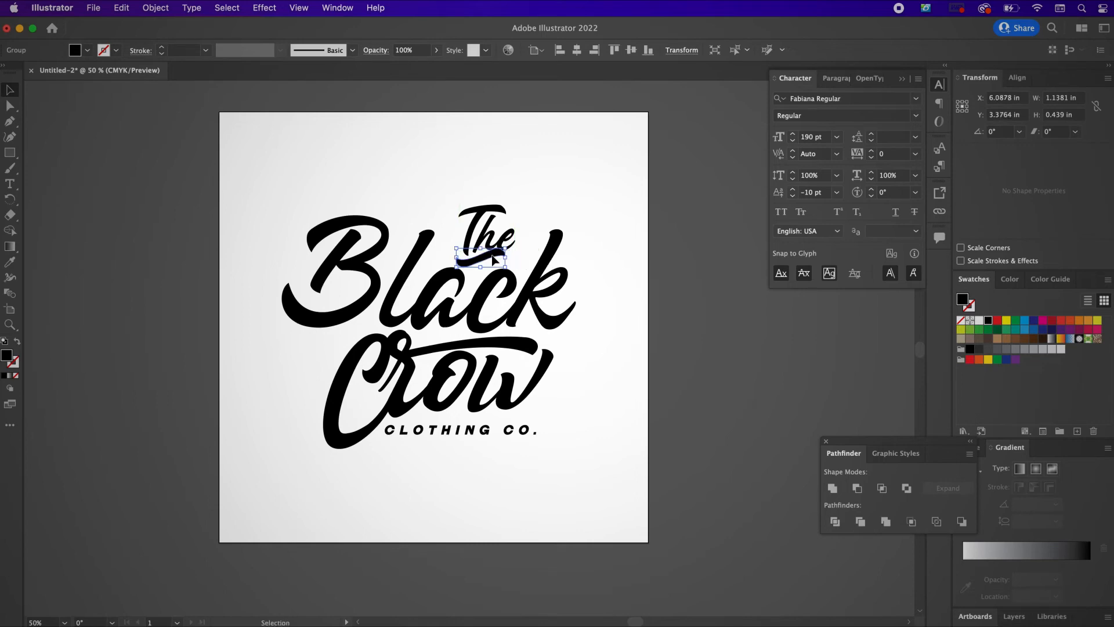
key(a)
scroll(492, 259, up, 5)
key(v)
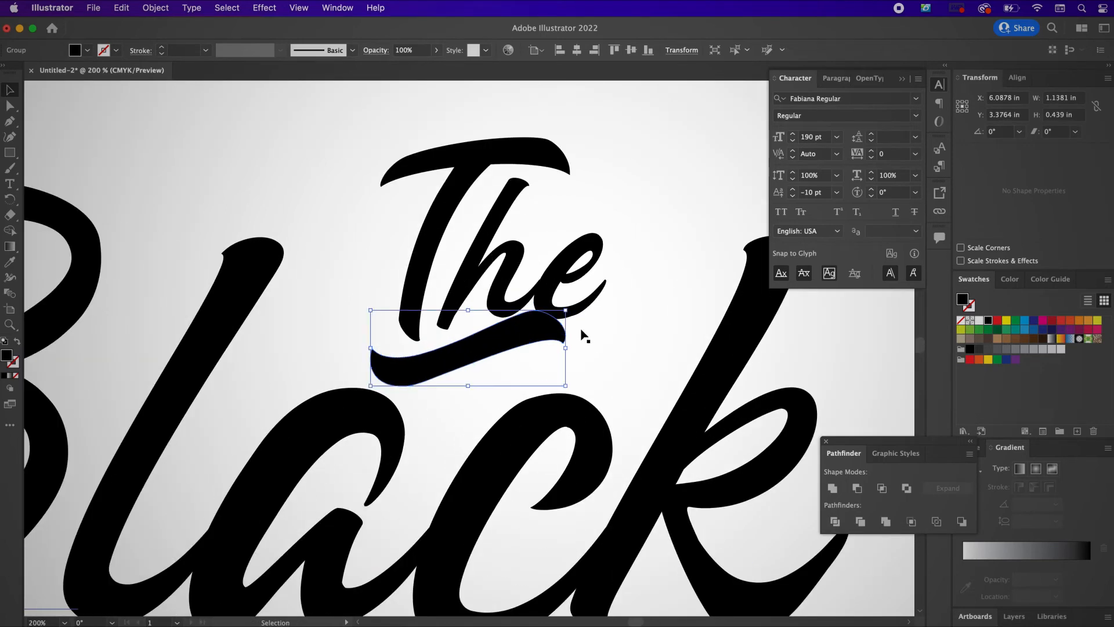
drag(574, 346, 572, 368)
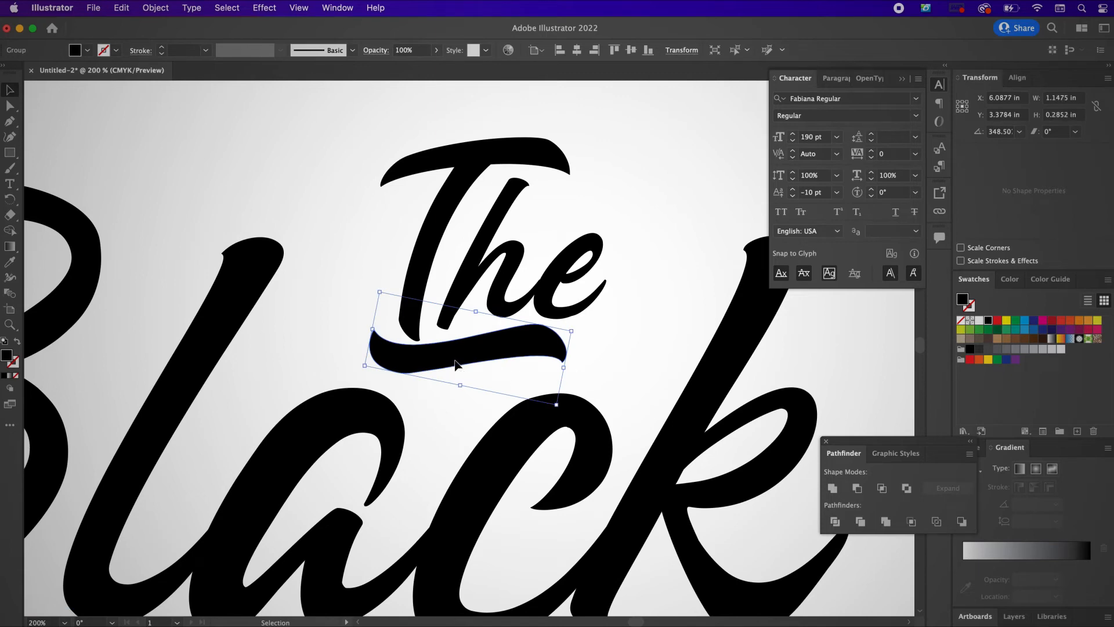
Shift the underline stroke about 0.09 in right and 0.07 in down into the gap between "The" and "Black"
drag(454, 365, 471, 377)
key(super+minus)
key(super+minus)
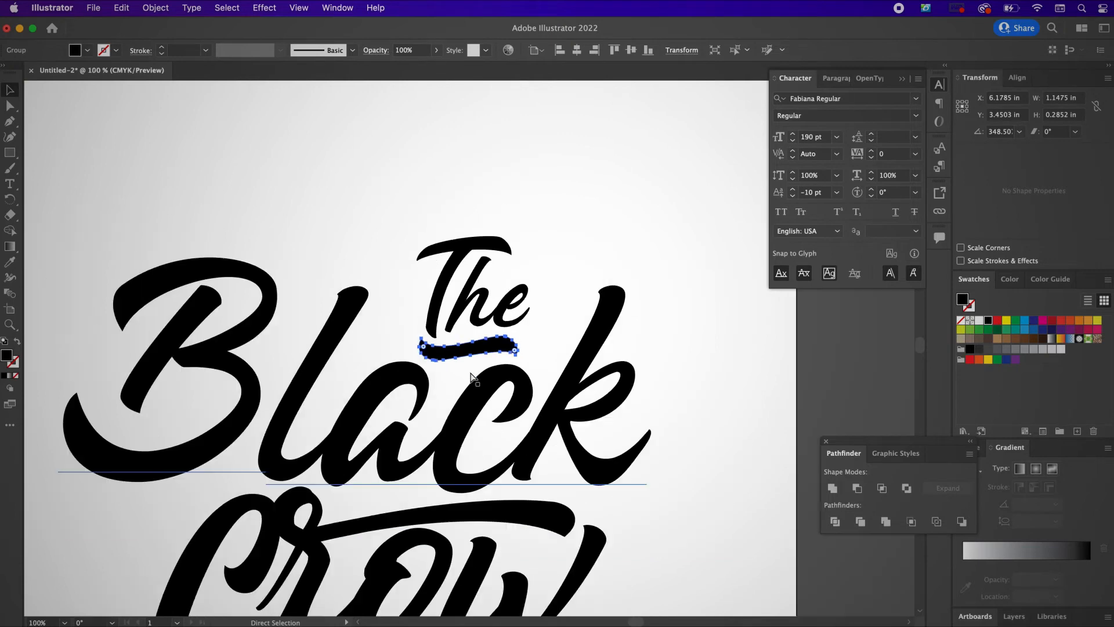
key(super+minus)
key(super+minus)
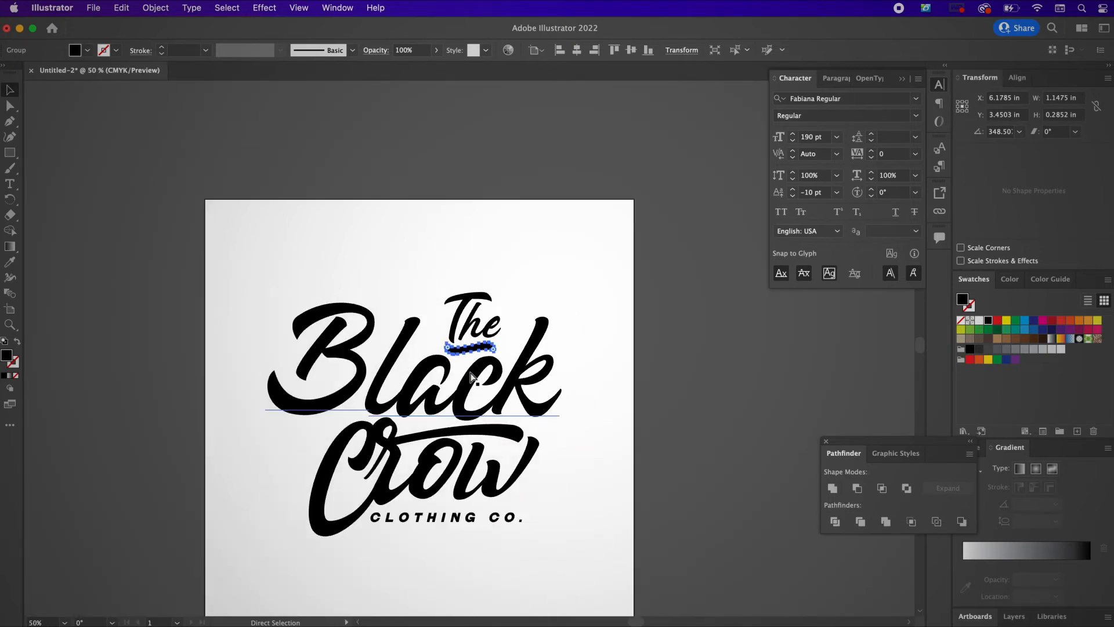
scroll(471, 373, down, 3)
click(575, 488)
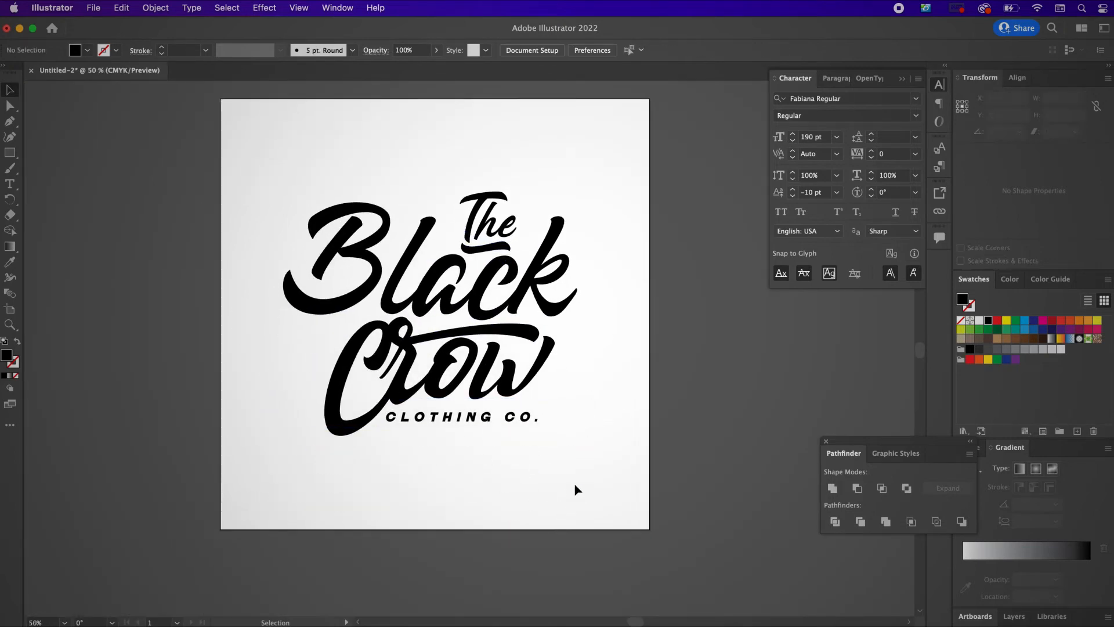
Shear the whole logo by -7° along the vertical axis so the lettering slopes upward
drag(606, 483, 265, 170)
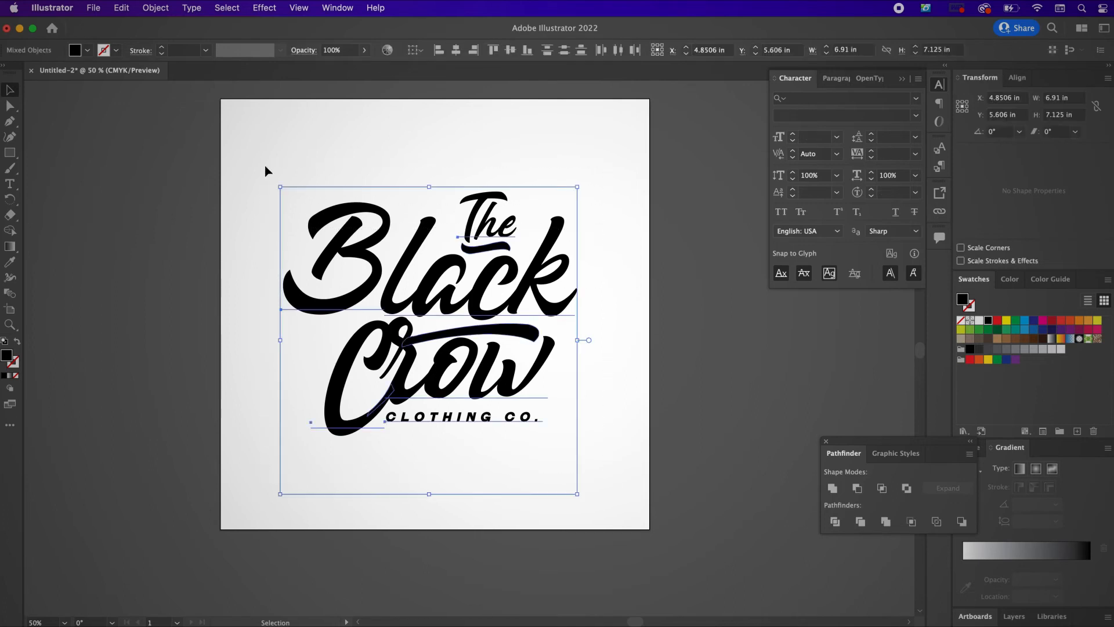
click(155, 8)
mouse_move(166, 29)
click(330, 106)
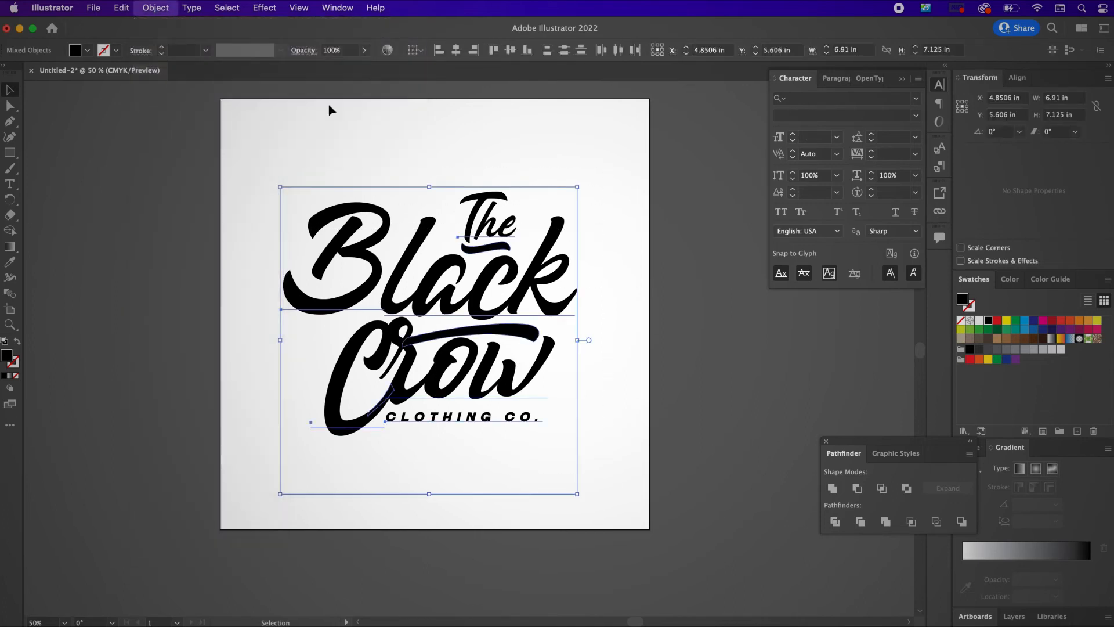
click(482, 293)
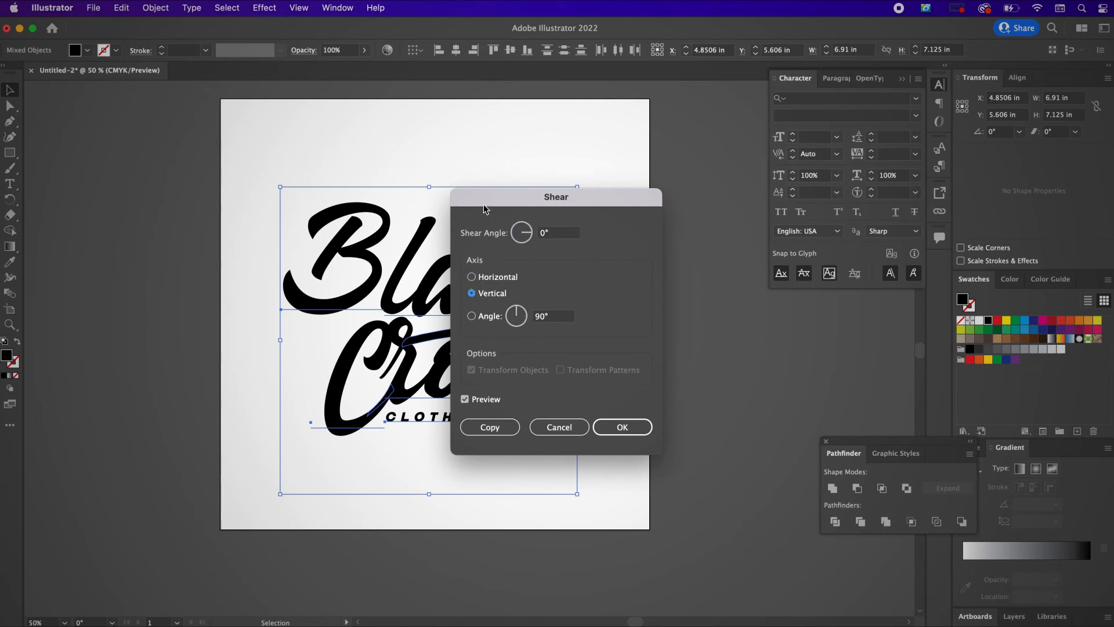
drag(485, 209, 634, 237)
double_click(696, 264)
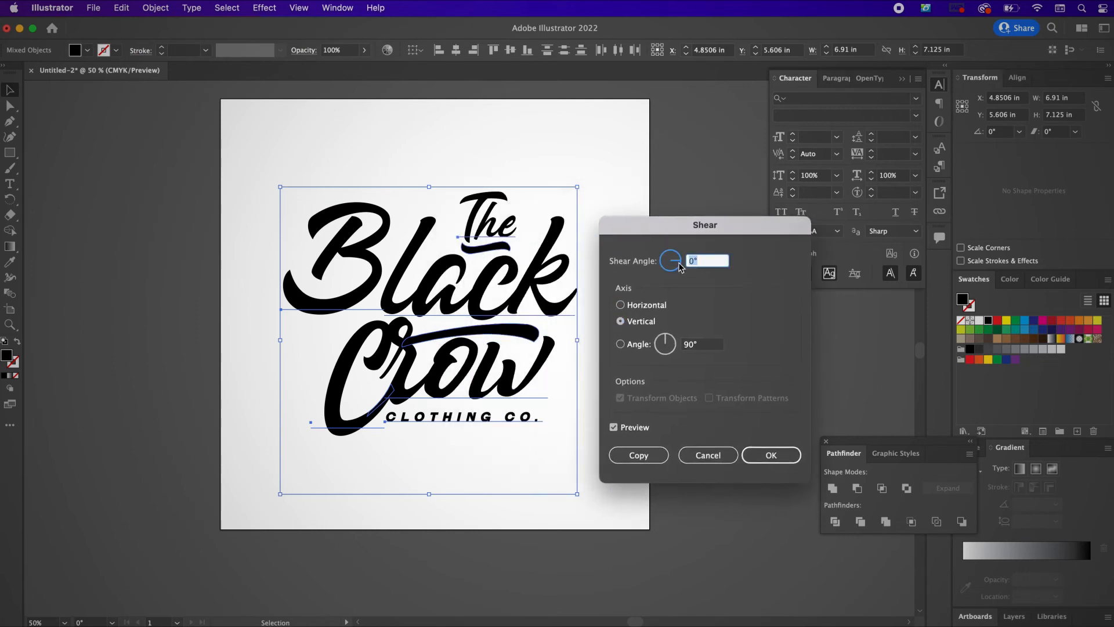
text(-7)
click(710, 345)
click(780, 460)
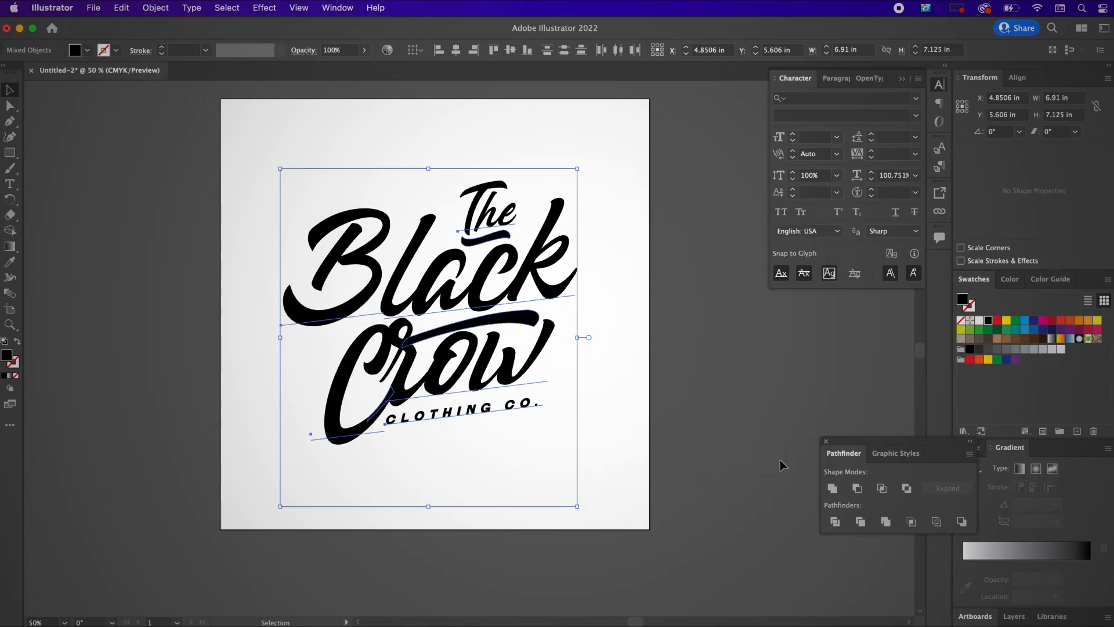
click(601, 458)
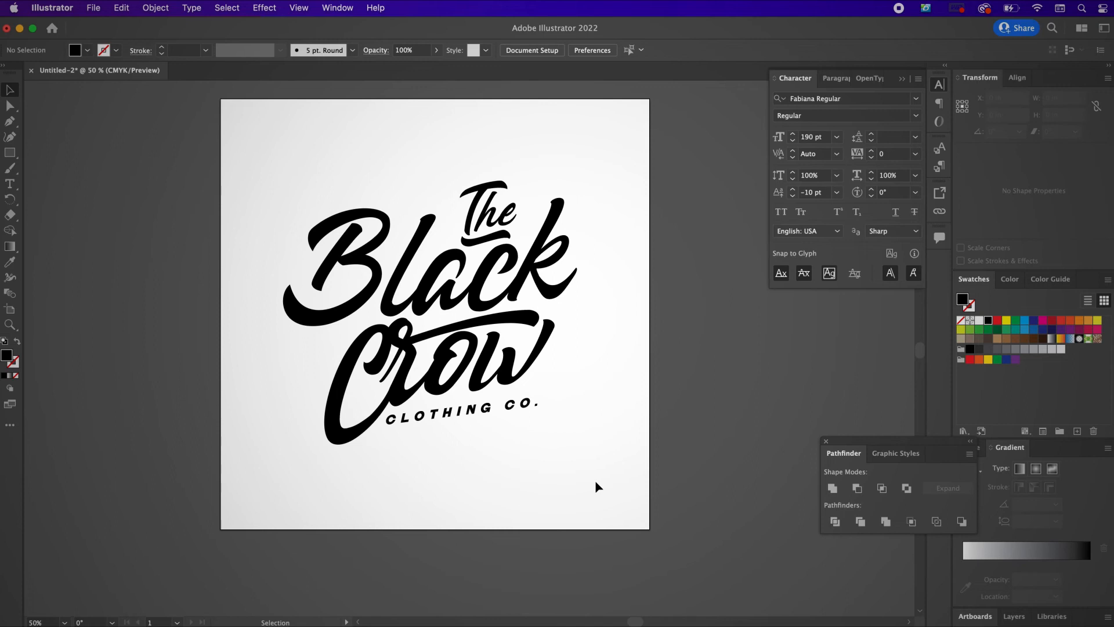
Run a spelling check on the logo's text and close the checker
click(119, 8)
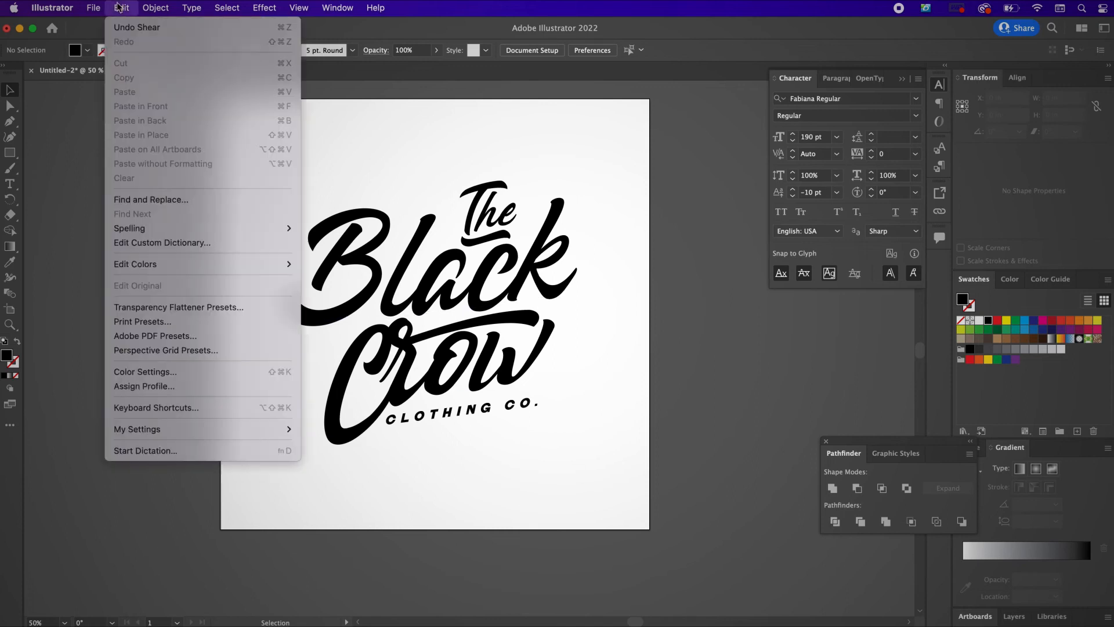
mouse_move(193, 230)
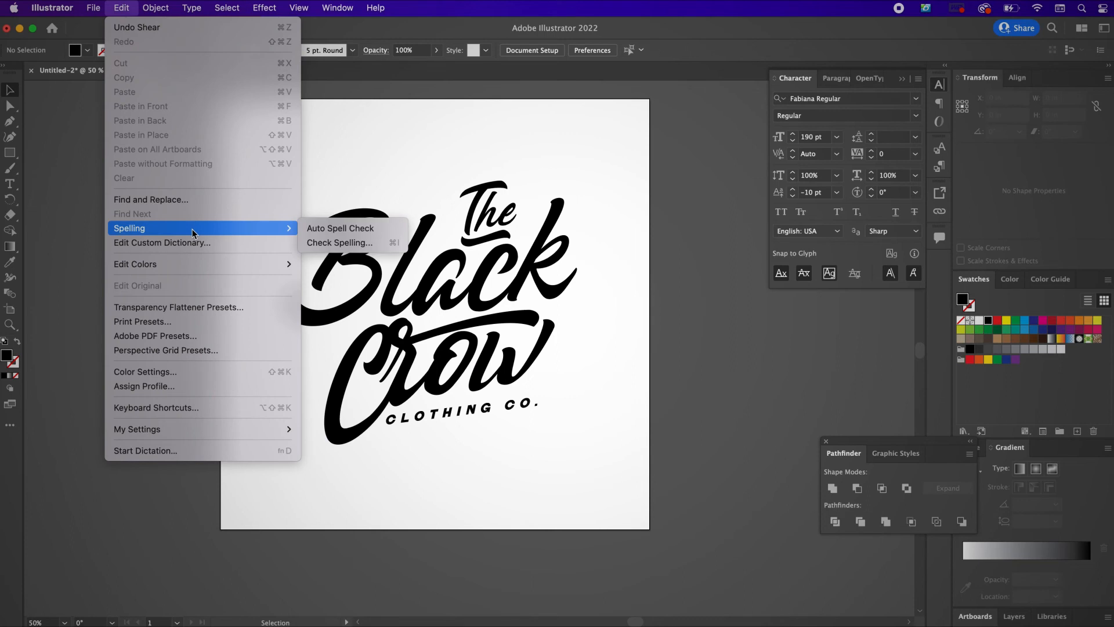
click(319, 243)
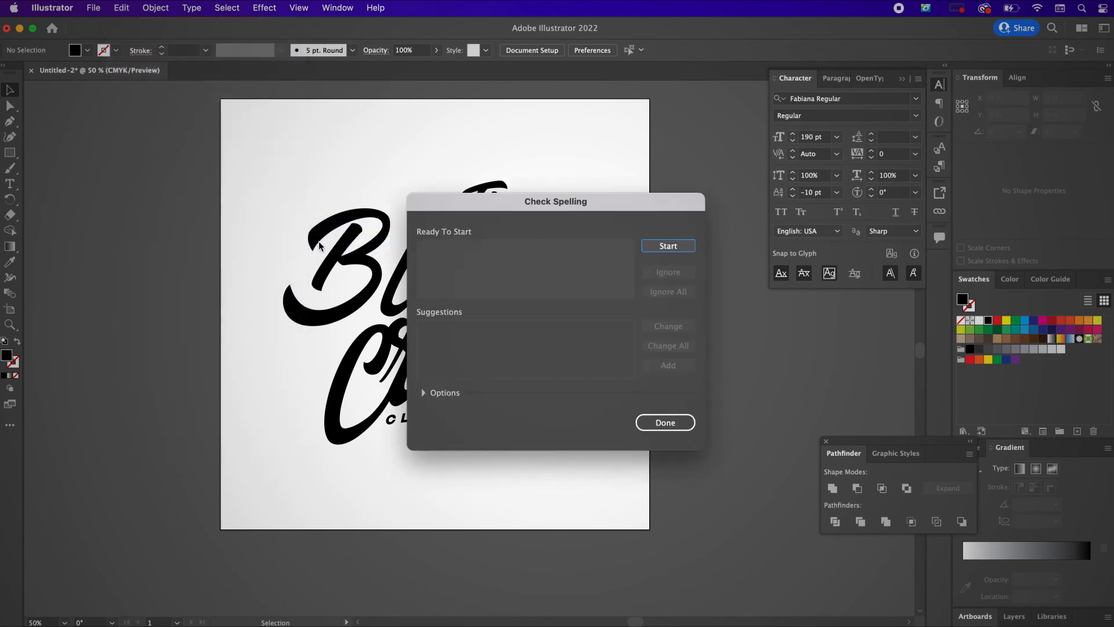
click(654, 249)
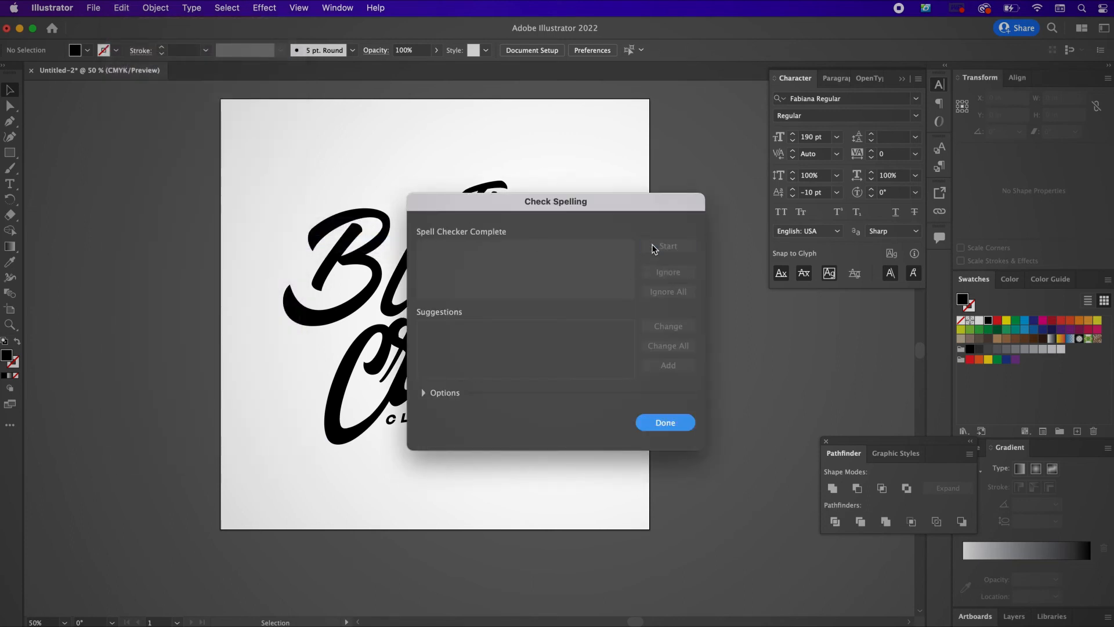
click(660, 425)
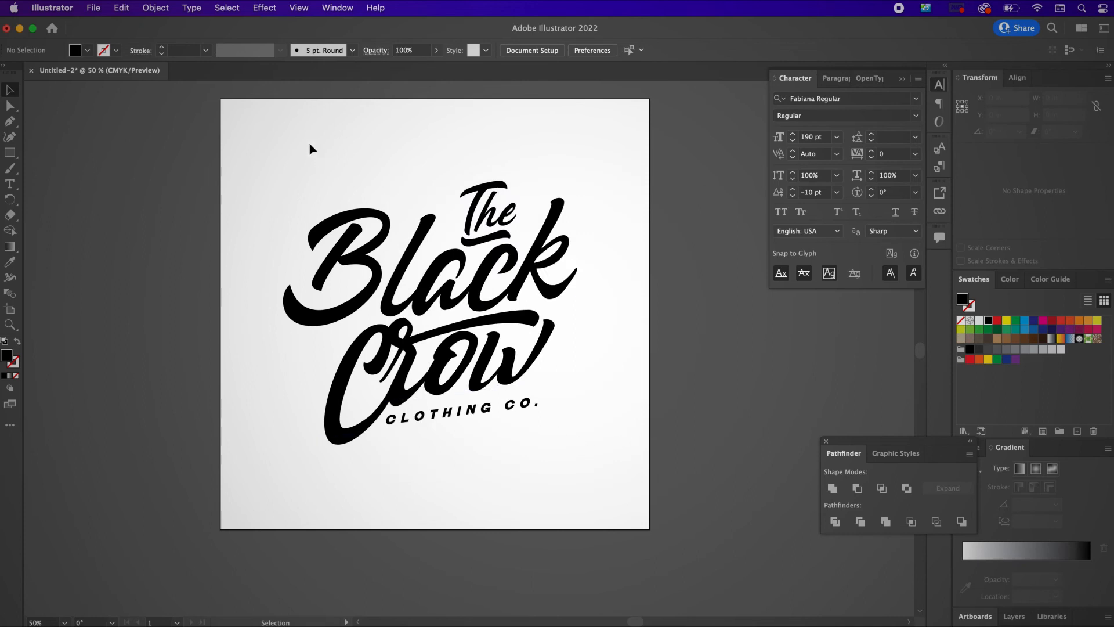
Expand the whole logo into outlines with Object and Fill, and merge all its shapes with Unite
drag(329, 215, 605, 482)
click(155, 8)
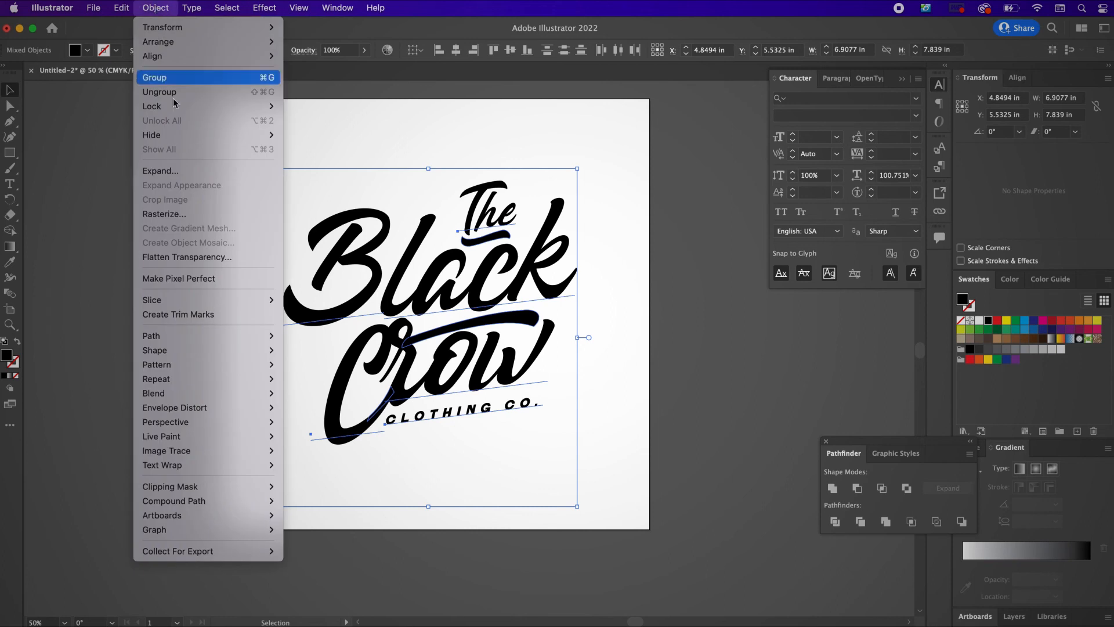
click(189, 171)
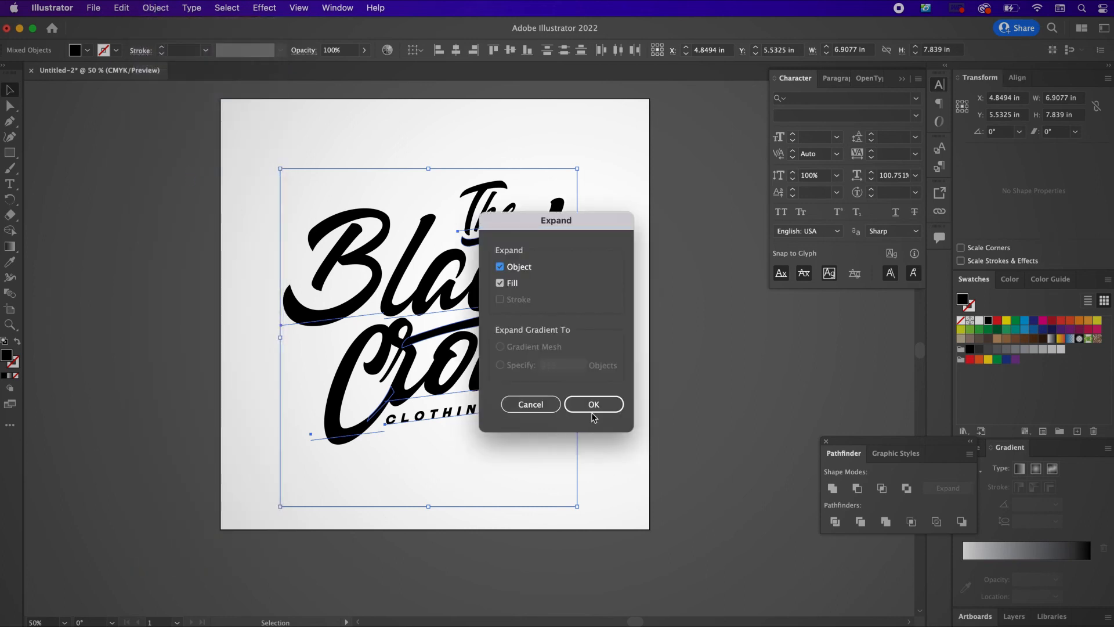
click(592, 413)
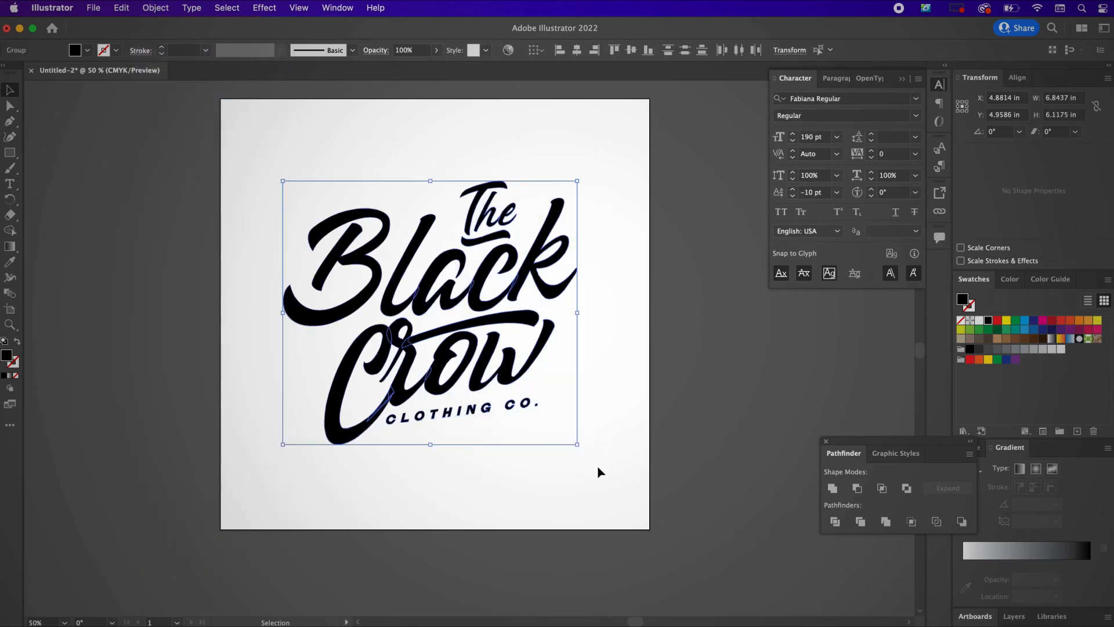
drag(616, 476, 242, 150)
click(833, 489)
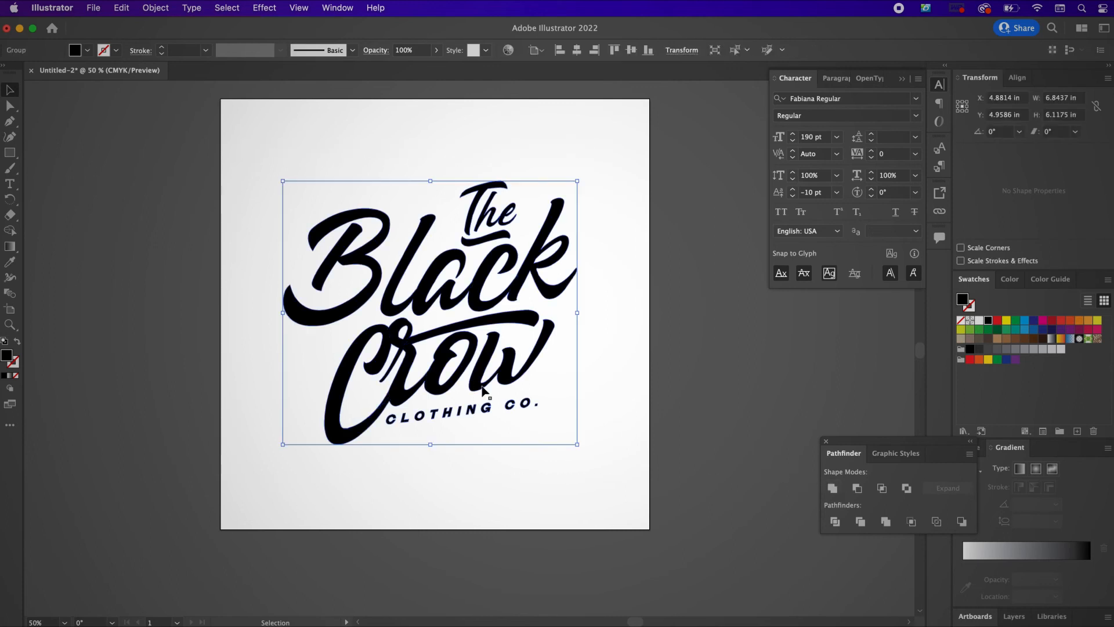